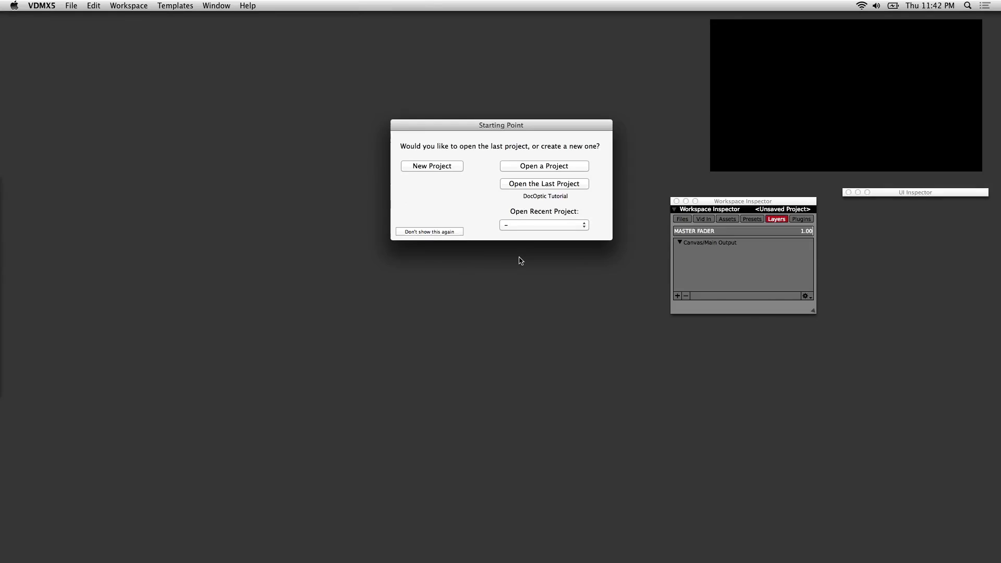
Start a new empty project and nudge the Workspace Inspector window slightly higher
{"action": "left_click", "coordinate": [435, 168]}
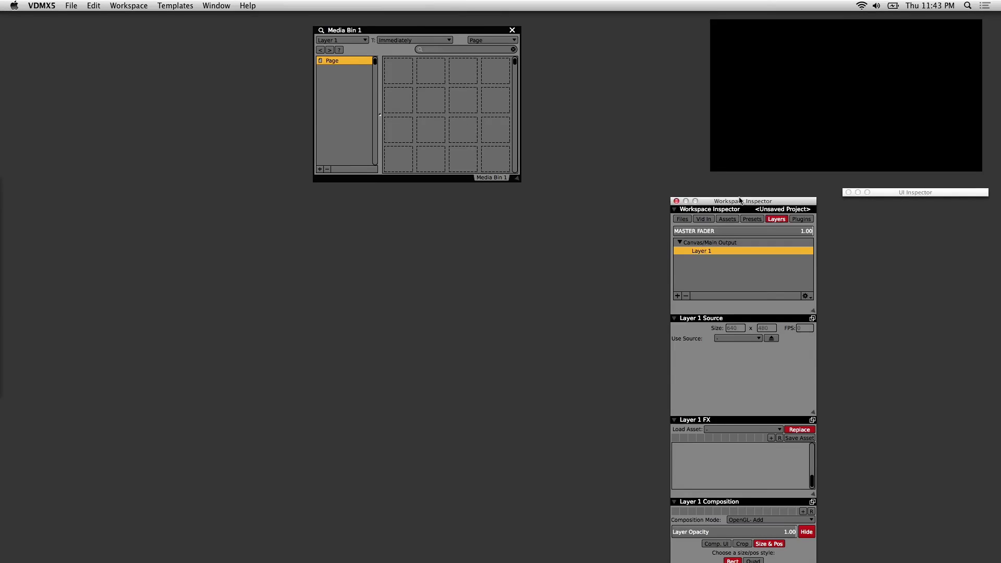
{"action": "left_click_drag", "start_coordinate": [740, 201], "coordinate": [737, 182]}
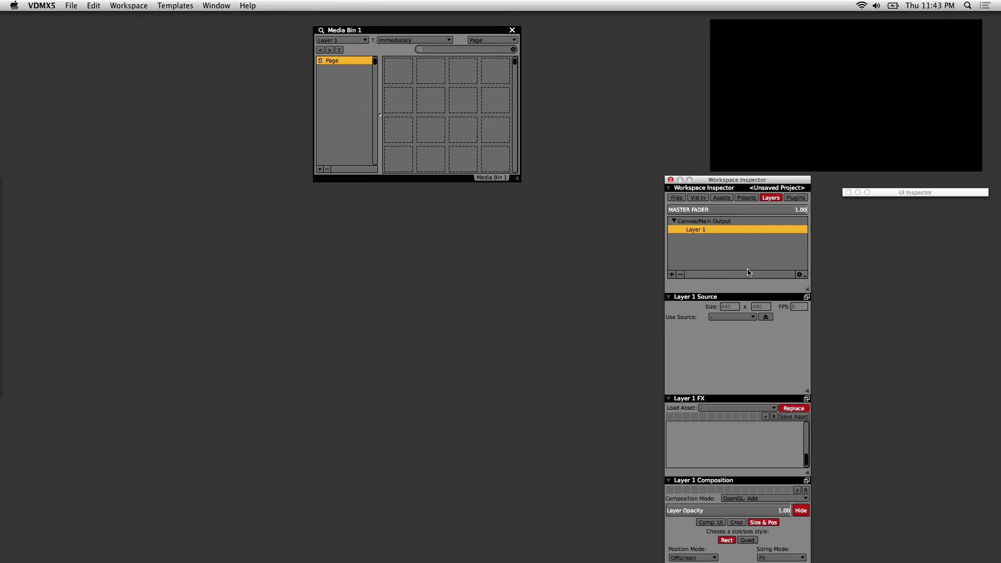
Browse the Workspace Inspector tabs, return to Layers, and place the UI Inspector beside it
{"action": "left_click", "coordinate": [680, 198]}
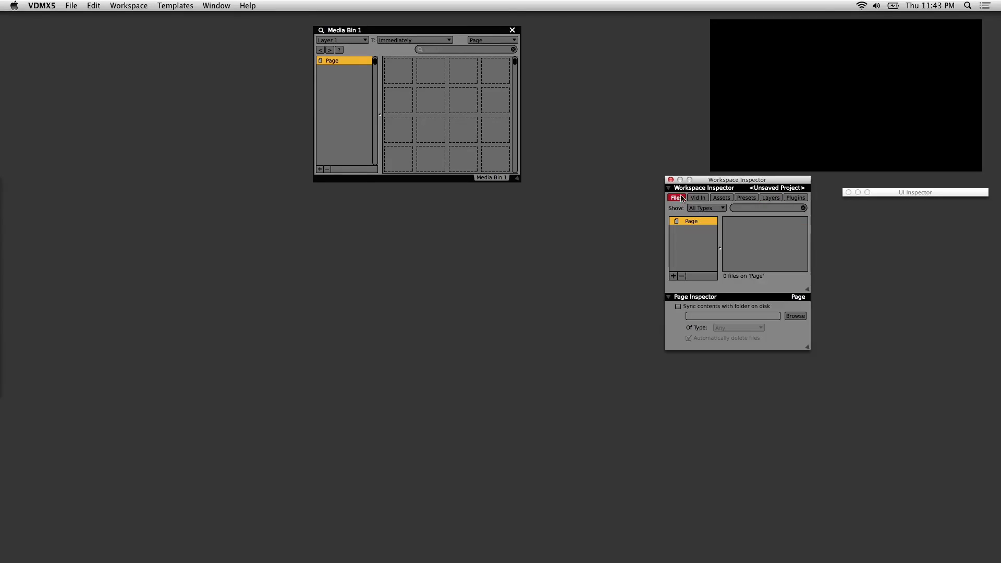
{"action": "left_click", "coordinate": [699, 198]}
{"action": "left_click", "coordinate": [720, 198]}
{"action": "left_click", "coordinate": [754, 198]}
{"action": "left_click", "coordinate": [771, 198]}
{"action": "left_click", "coordinate": [796, 198]}
{"action": "left_click", "coordinate": [771, 198]}
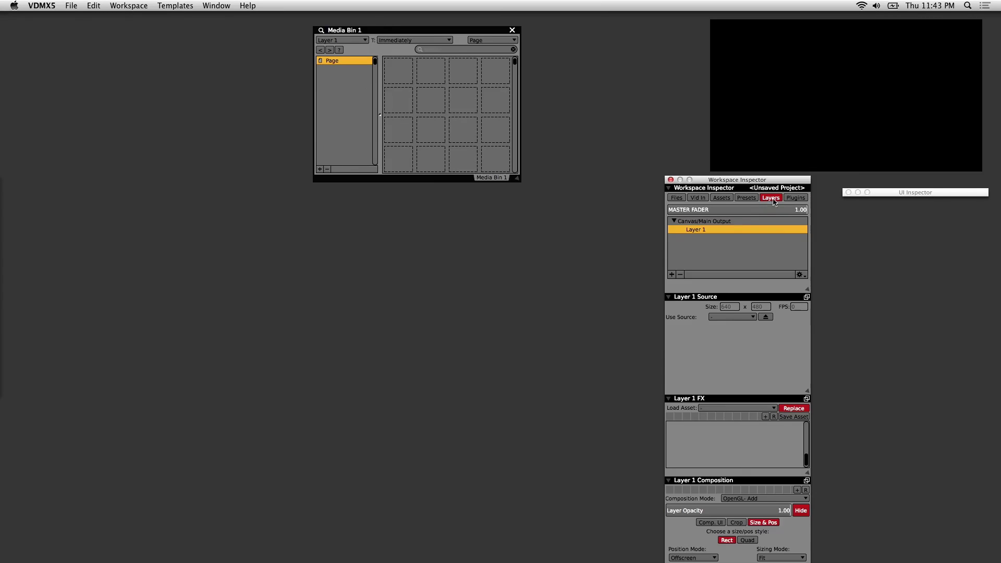
{"action": "left_click_drag", "start_coordinate": [890, 195], "coordinate": [865, 182]}
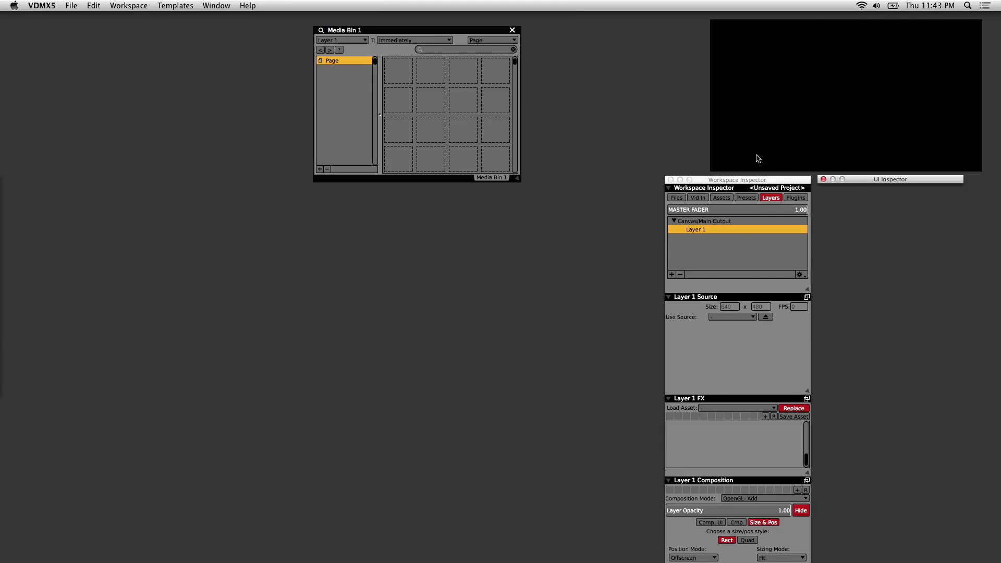
Inspect Media Bin 1's page and target-layer controls, then park it in the bottom-left corner
{"action": "left_click", "coordinate": [486, 40]}
{"action": "left_click", "coordinate": [462, 41]}
{"action": "left_click_drag", "start_coordinate": [460, 31], "coordinate": [502, 135]}
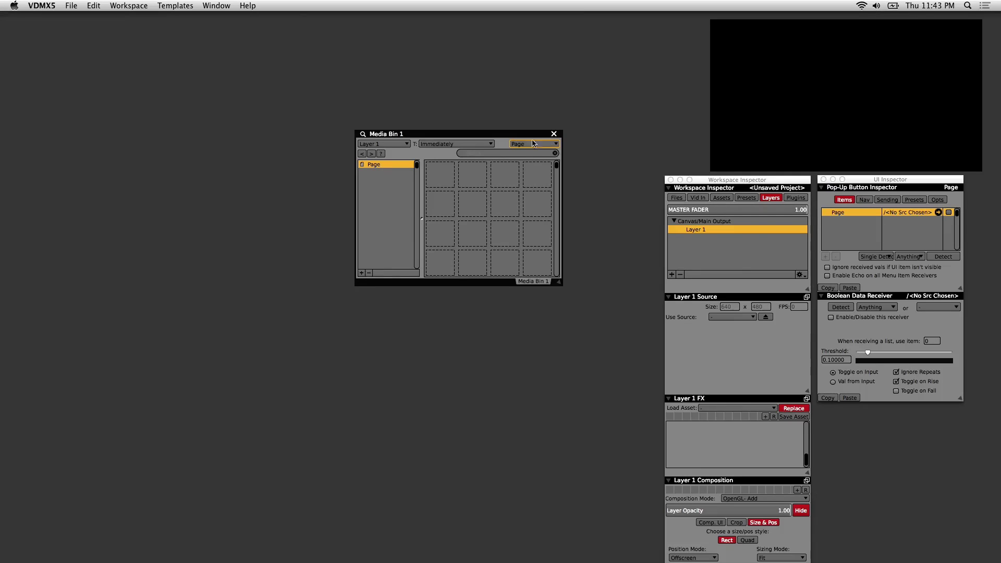
{"action": "left_click", "coordinate": [371, 154]}
{"action": "left_click", "coordinate": [390, 147]}
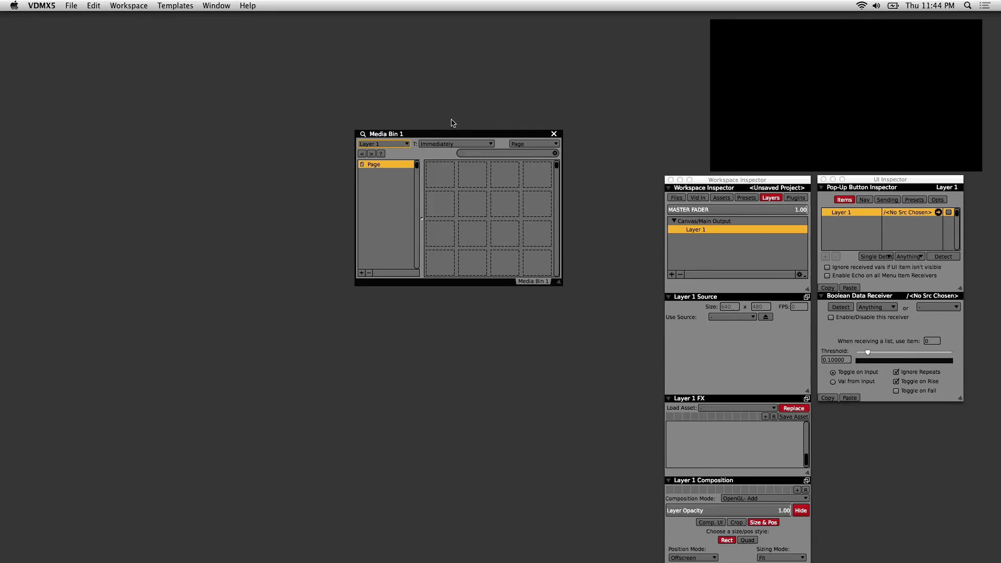
{"action": "left_click_drag", "start_coordinate": [460, 131], "coordinate": [106, 408]}
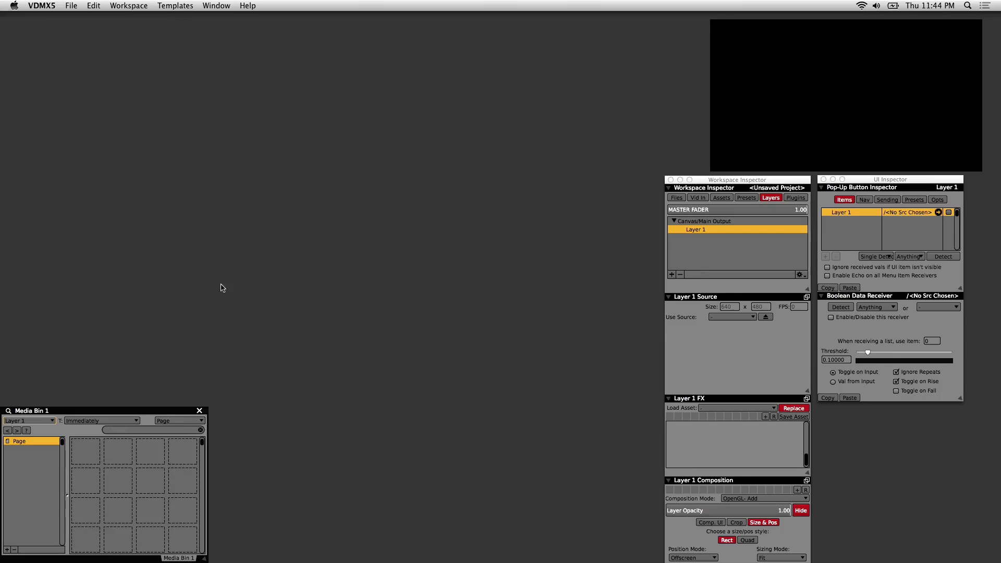
Import the 'set 000 – freebies' clips from Movies > Visuals into Media Bin 1
{"action": "left_click", "coordinate": [218, 6]}
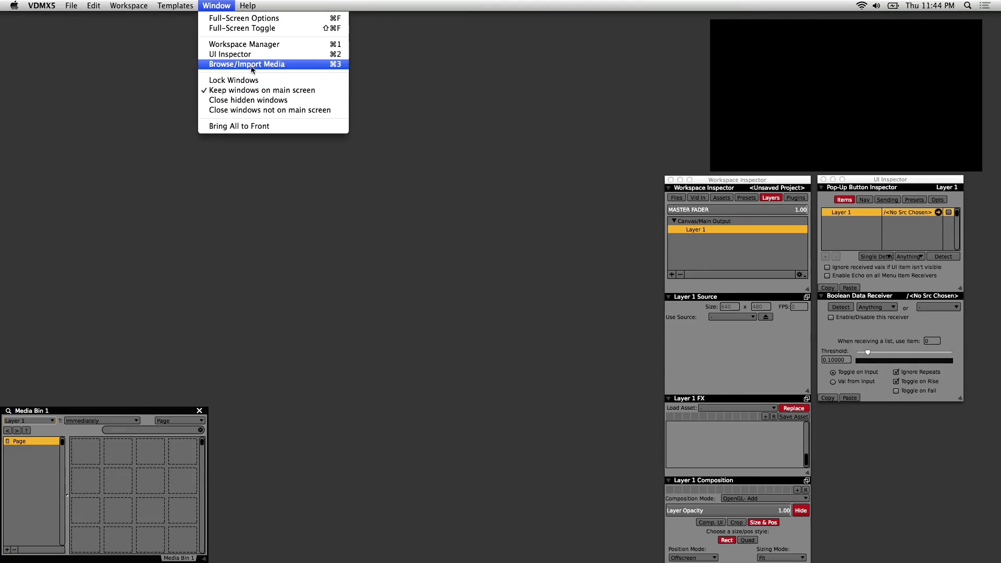
{"action": "left_click", "coordinate": [252, 69]}
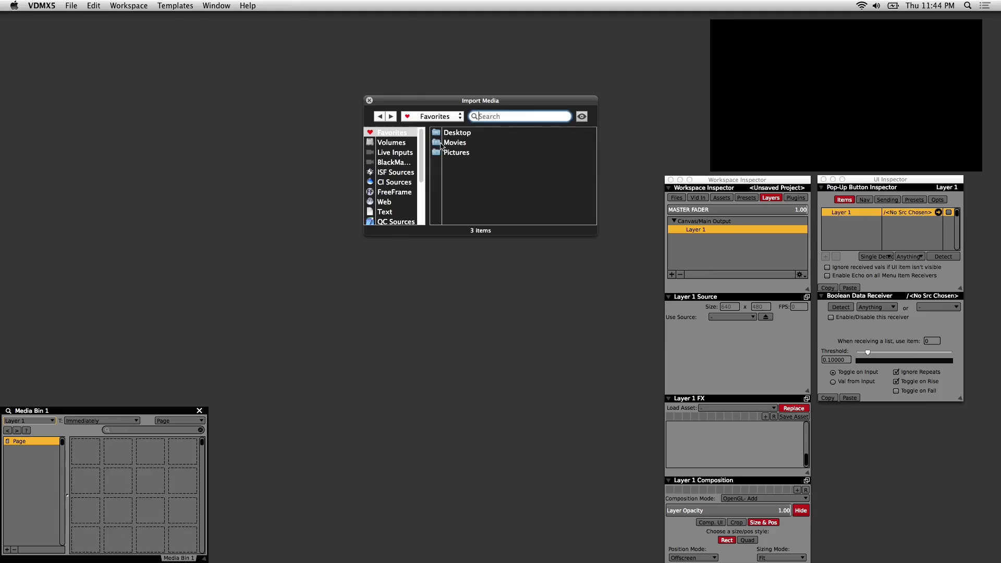
{"action": "double_click", "coordinate": [443, 143]}
{"action": "double_click", "coordinate": [438, 135]}
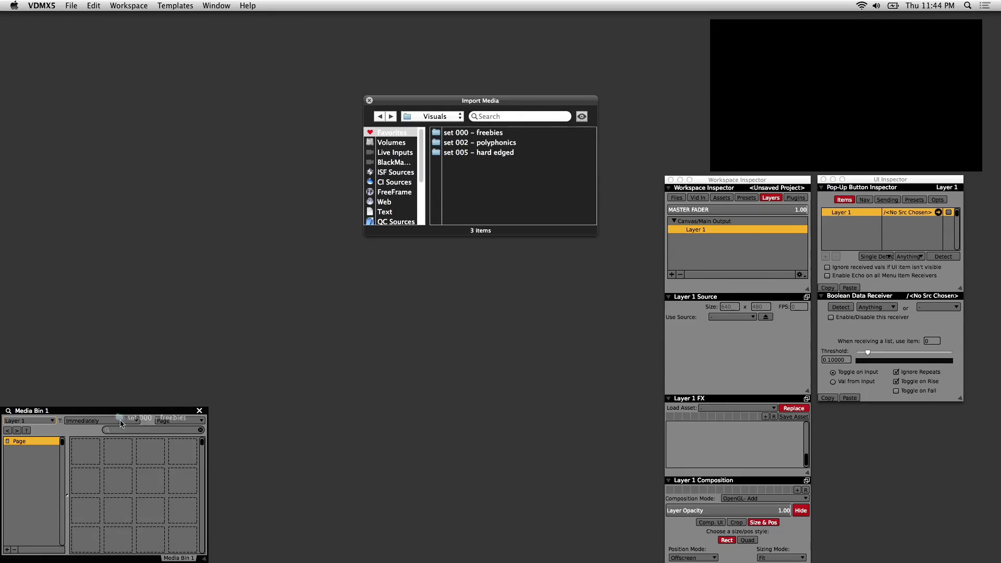
{"action": "left_click_drag", "start_coordinate": [73, 452], "coordinate": [75, 453]}
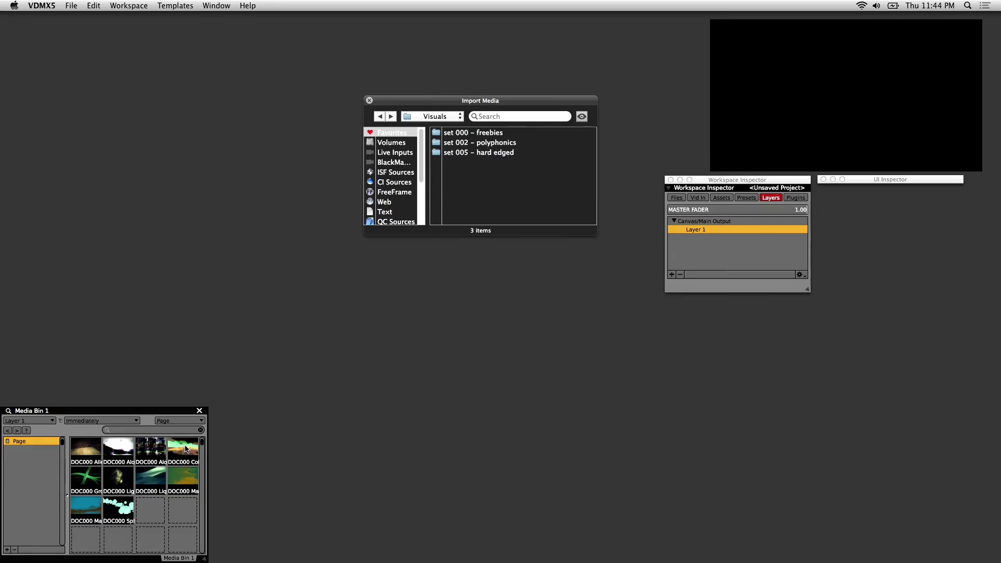
Play the colourful clip on Layer 1, set bin triggering to Manual, and close the browser
{"action": "left_click", "coordinate": [185, 449]}
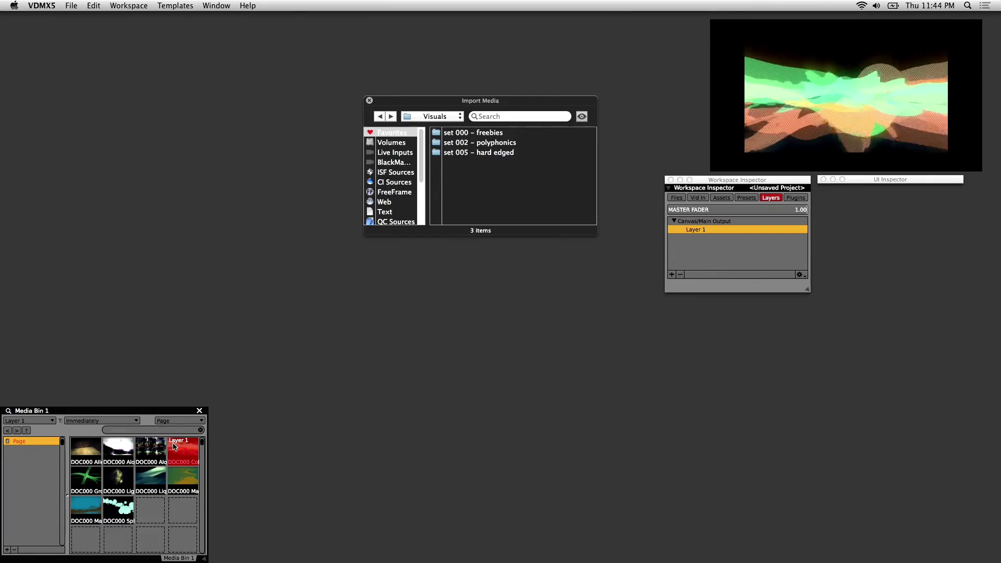
{"action": "left_click", "coordinate": [122, 423]}
{"action": "left_click", "coordinate": [146, 435]}
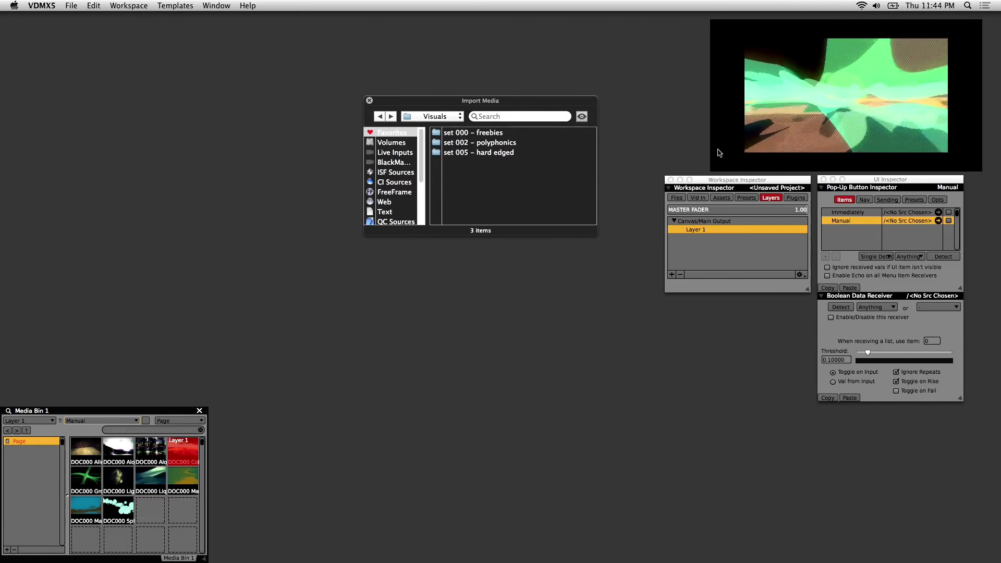
{"action": "key", "text": "super+w"}
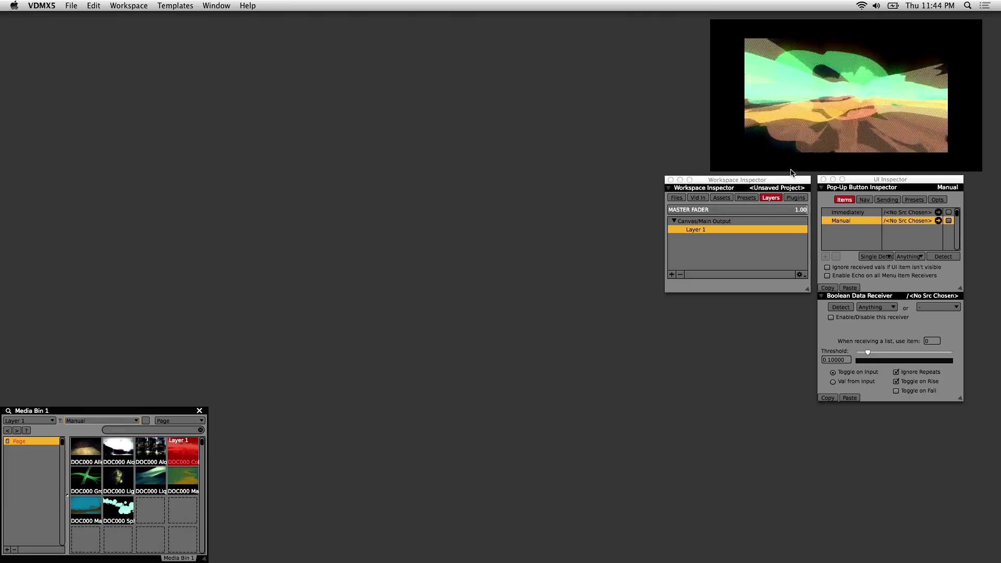
Set the Canvas/Main Output resolution to 1920 × 1080
{"action": "left_click", "coordinate": [769, 201]}
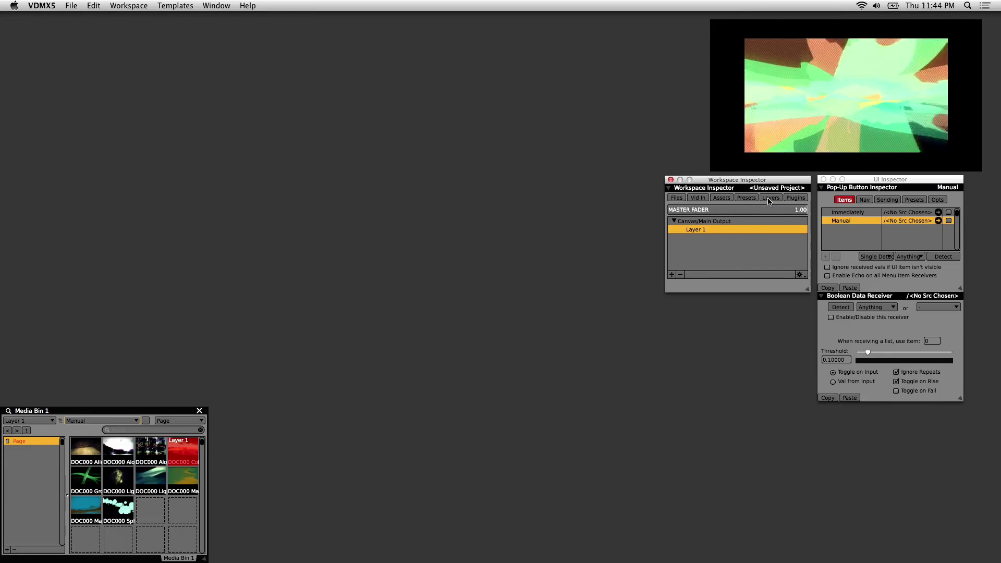
{"action": "left_click", "coordinate": [707, 222]}
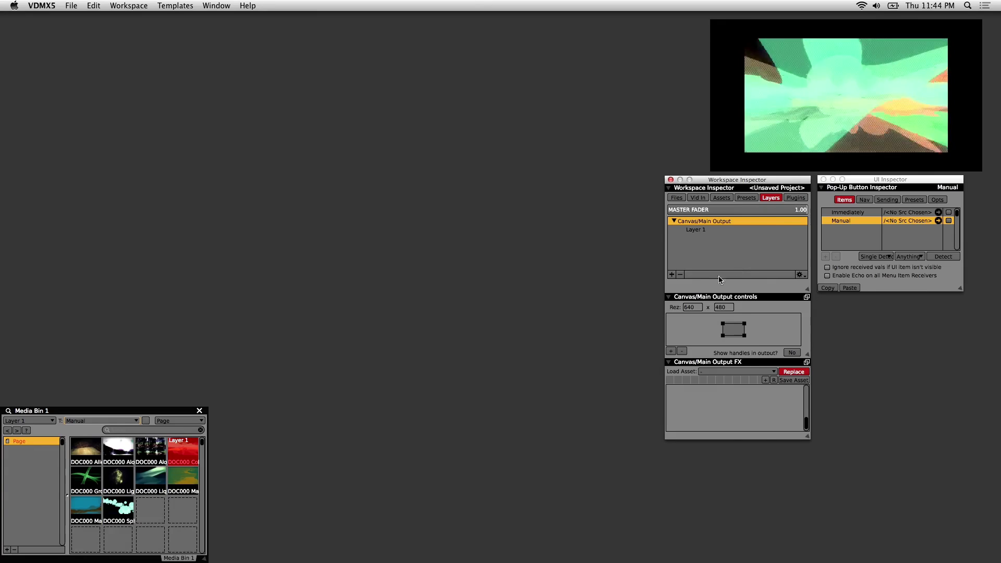
{"action": "double_click", "coordinate": [689, 307]}
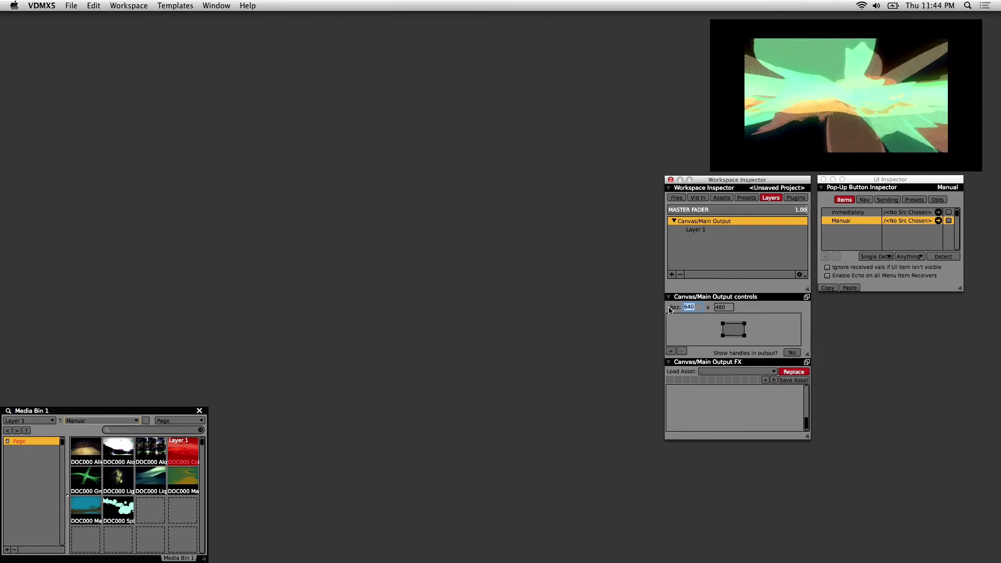
{"action": "type", "text": "1920"}
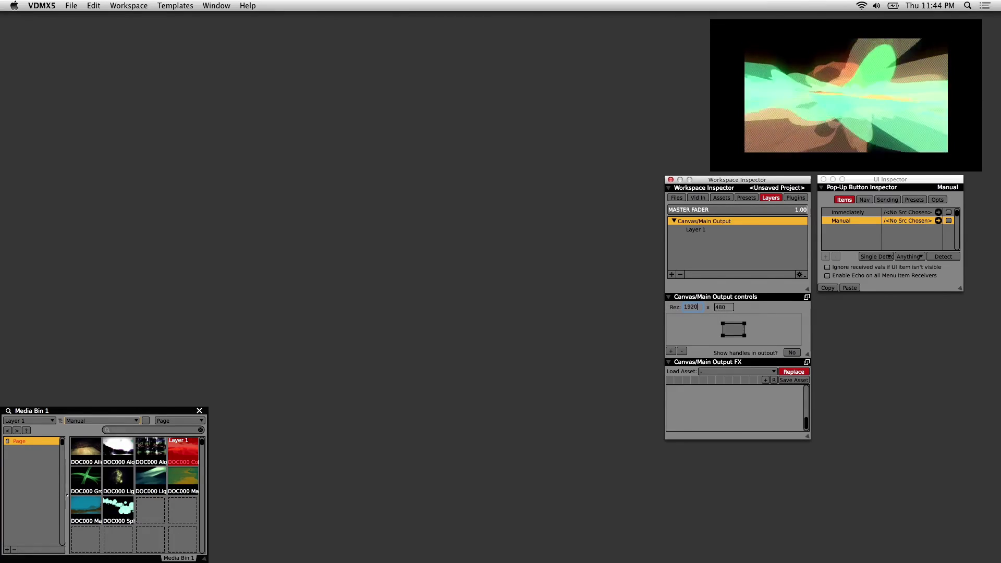
{"action": "key", "text": "Tab"}
{"action": "type", "text": "1080"}
{"action": "key", "text": "Return"}
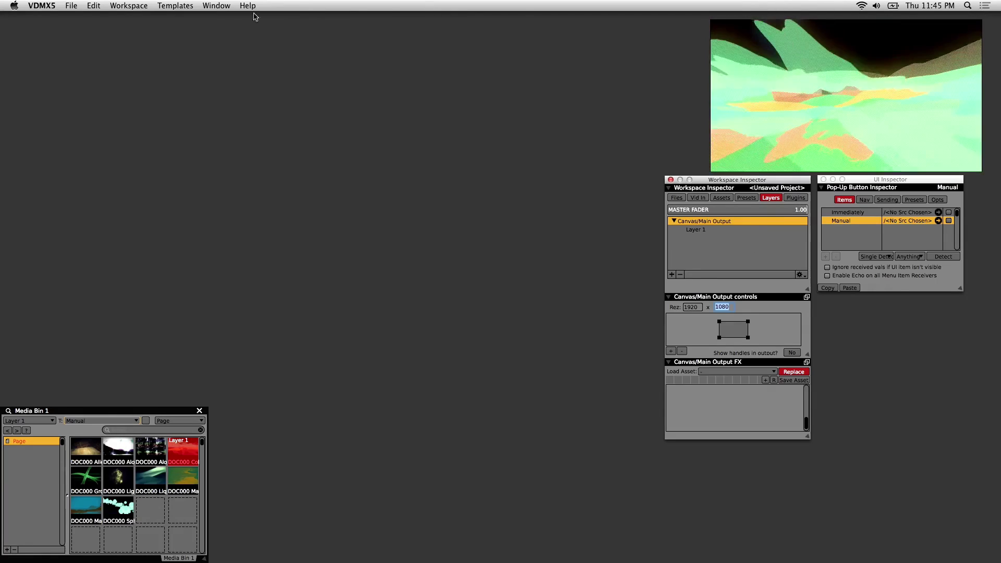
Review the Full-Screen Output Options (Window mode, Fit sizing) and close them
{"action": "left_click", "coordinate": [216, 5]}
{"action": "left_click", "coordinate": [224, 18]}
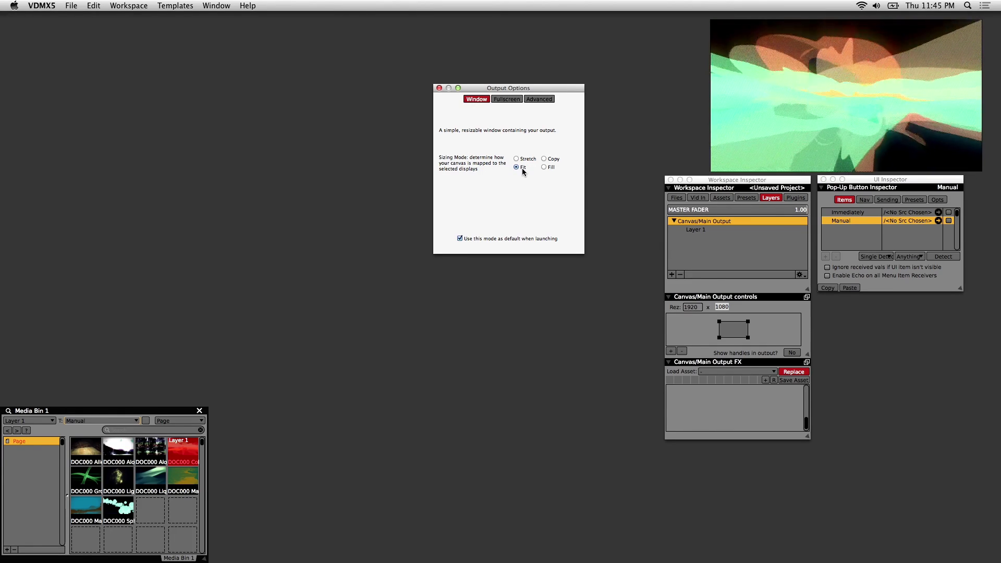
{"action": "left_click", "coordinate": [440, 89]}
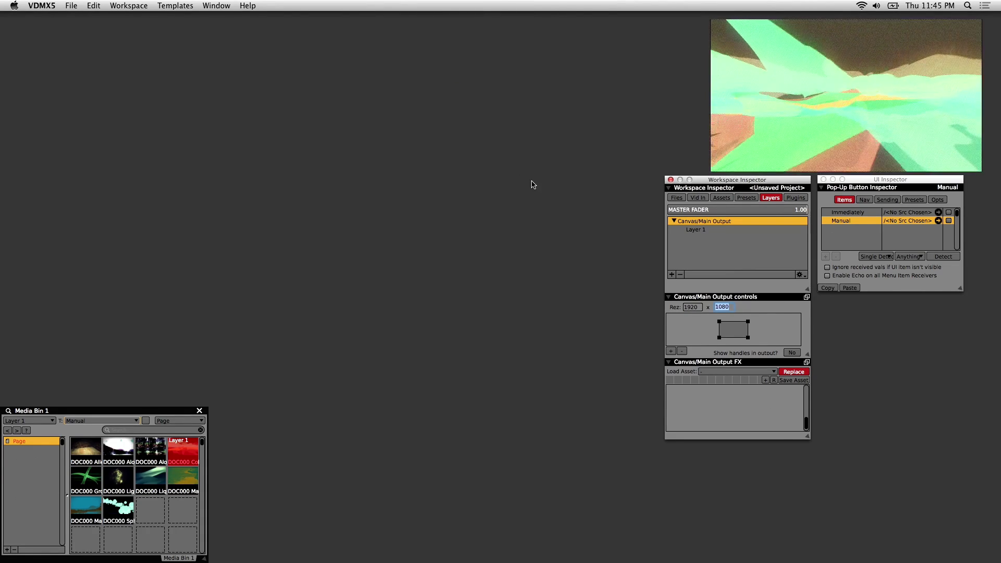
Add Layer 2 and Layer 3, then delete both again
{"action": "left_click", "coordinate": [773, 200]}
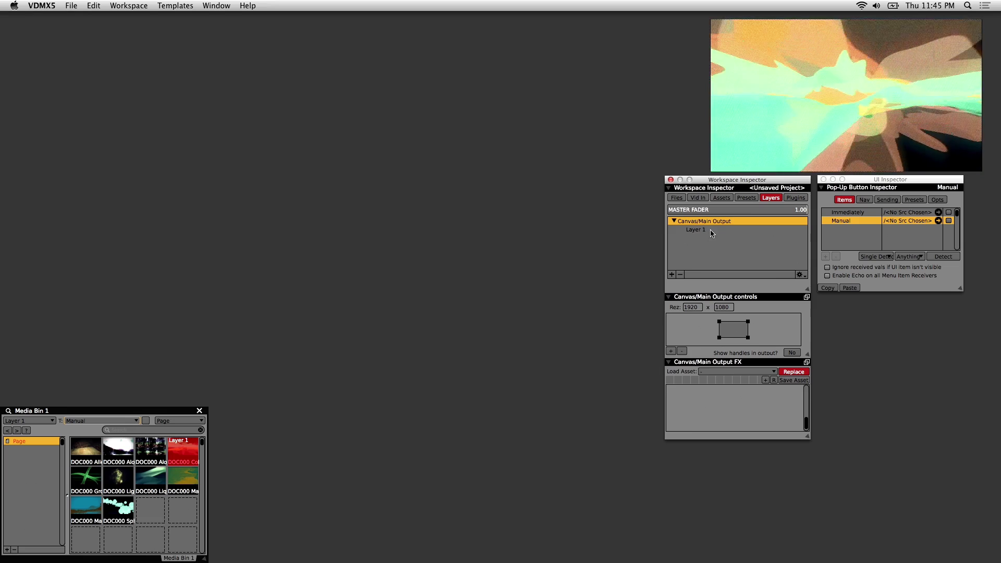
{"action": "left_click", "coordinate": [672, 274]}
{"action": "left_click", "coordinate": [672, 274]}
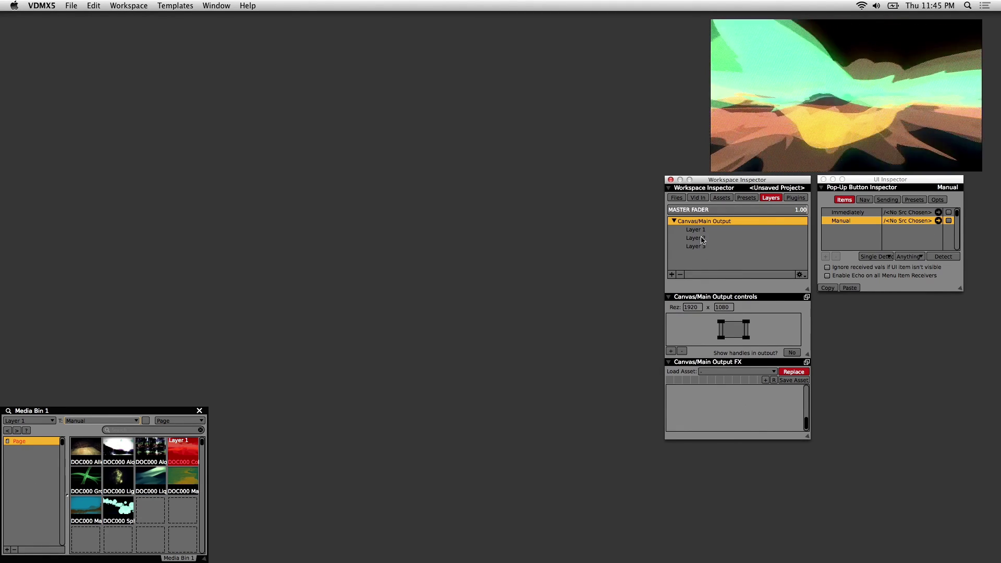
{"action": "key", "text": "Down"}
{"action": "left_click", "coordinate": [699, 242]}
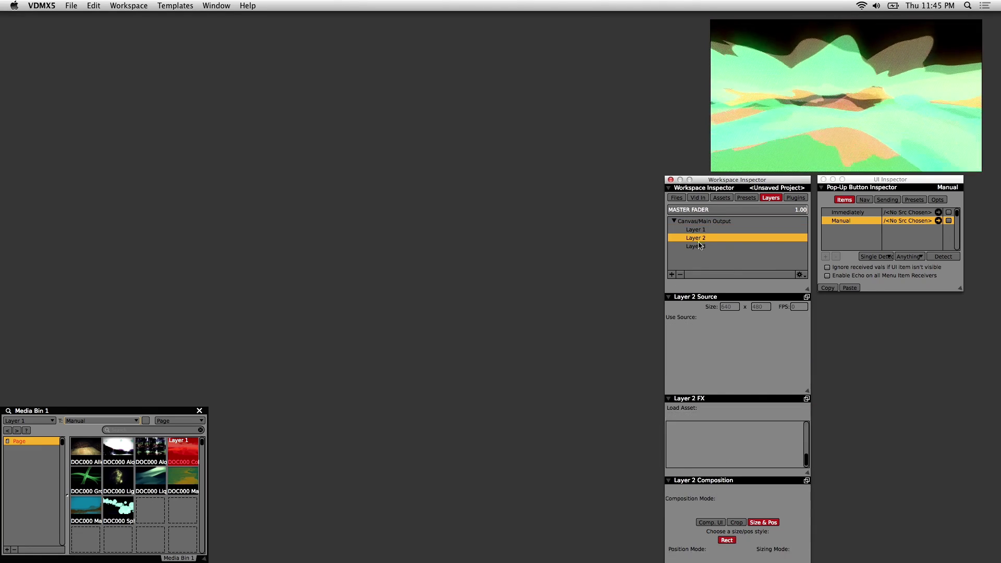
{"action": "key", "text": "Delete"}
{"action": "left_click", "coordinate": [680, 275]}
Rename Layer 1 to 'Top Layer'
{"action": "left_click", "coordinate": [699, 233]}
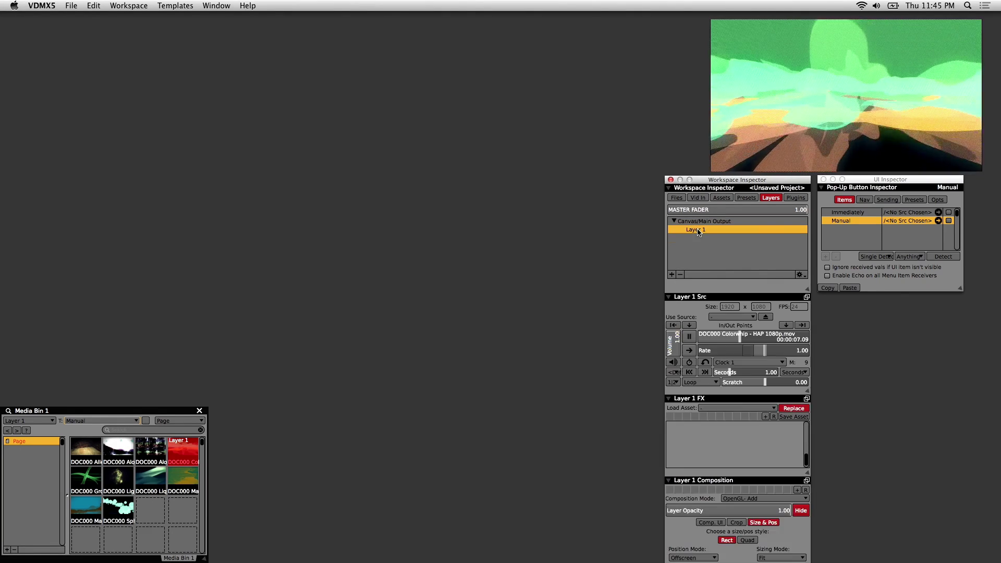
{"action": "left_click", "coordinate": [723, 230]}
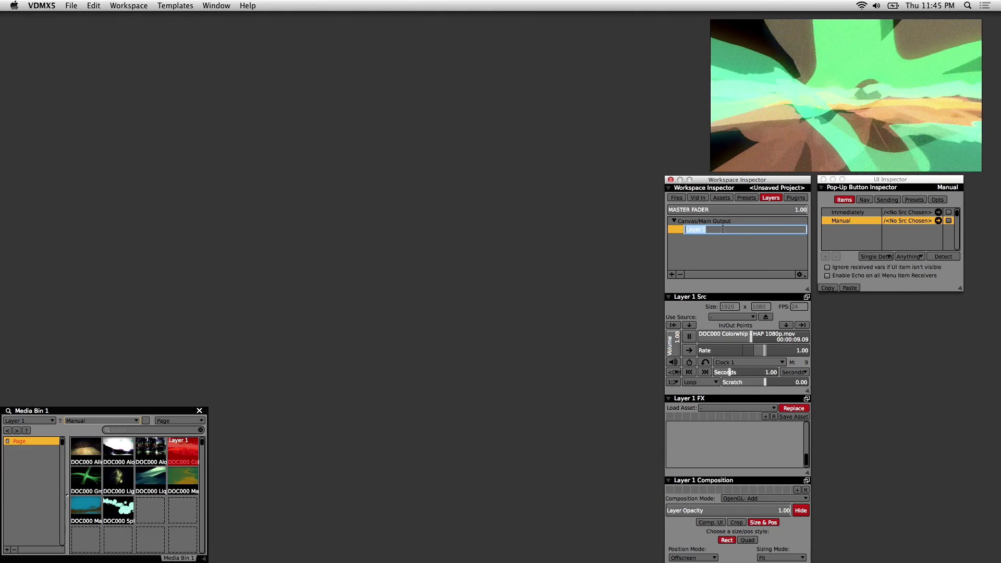
{"action": "type", "text": "Top Layer"}
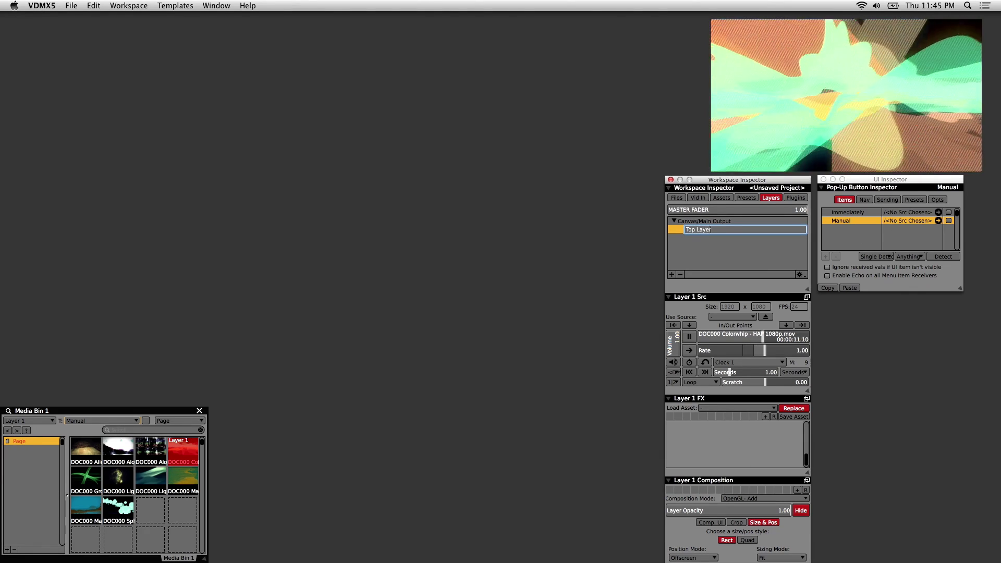
{"action": "key", "text": "Return"}
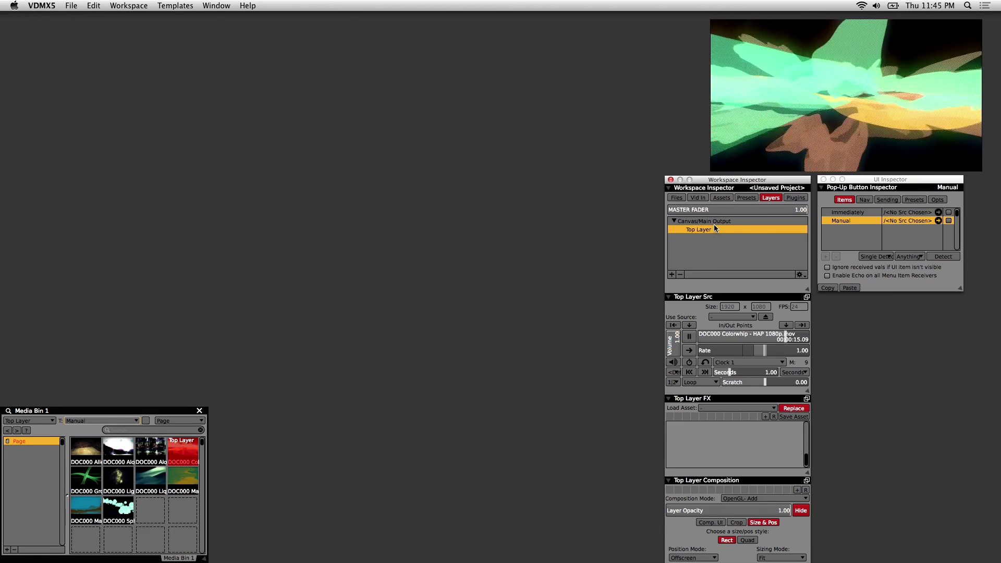
Add a Preview plugin and rename it 'Top Layer Preview'
{"action": "left_click", "coordinate": [802, 200]}
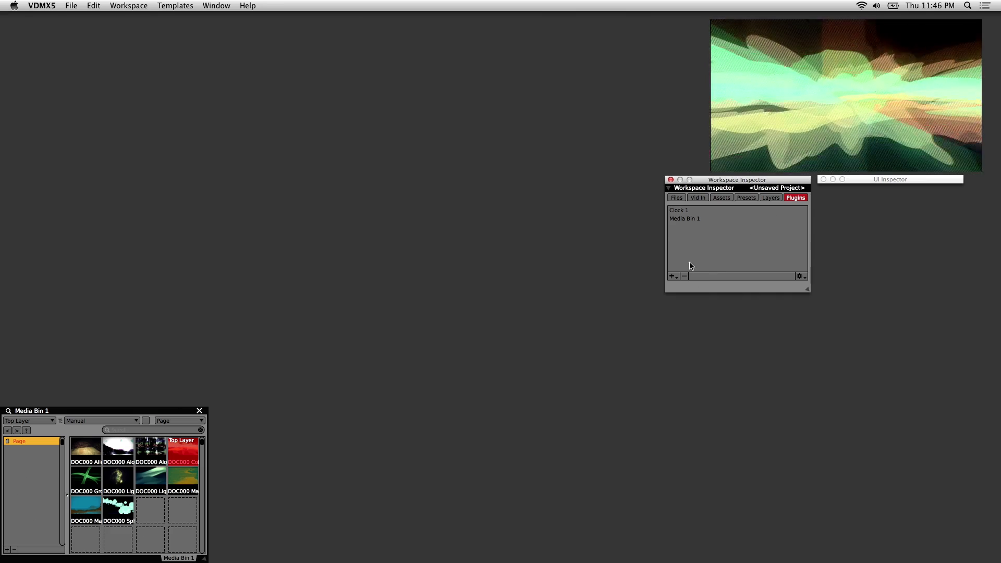
{"action": "left_click", "coordinate": [673, 276]}
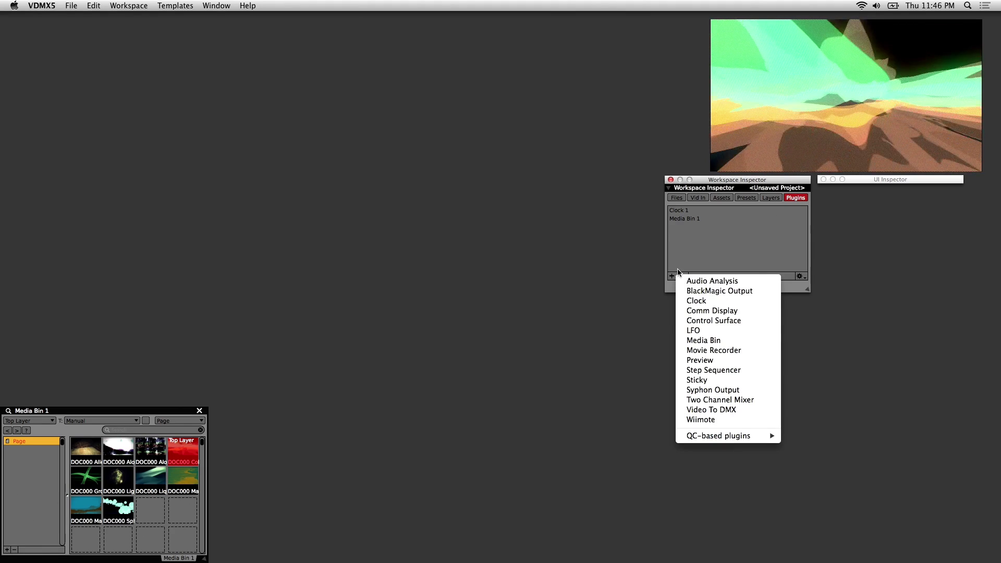
{"action": "left_click", "coordinate": [723, 361]}
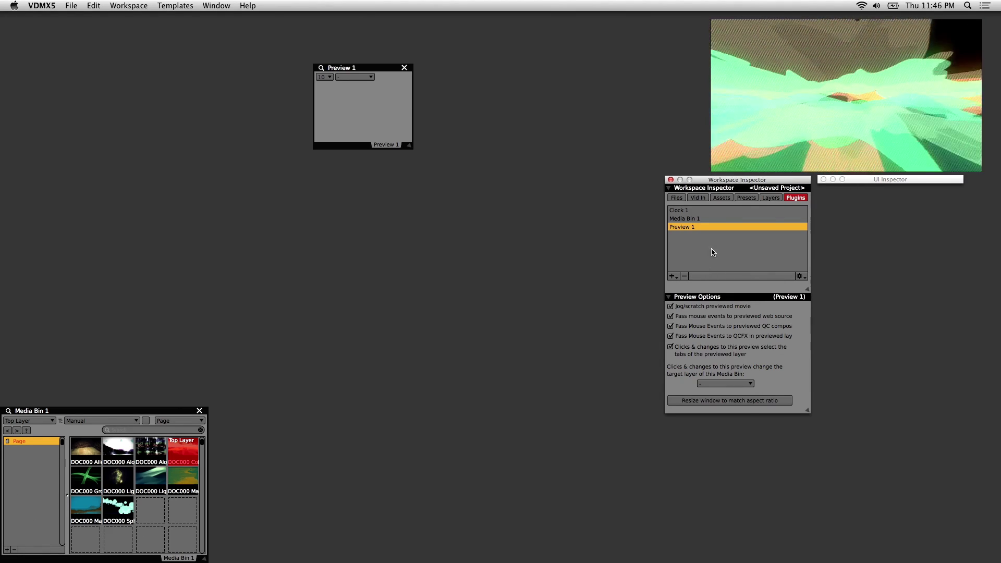
{"action": "double_click", "coordinate": [685, 227]}
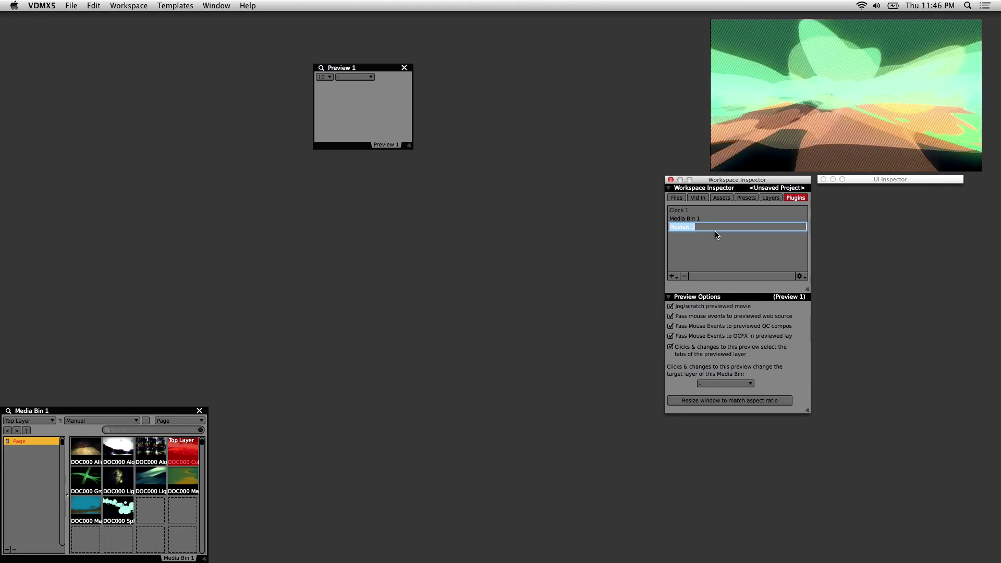
{"action": "type", "text": "Top Layer"}
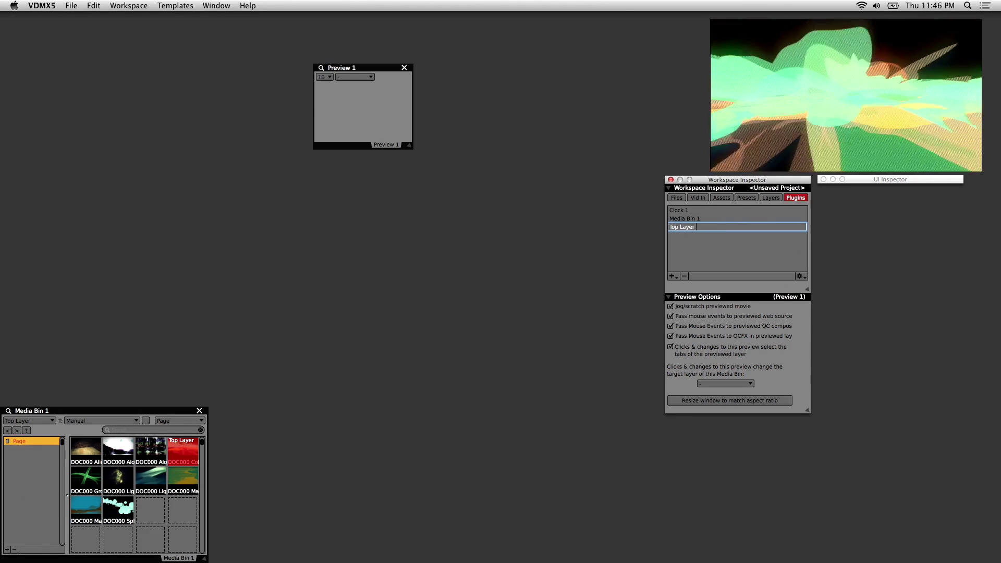
{"action": "key", "text": "Return"}
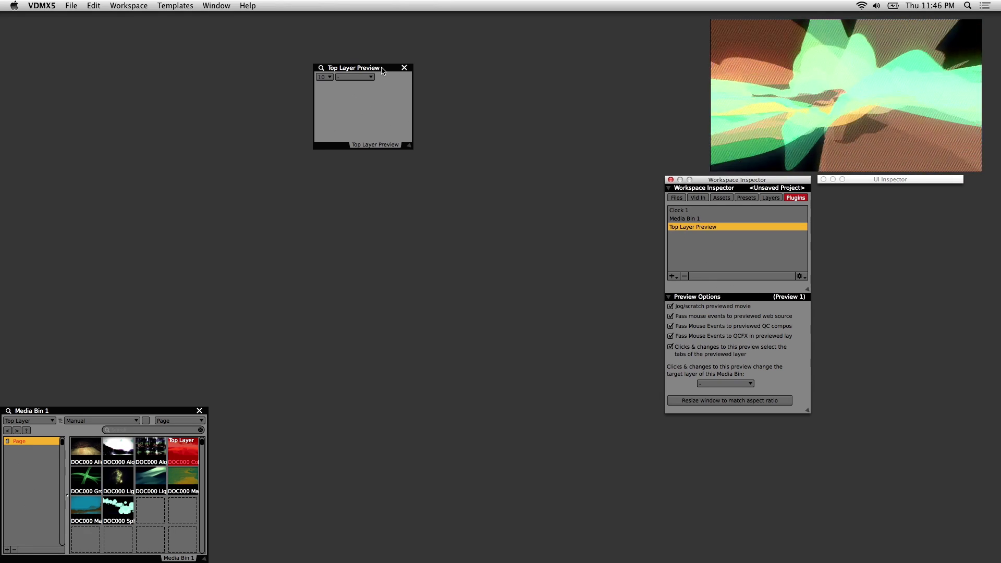
Place the preview top-left, enlarge it, and set its source to Top Layer
{"action": "left_click_drag", "start_coordinate": [380, 70], "coordinate": [67, 14]}
{"action": "left_click_drag", "start_coordinate": [99, 92], "coordinate": [205, 139]}
{"action": "left_click", "coordinate": [56, 24]}
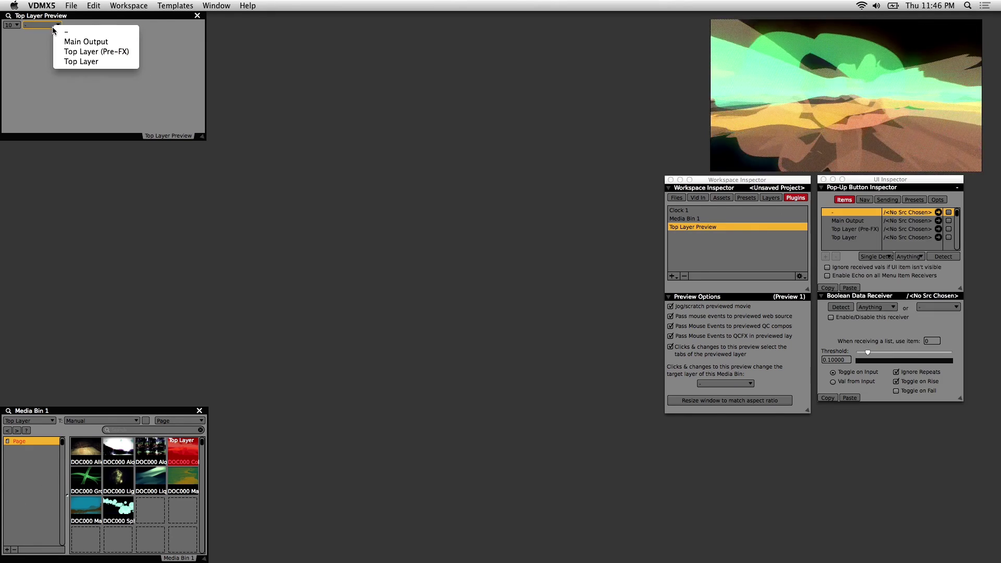
{"action": "left_click", "coordinate": [81, 63]}
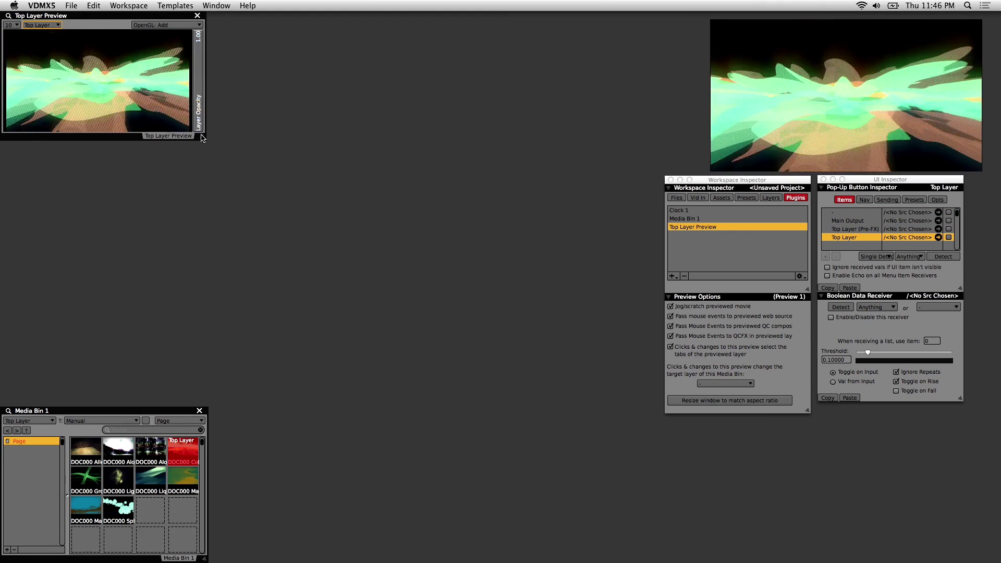
{"action": "left_click_drag", "start_coordinate": [201, 137], "coordinate": [200, 141]}
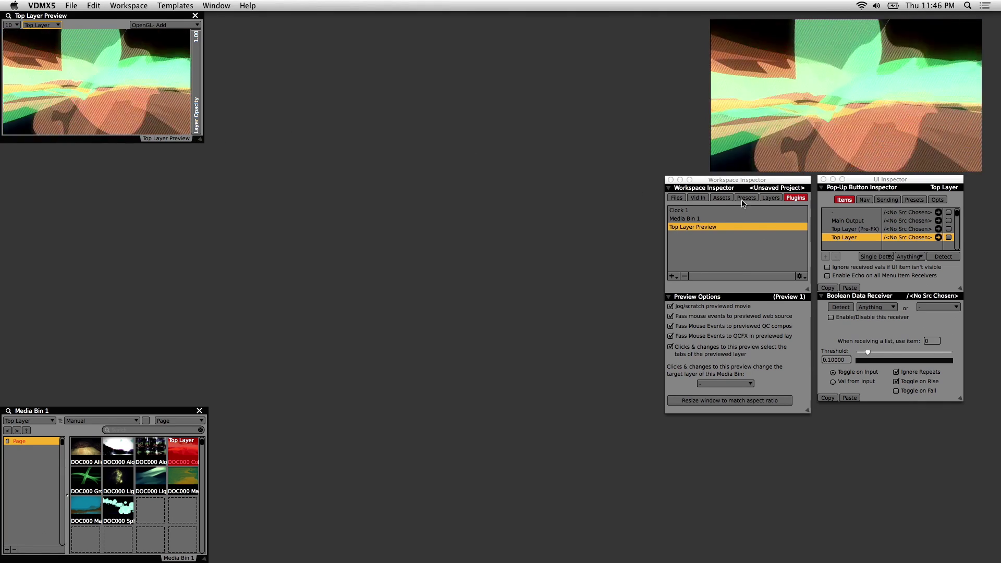
Show the Top Layer settings and scrub its clip forward to about 10 seconds
{"action": "left_click", "coordinate": [771, 197]}
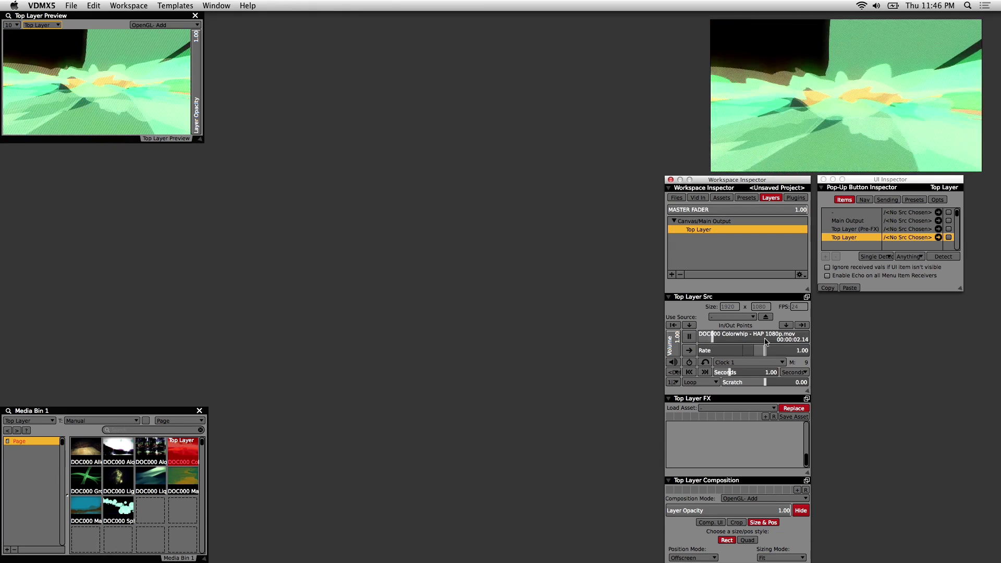
{"action": "left_click", "coordinate": [735, 338]}
{"action": "left_click_drag", "start_coordinate": [735, 338], "coordinate": [768, 357]}
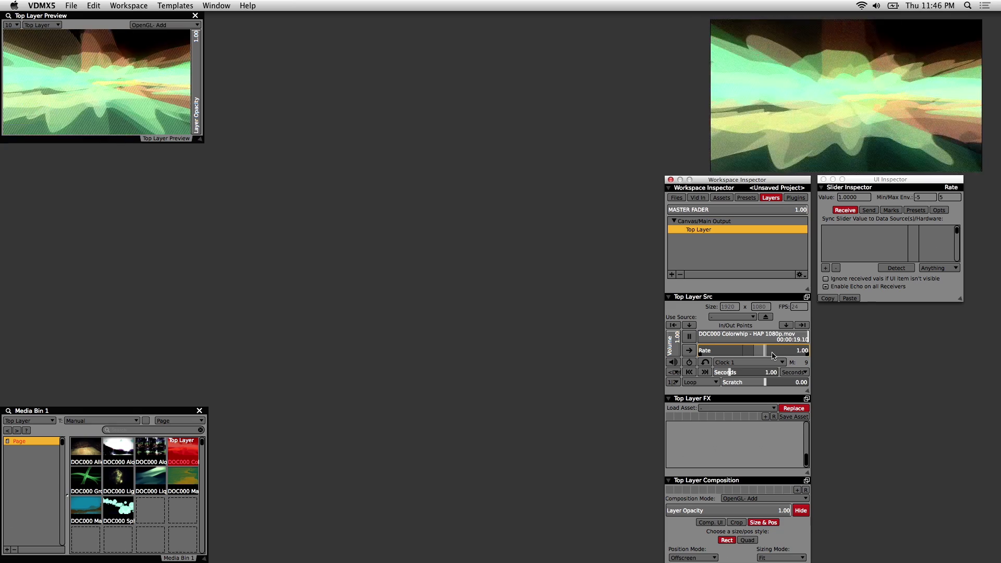
Try Reversing Loop playback, jump to about 18 seconds, then return the clip to Loop
{"action": "left_click", "coordinate": [716, 386]}
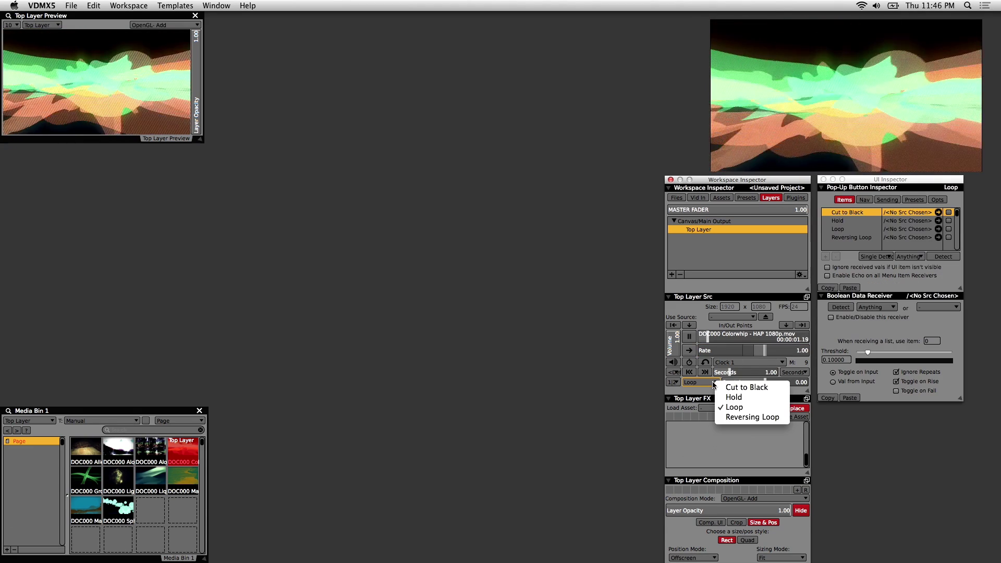
{"action": "left_click", "coordinate": [751, 417]}
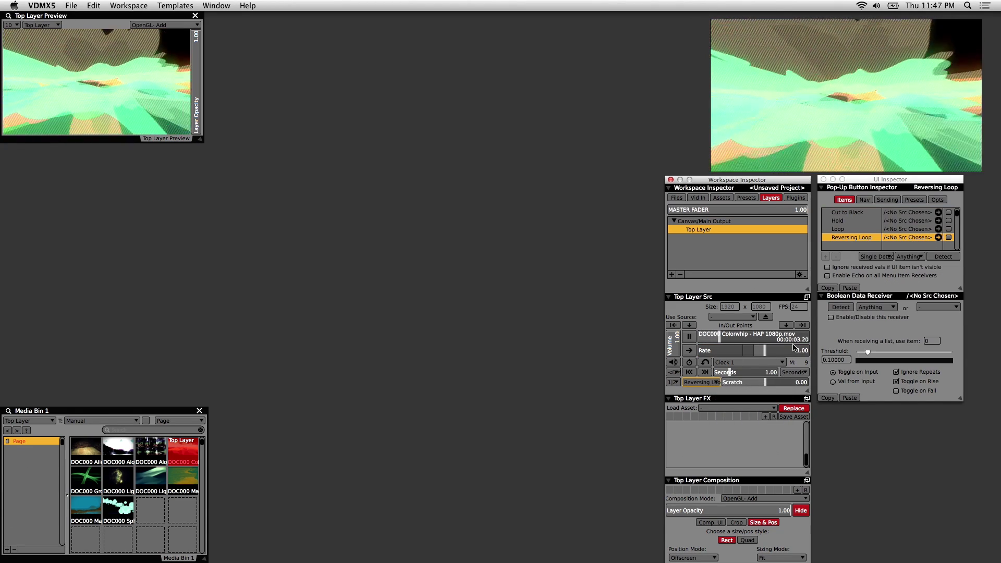
{"action": "left_click", "coordinate": [802, 338]}
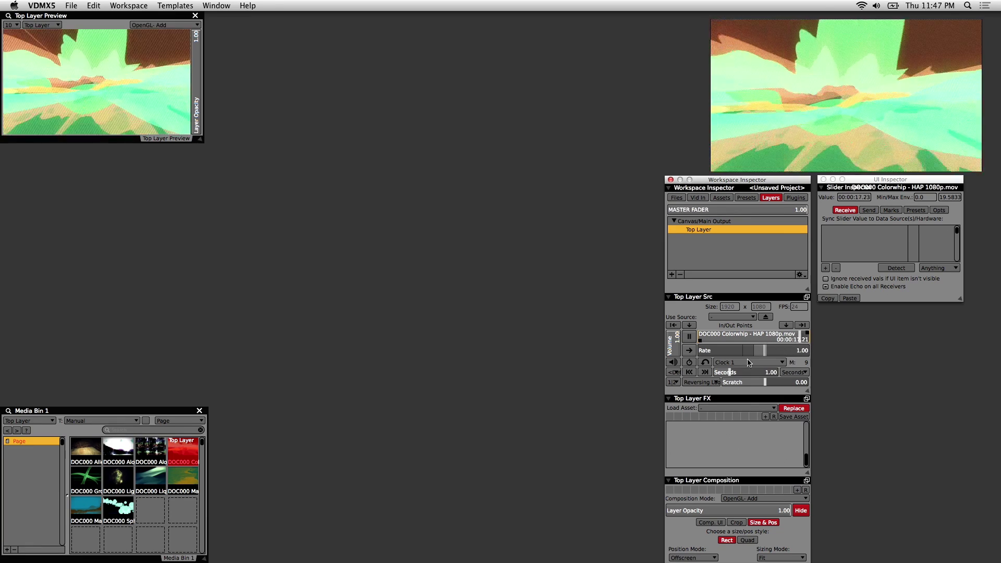
{"action": "left_click", "coordinate": [716, 382]}
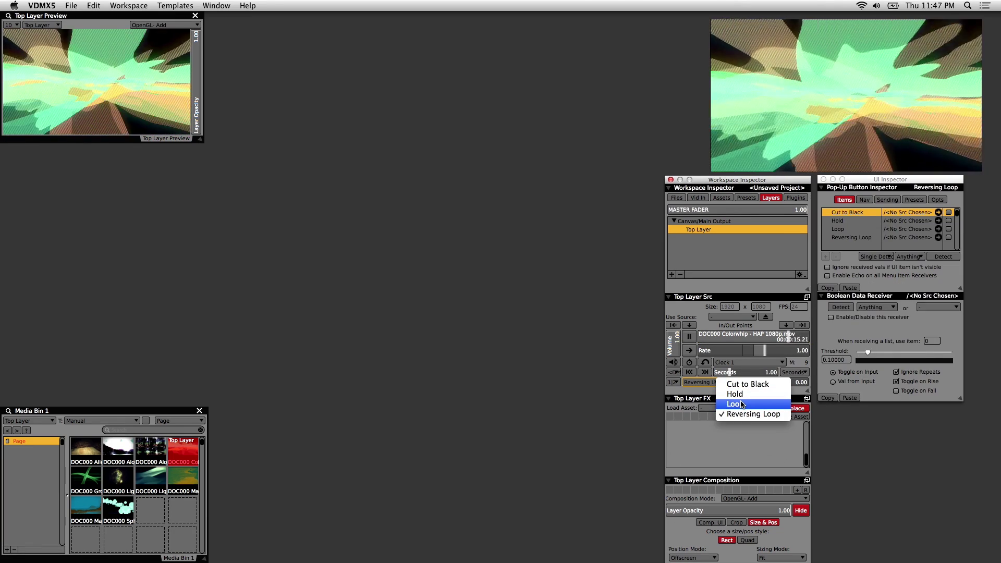
{"action": "left_click", "coordinate": [742, 404]}
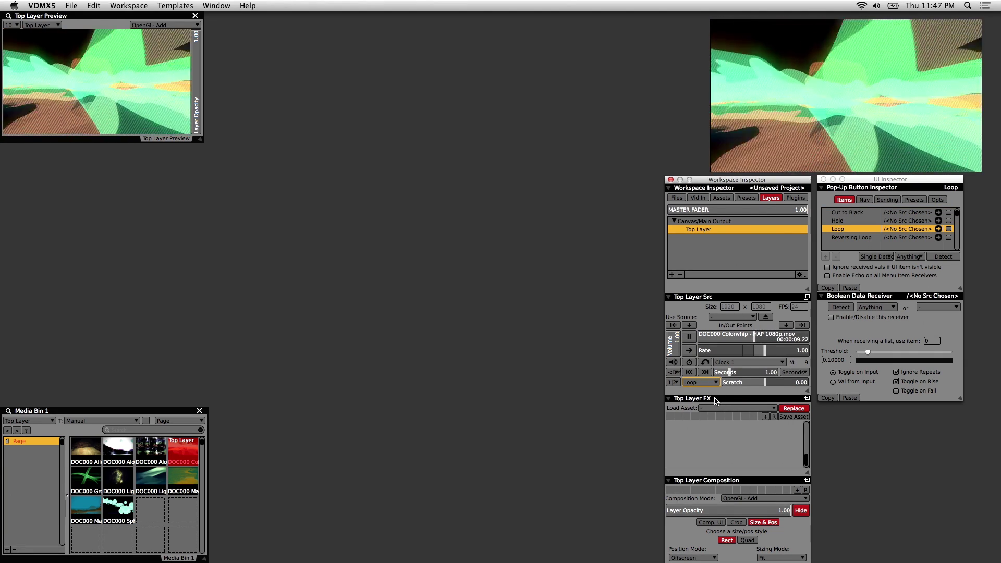
Add Box Blur to the Top Layer, raise inputRadius to 67, and switch the effect off
{"action": "left_click", "coordinate": [737, 411]}
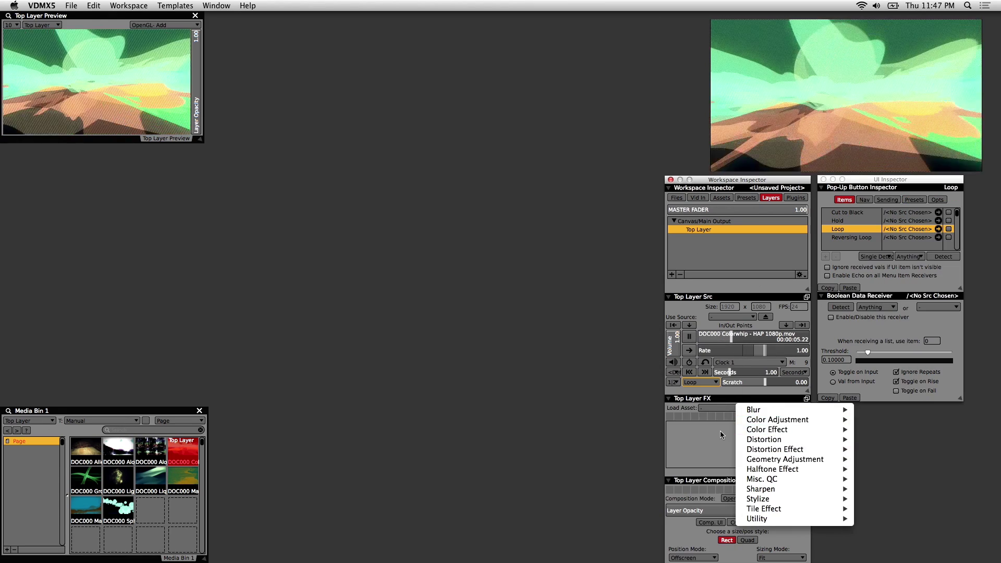
{"action": "left_click", "coordinate": [721, 432]}
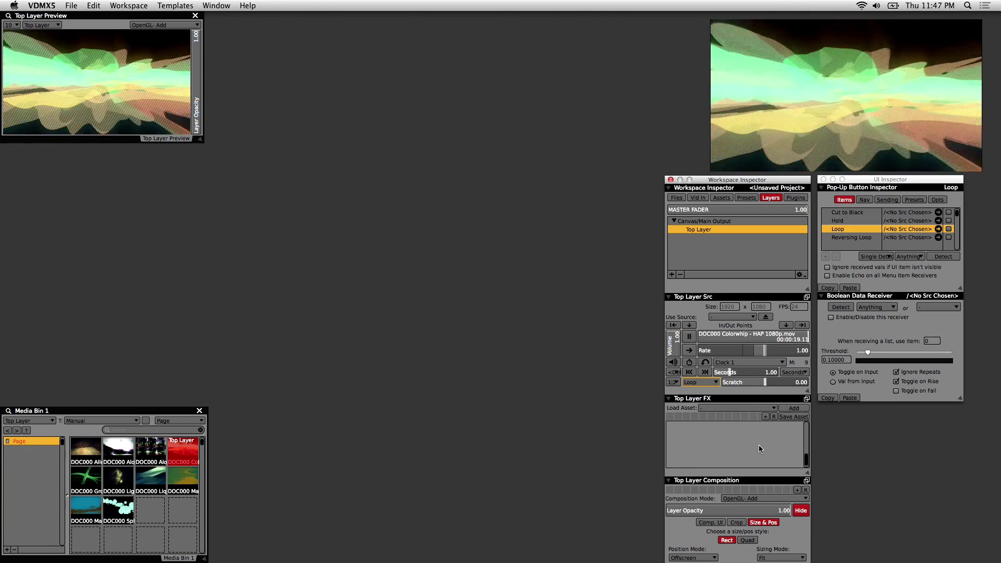
{"action": "left_click", "coordinate": [760, 408]}
{"action": "left_click", "coordinate": [761, 415]}
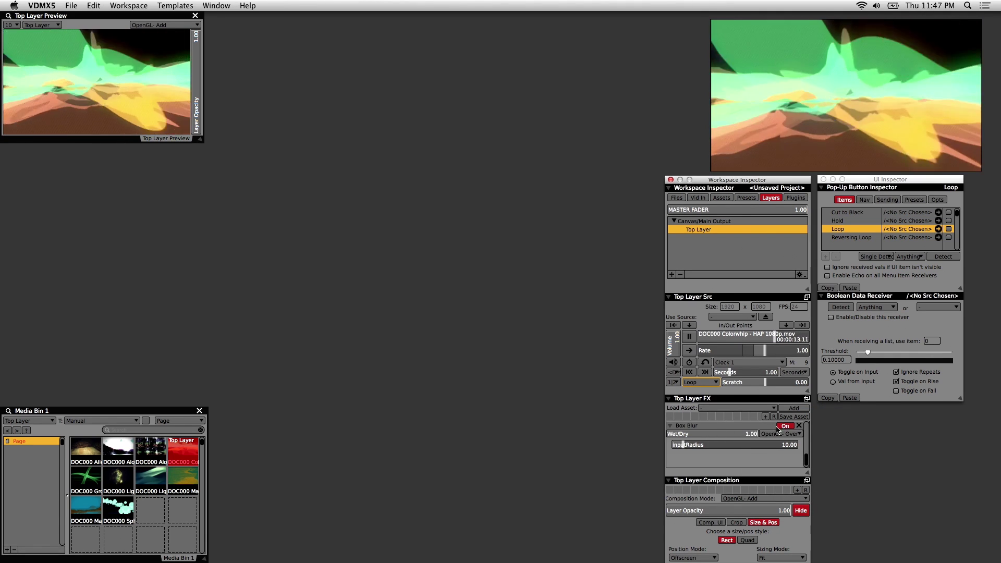
{"action": "left_click_drag", "start_coordinate": [683, 445], "coordinate": [763, 447]}
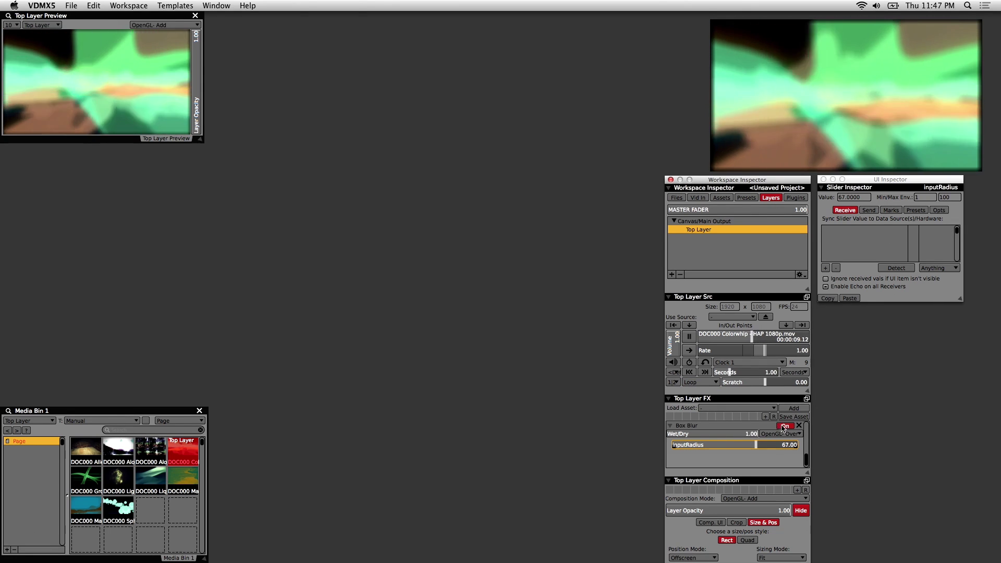
{"action": "left_click", "coordinate": [785, 426]}
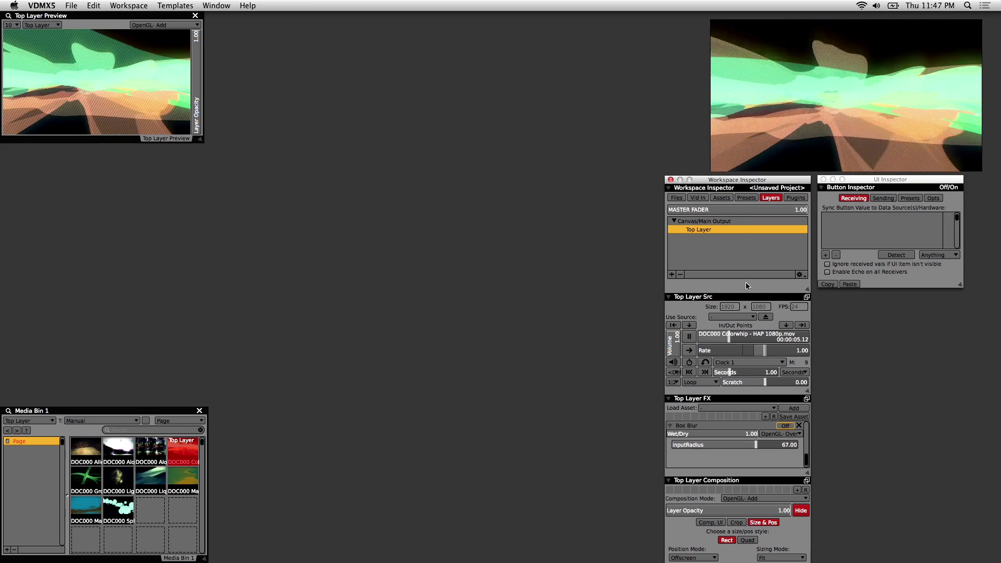
Move the Workspace Inspector up and left, and try the Top Layer's X Position slider
{"action": "left_click_drag", "start_coordinate": [728, 187], "coordinate": [689, 134]}
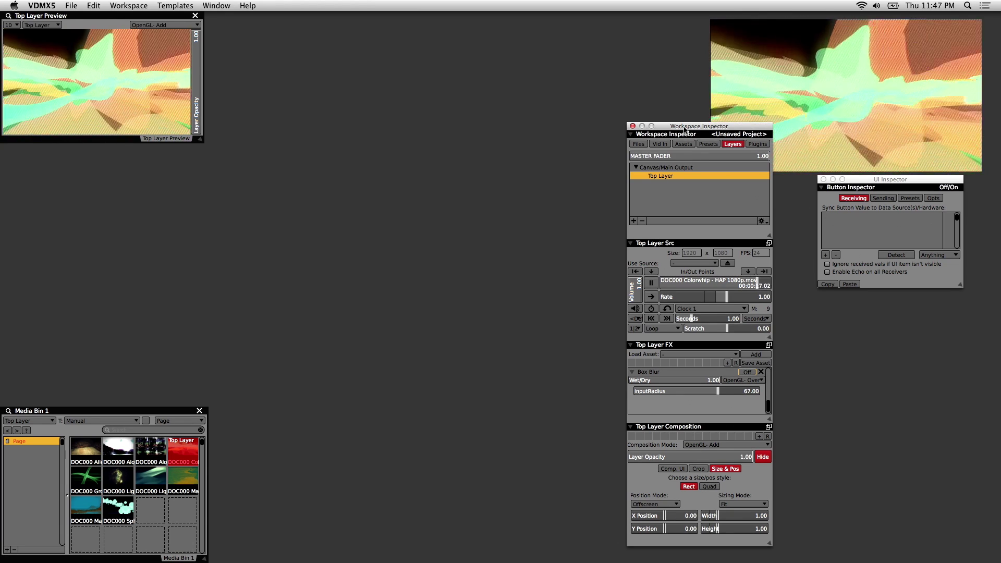
{"action": "left_click_drag", "start_coordinate": [688, 126], "coordinate": [608, 123]}
{"action": "mouse_move", "coordinate": [590, 515]}
{"action": "left_mouse_down"}
{"action": "mouse_move", "coordinate": [598, 515]}
{"action": "mouse_move", "coordinate": [570, 515]}
{"action": "mouse_move", "coordinate": [585, 516]}
{"action": "mouse_move", "coordinate": [585, 528]}
{"action": "left_mouse_up"}
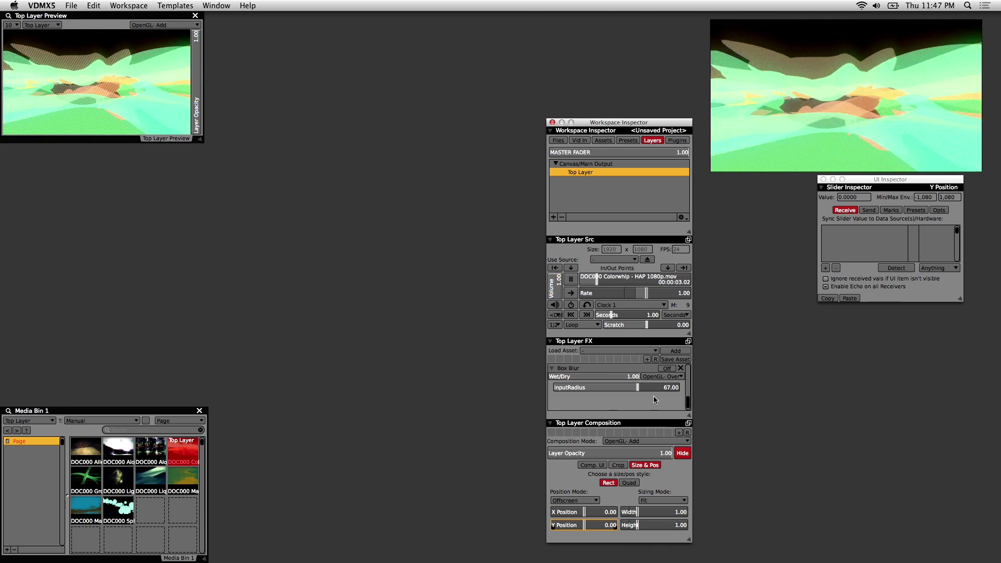
Detach Top Layer Src and FX into windows, placing the enlarged Box Blur FX window upper left
{"action": "left_click", "coordinate": [689, 240]}
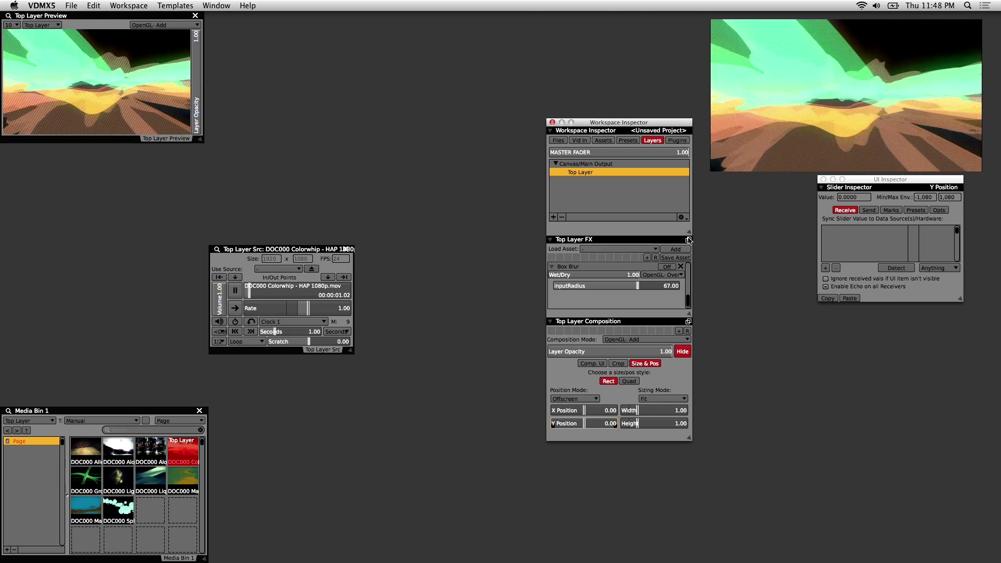
{"action": "left_click", "coordinate": [688, 240]}
{"action": "left_click_drag", "start_coordinate": [338, 351], "coordinate": [408, 383]}
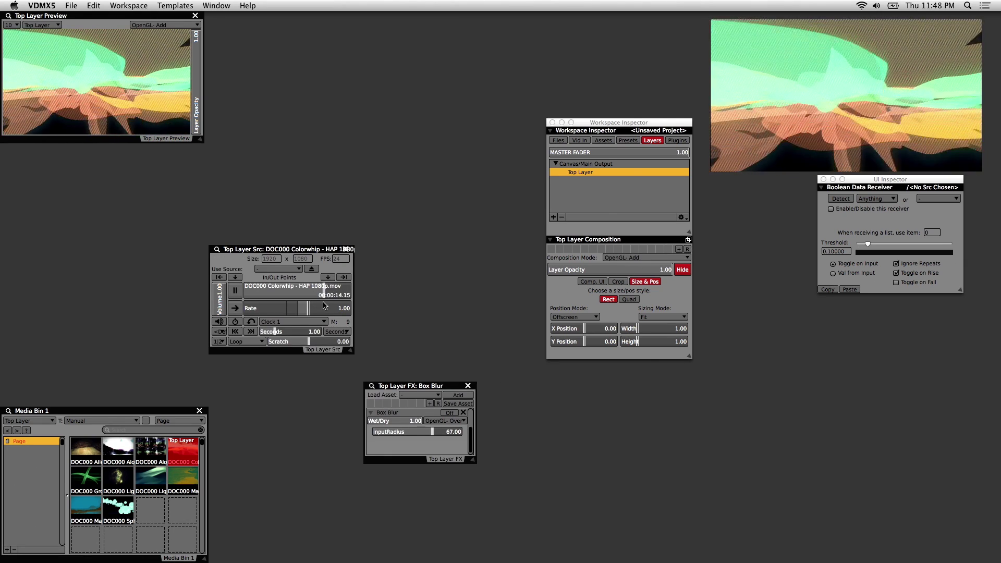
{"action": "left_click_drag", "start_coordinate": [423, 388], "coordinate": [60, 153]}
{"action": "left_click_drag", "start_coordinate": [112, 224], "coordinate": [201, 297]}
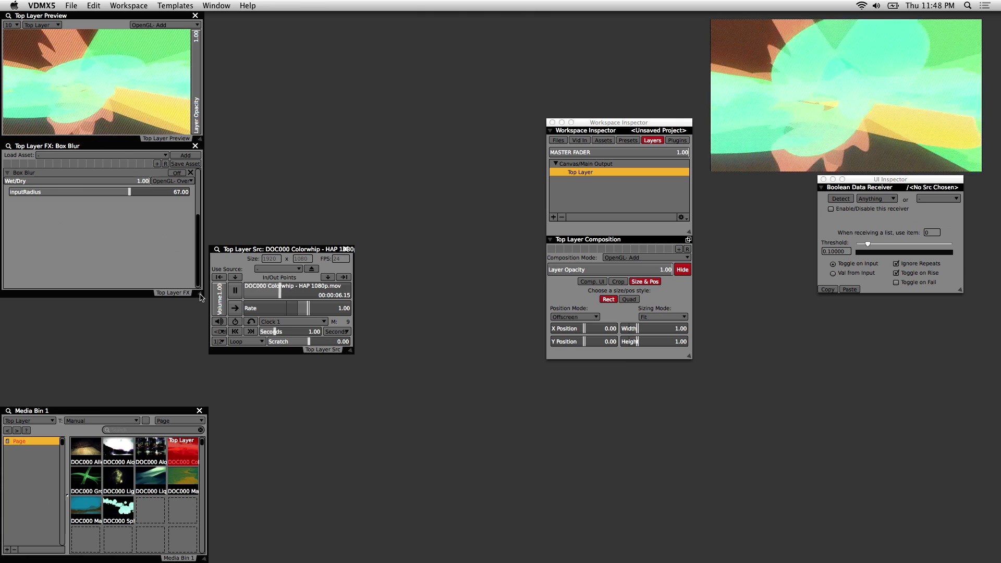
{"action": "left_click_drag", "start_coordinate": [273, 249], "coordinate": [343, 254]}
Detach Composition, tab it with Src on the left edge, and align window sizes with Media Bin 1
{"action": "left_click", "coordinate": [688, 240]}
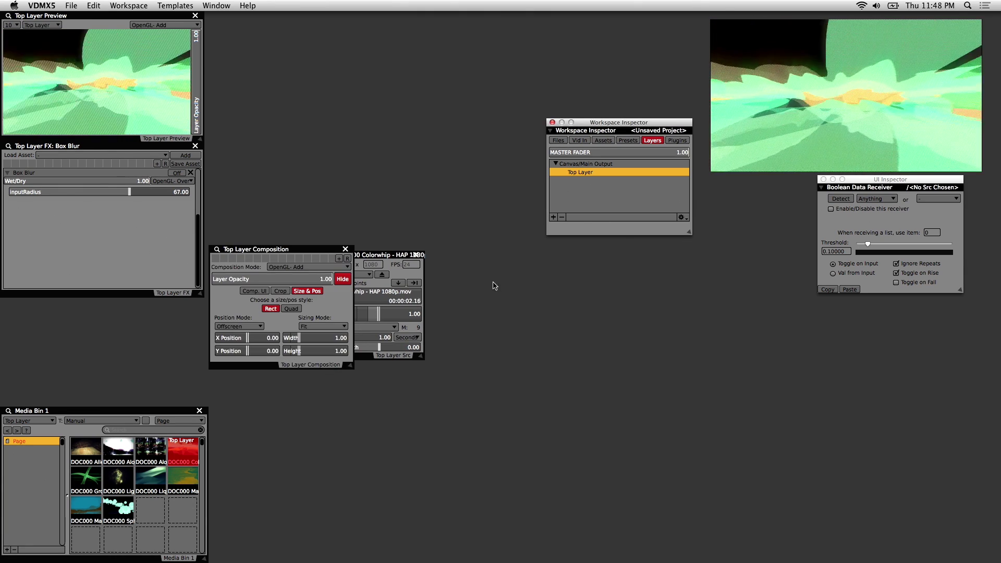
{"action": "left_click_drag", "start_coordinate": [309, 249], "coordinate": [554, 263]}
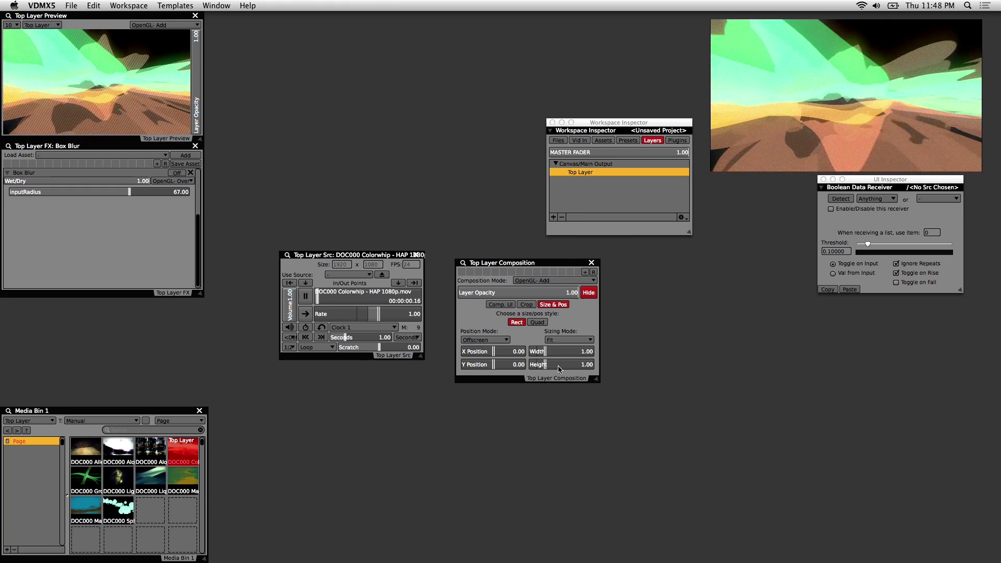
{"action": "left_click_drag", "start_coordinate": [555, 383], "coordinate": [364, 359]}
{"action": "left_click_drag", "start_coordinate": [373, 256], "coordinate": [92, 303]}
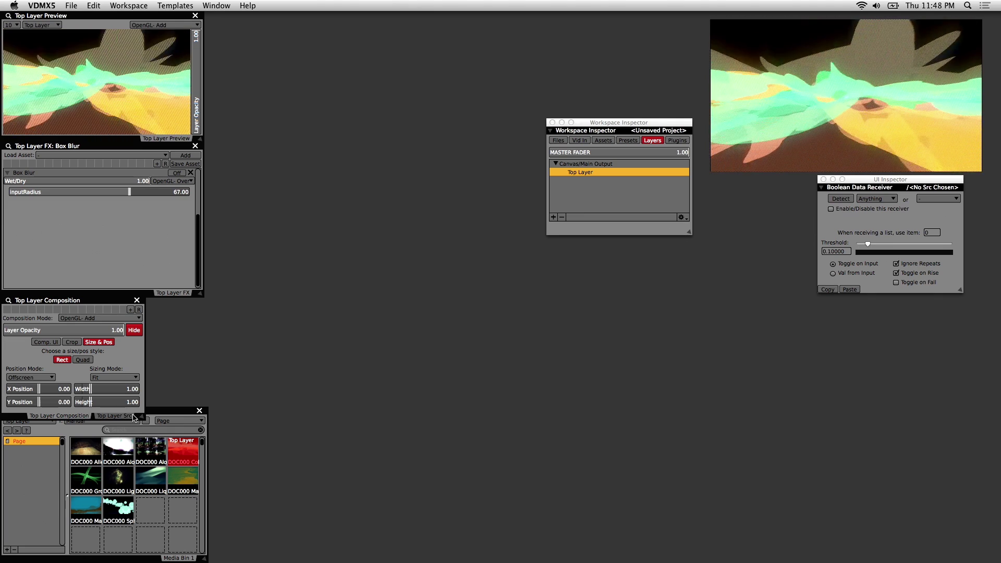
{"action": "left_click_drag", "start_coordinate": [142, 420], "coordinate": [201, 404]}
{"action": "left_click_drag", "start_coordinate": [203, 296], "coordinate": [166, 285]}
{"action": "left_click_drag", "start_coordinate": [202, 402], "coordinate": [201, 408]}
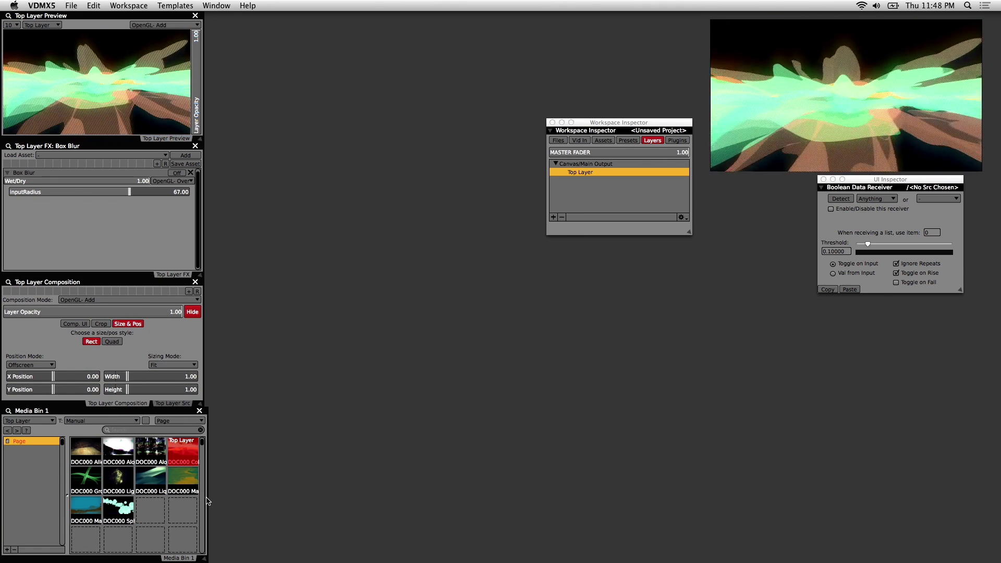
{"action": "left_click_drag", "start_coordinate": [205, 560], "coordinate": [201, 561]}
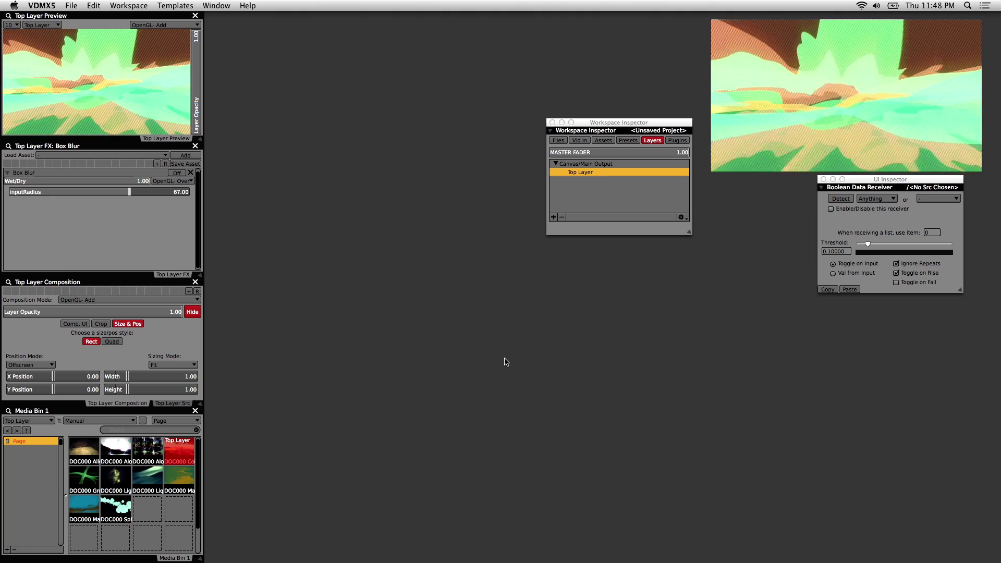
Rename the new Layer 1 to Mid Layer
{"action": "left_click", "coordinate": [654, 140]}
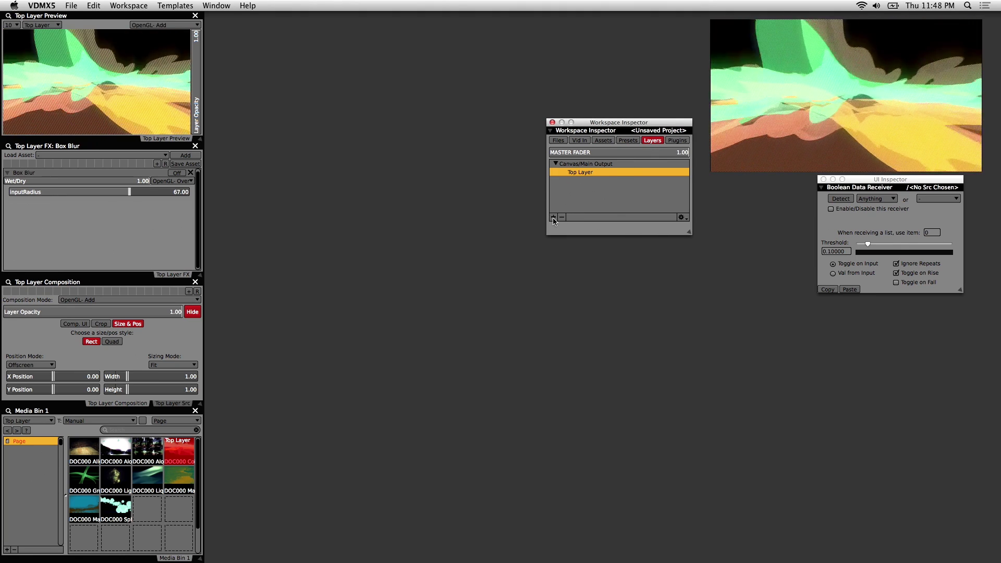
{"action": "double_click", "coordinate": [583, 181]}
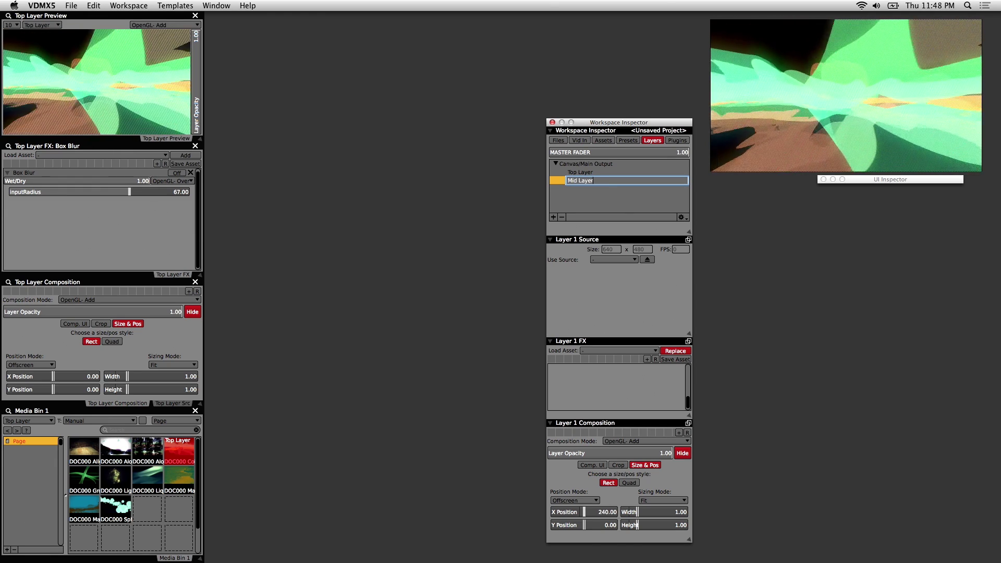
{"action": "key", "text": "Return"}
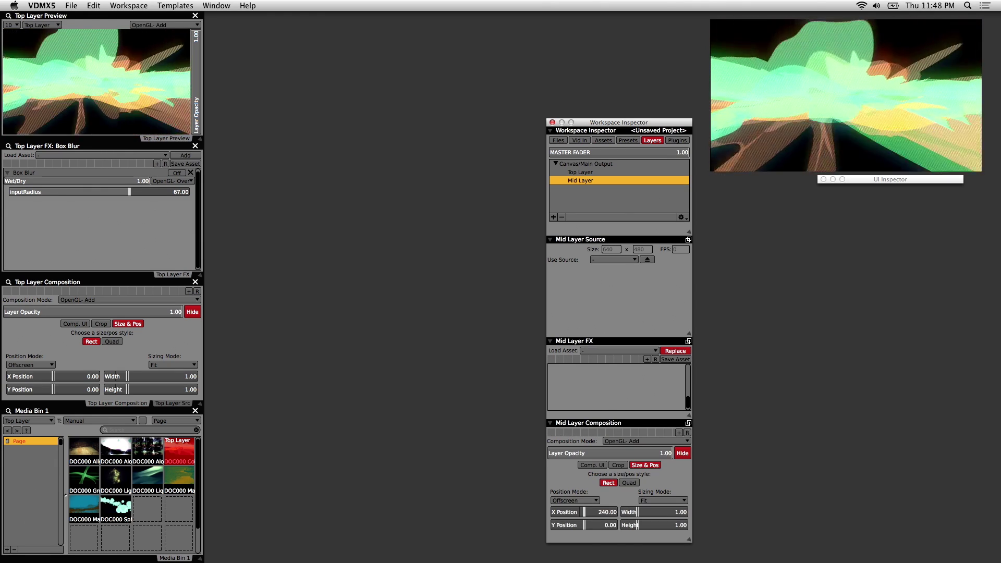
Add a Preview plugin and name it 'Mid Layer Preview'
{"action": "left_click", "coordinate": [678, 140]}
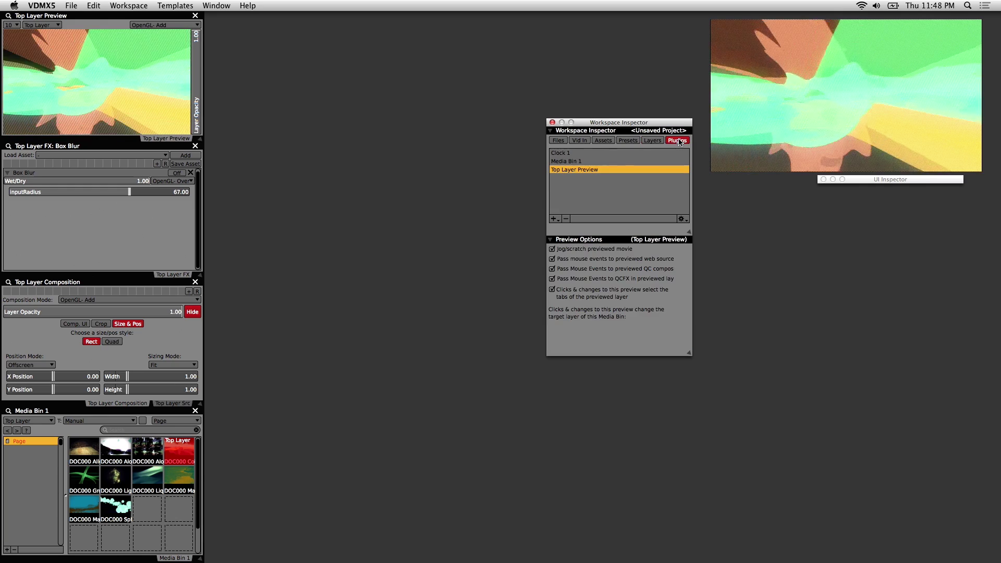
{"action": "left_click", "coordinate": [559, 216]}
{"action": "left_click", "coordinate": [595, 300]}
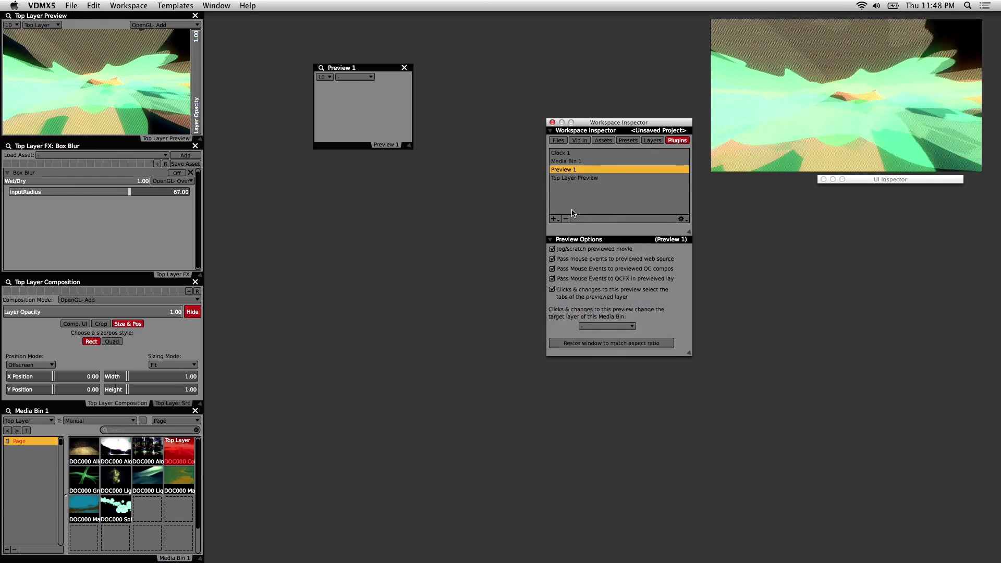
{"action": "double_click", "coordinate": [571, 171]}
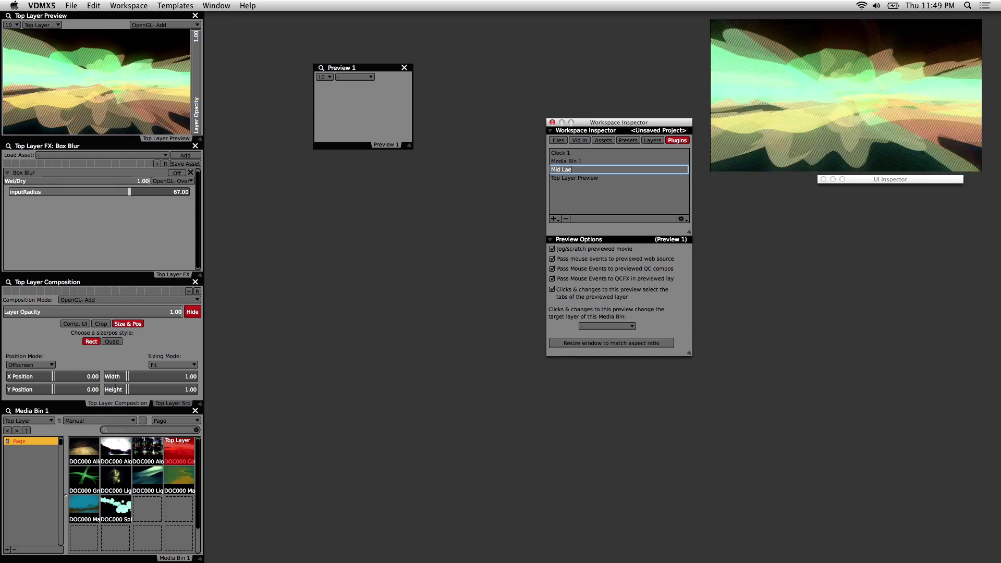
{"action": "type", "text": "Mid Layer Preview"}
{"action": "key", "text": "Return"}
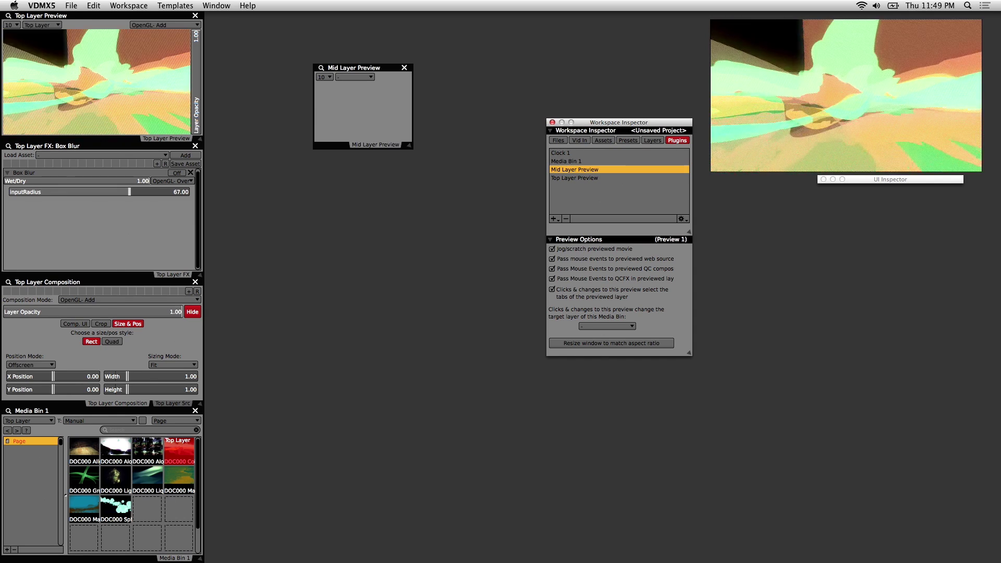
Set Mid Layer Preview's source to Mid Layer and dock it in the top row beside Top Layer Preview
{"action": "left_click", "coordinate": [365, 77]}
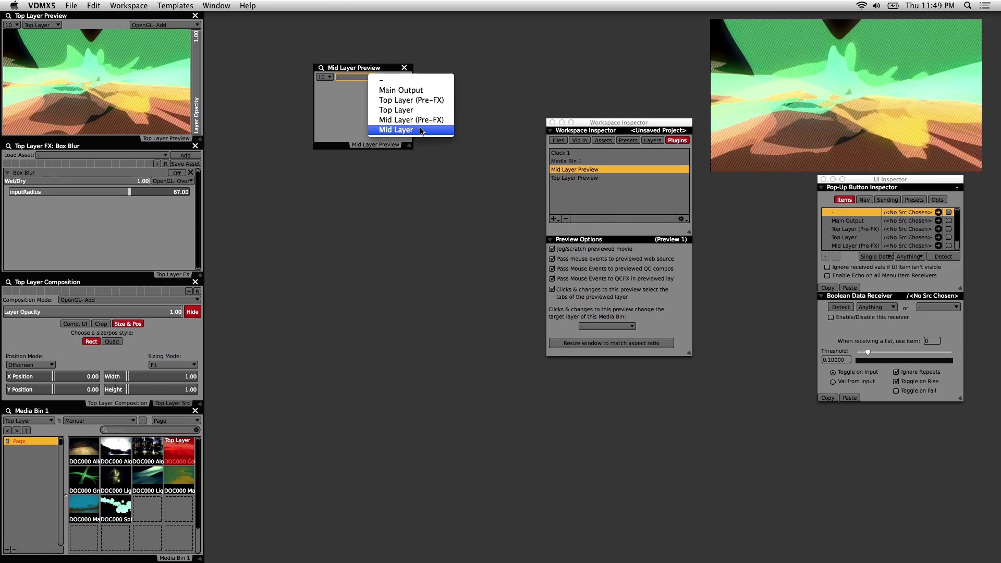
{"action": "left_click", "coordinate": [422, 131]}
{"action": "left_click", "coordinate": [652, 140]}
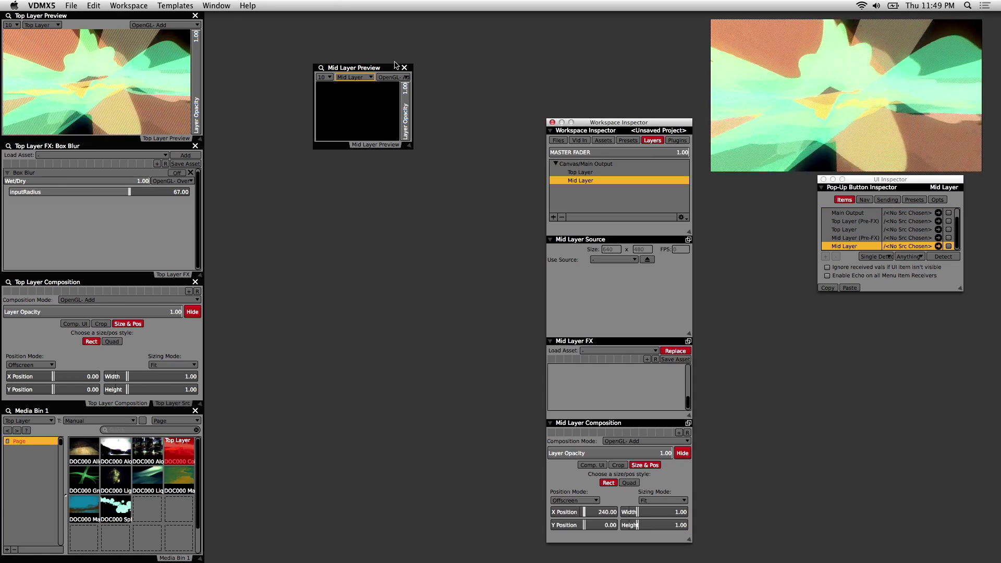
{"action": "left_click_drag", "start_coordinate": [374, 69], "coordinate": [103, 12]}
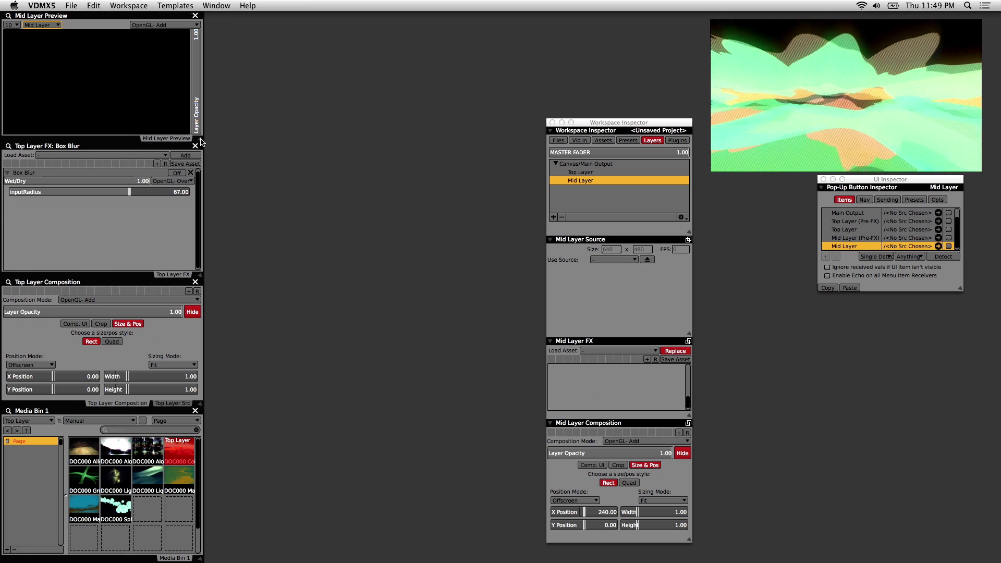
{"action": "left_click_drag", "start_coordinate": [80, 18], "coordinate": [285, 17]}
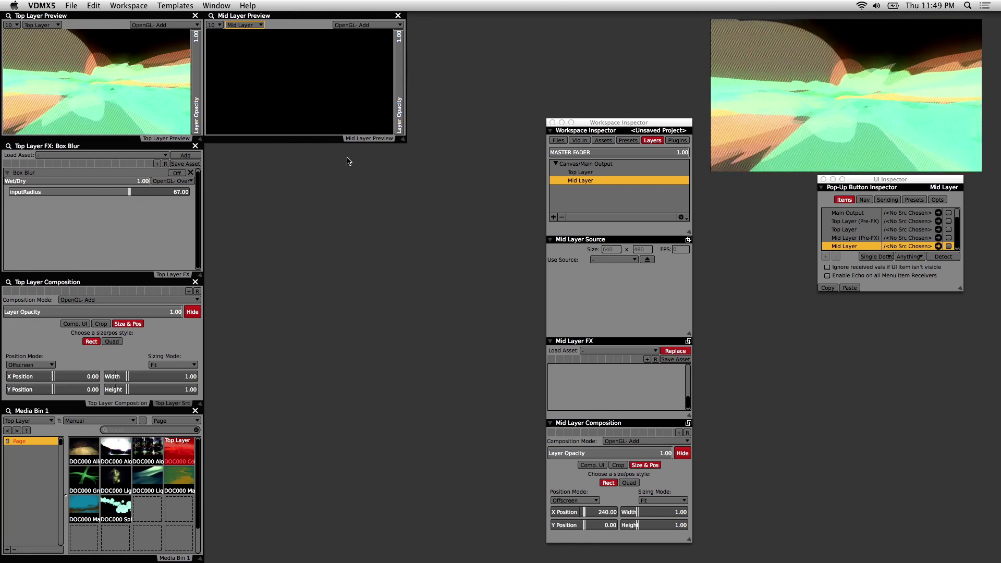
Detach Mid Layer FX into its own window, enlarged beside Top Layer FX
{"action": "left_click", "coordinate": [689, 342]}
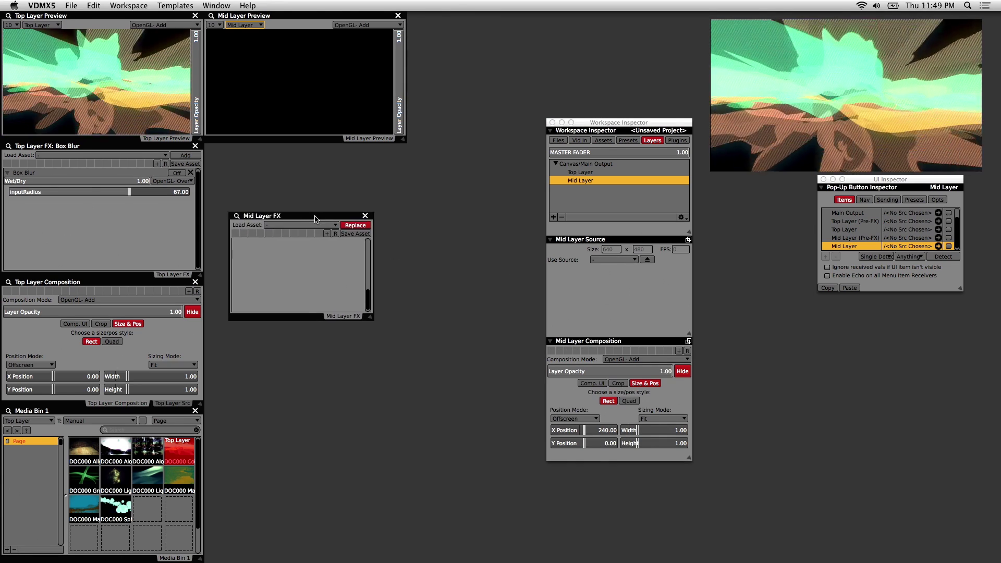
{"action": "left_click_drag", "start_coordinate": [316, 216], "coordinate": [290, 151]}
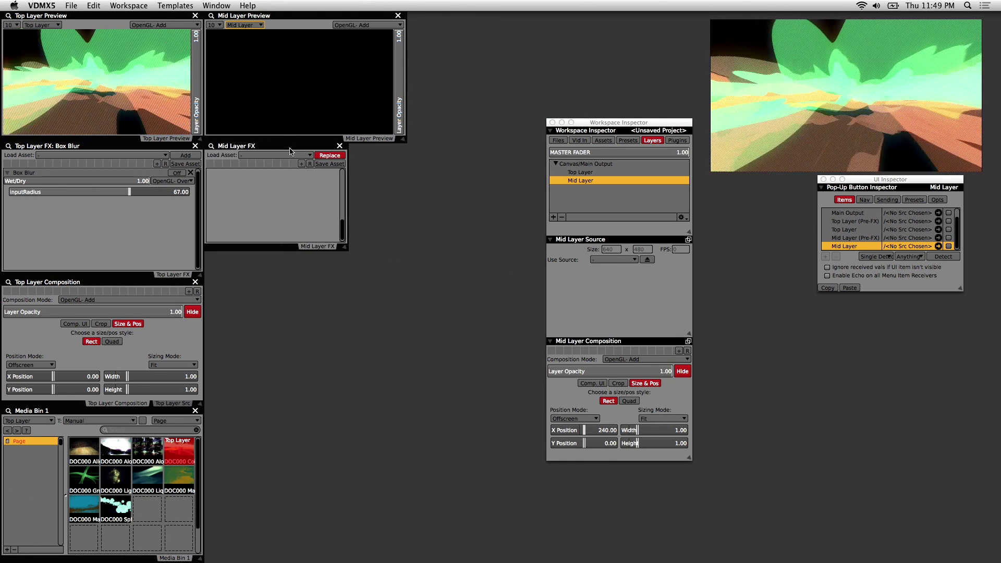
{"action": "left_click_drag", "start_coordinate": [345, 251], "coordinate": [405, 279]}
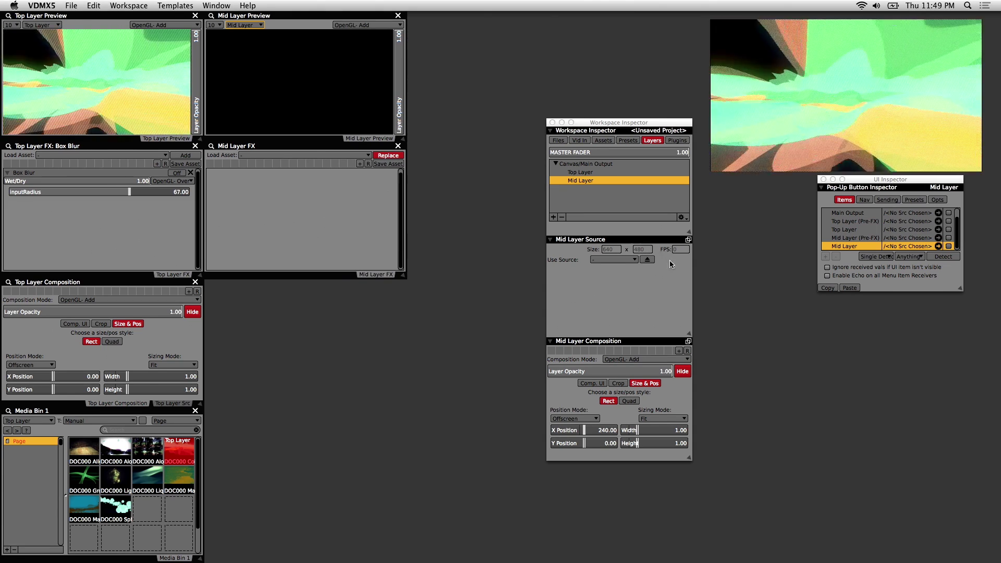
Detach Mid Layer Composition and Source below Mid Layer FX, docked together as tabs
{"action": "left_click", "coordinate": [689, 341]}
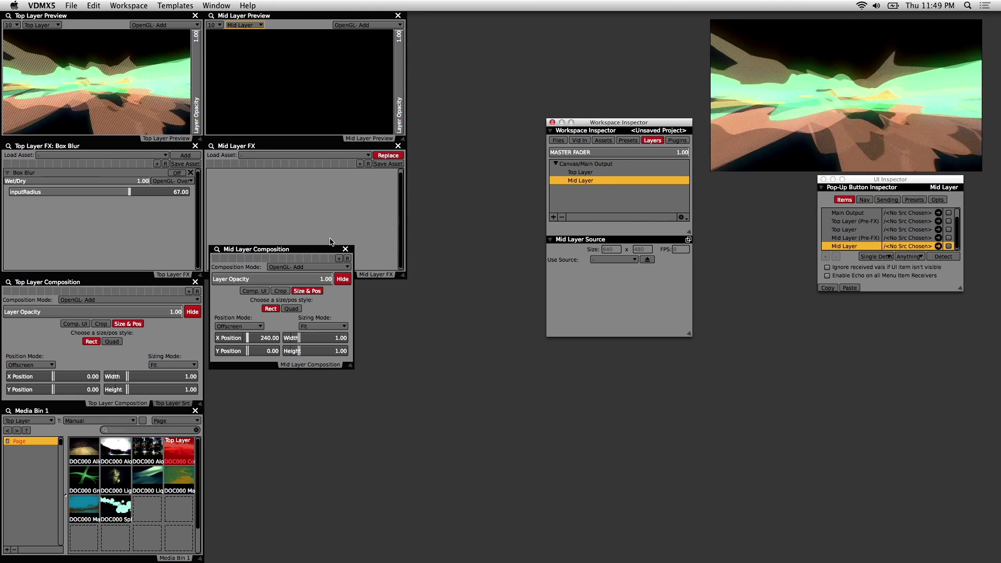
{"action": "left_click_drag", "start_coordinate": [283, 255], "coordinate": [279, 286]}
{"action": "left_click_drag", "start_coordinate": [343, 401], "coordinate": [404, 408]}
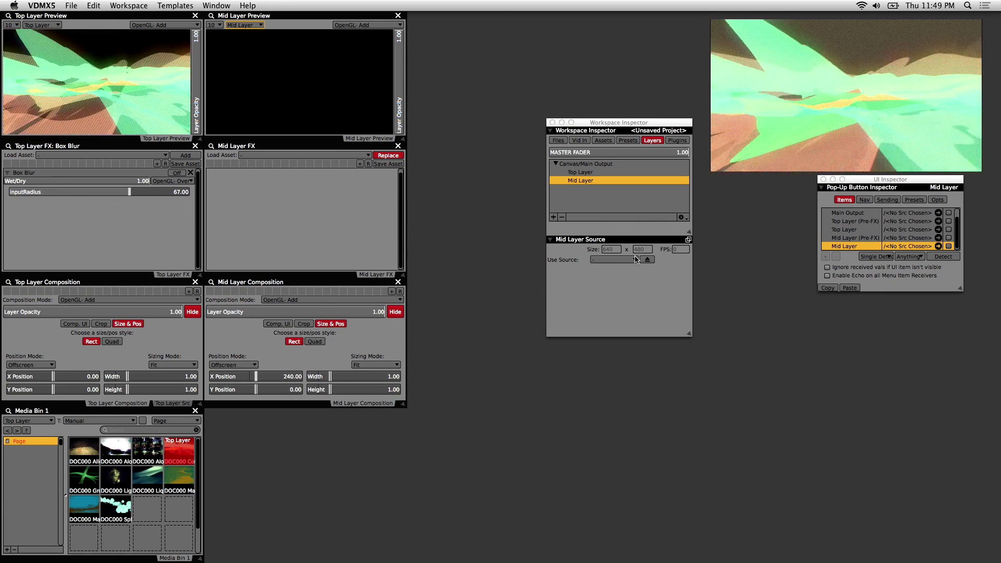
{"action": "left_click", "coordinate": [689, 241]}
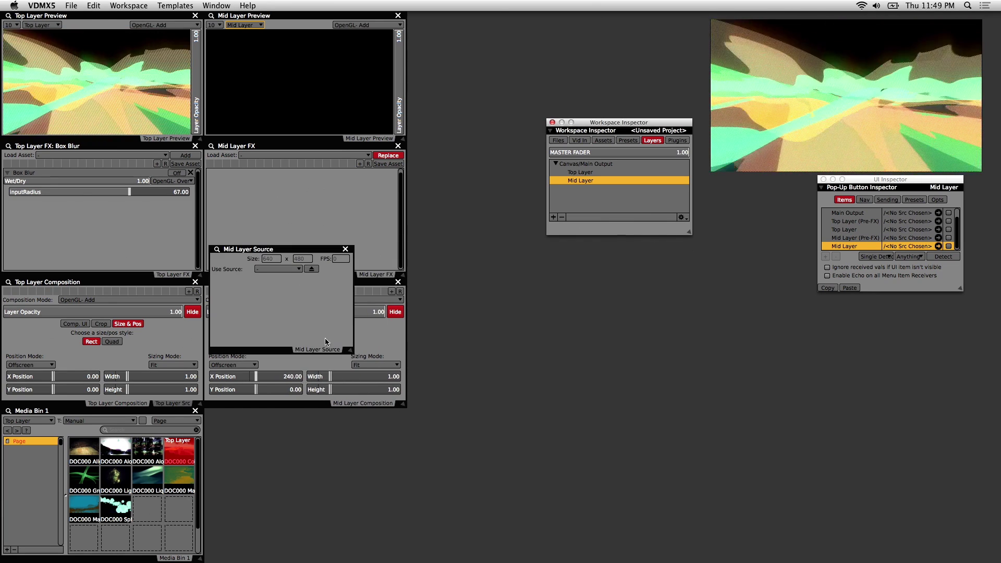
{"action": "left_click_drag", "start_coordinate": [320, 310], "coordinate": [484, 341]}
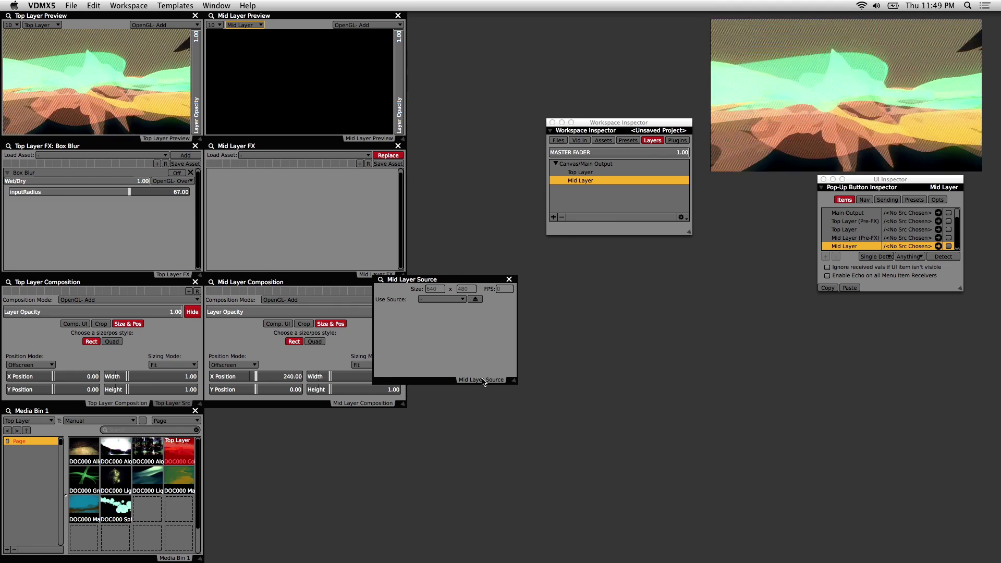
{"action": "left_click_drag", "start_coordinate": [483, 383], "coordinate": [395, 409]}
{"action": "left_click", "coordinate": [320, 404]}
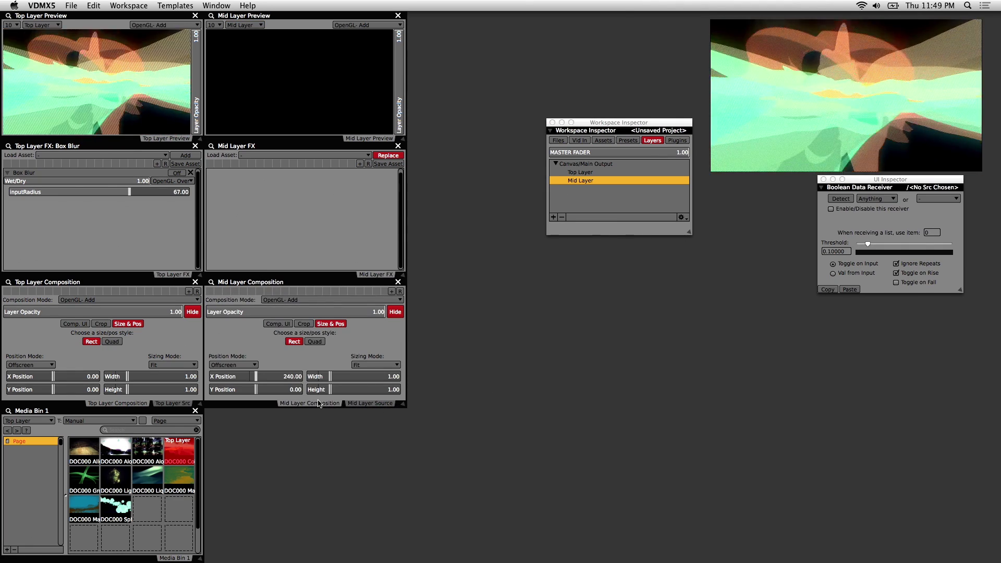
{"action": "left_click", "coordinate": [641, 200]}
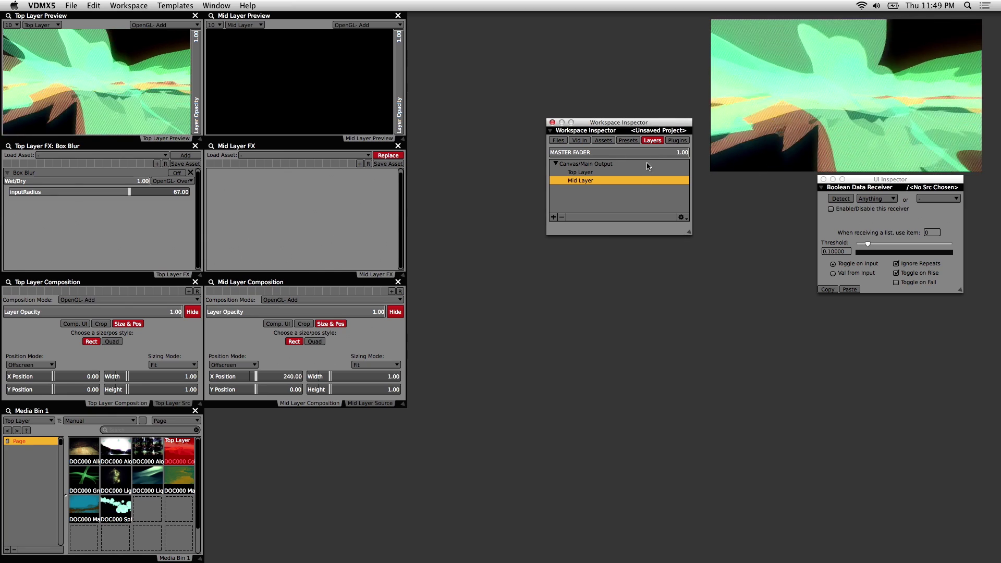
Add a new layer below Mid Layer and name it 'BG Layer'
{"action": "left_click", "coordinate": [554, 218]}
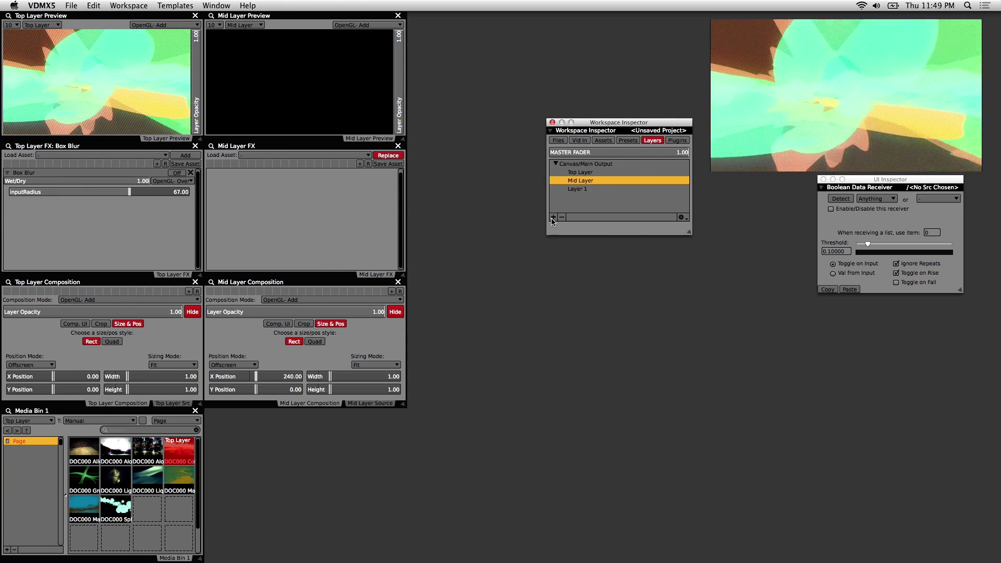
{"action": "left_click", "coordinate": [585, 189]}
{"action": "left_click", "coordinate": [587, 190]}
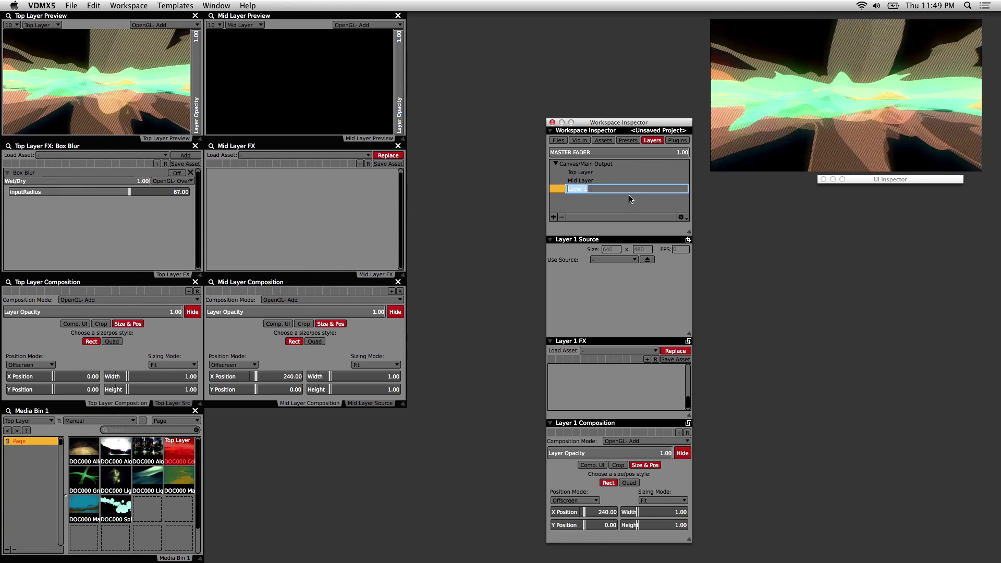
{"action": "type", "text": "BG La"}
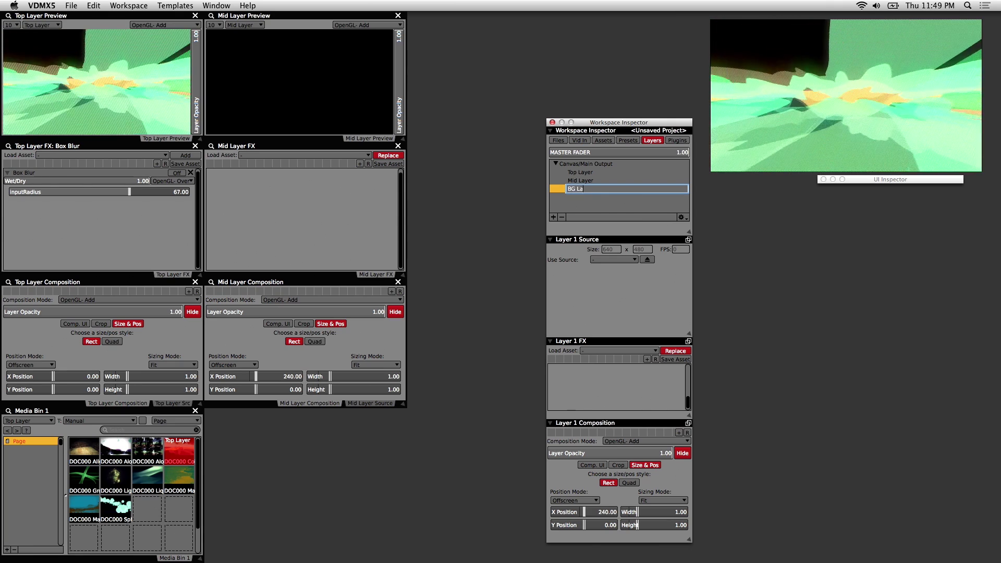
{"action": "type", "text": "yer"}
{"action": "key", "text": "Return"}
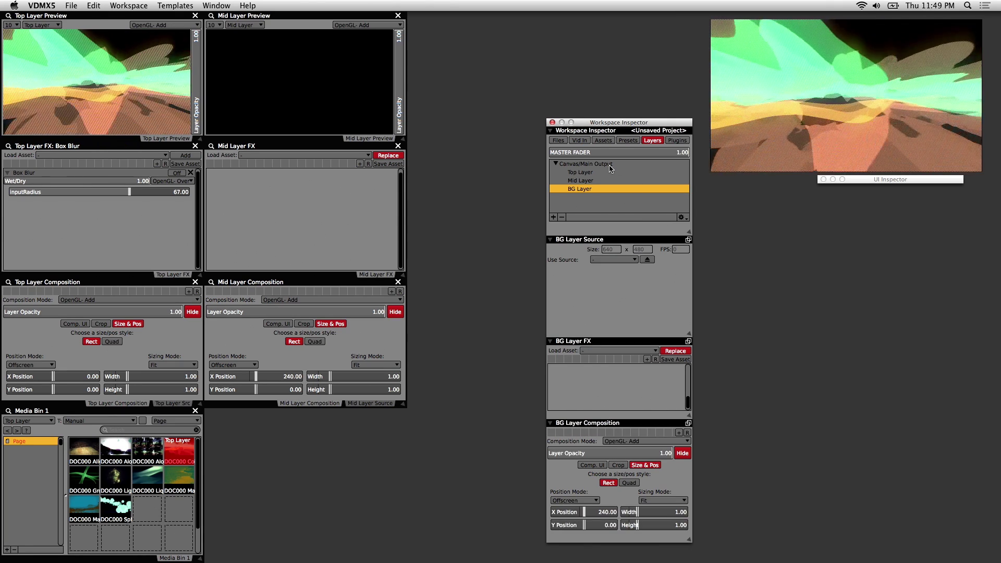
Add another Preview plugin named 'BG Layer Preview'
{"action": "left_click", "coordinate": [678, 141]}
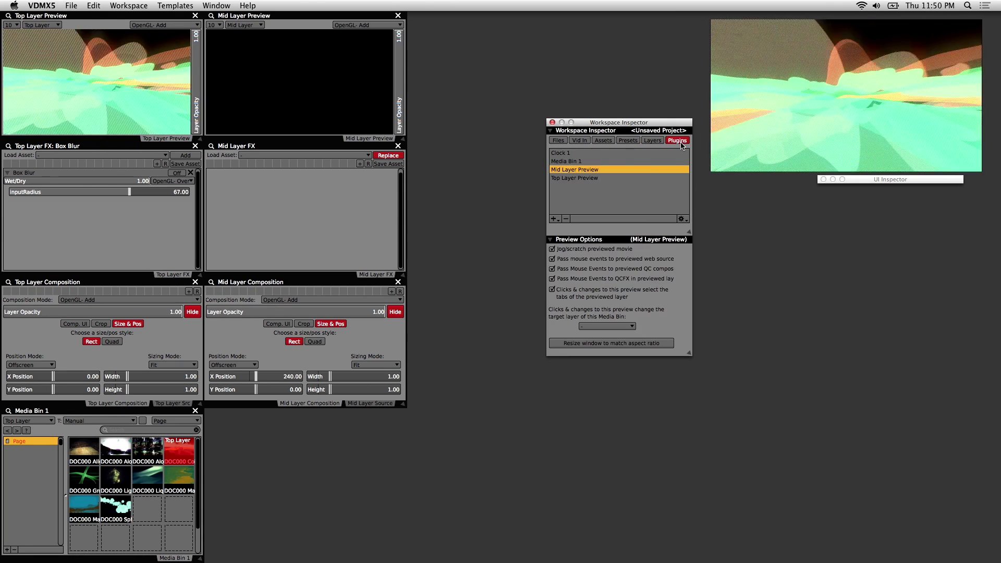
{"action": "left_click", "coordinate": [555, 219]}
{"action": "left_click", "coordinate": [589, 307]}
{"action": "double_click", "coordinate": [570, 179]}
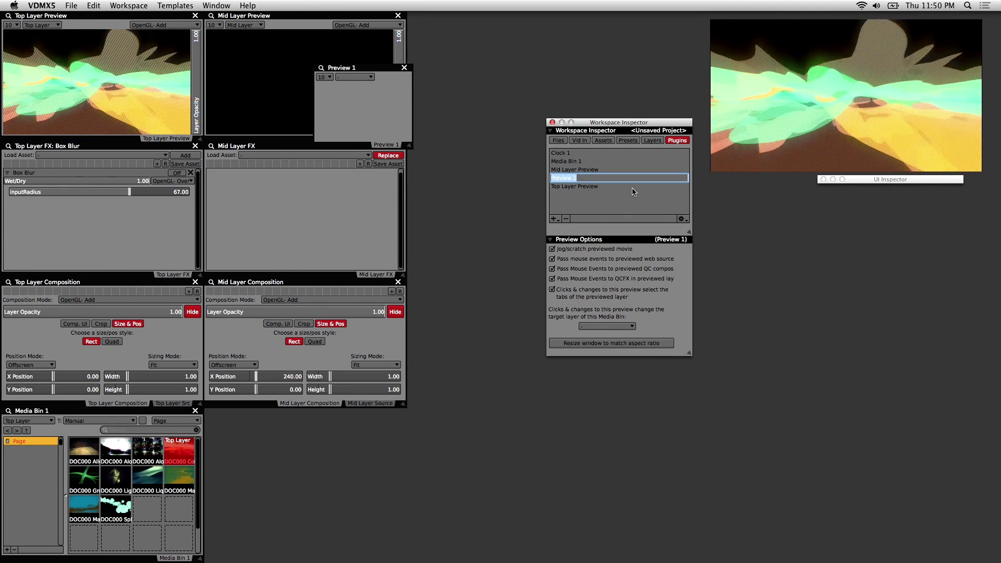
{"action": "type", "text": "BG Layer P"}
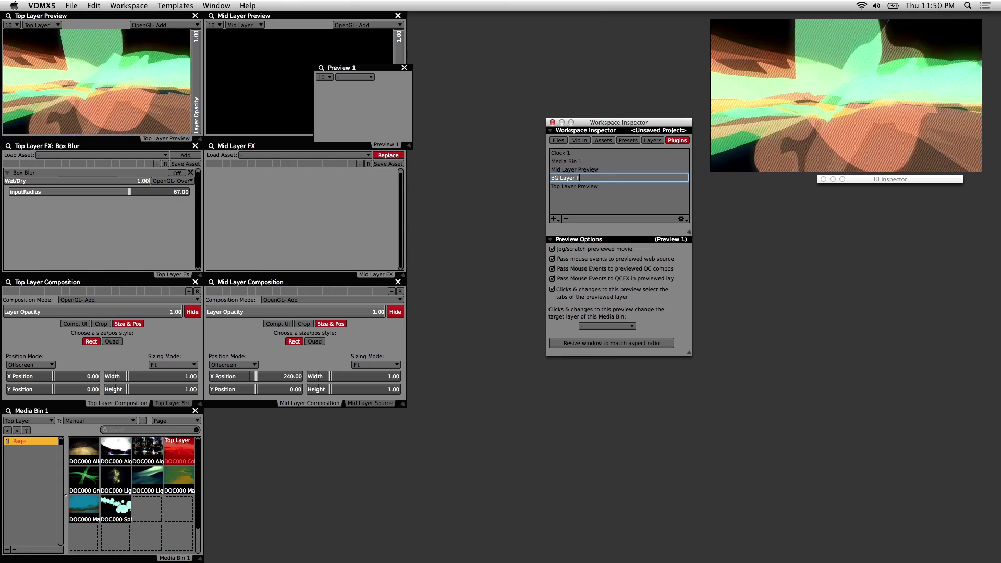
{"action": "type", "text": "review"}
{"action": "key", "text": "Return"}
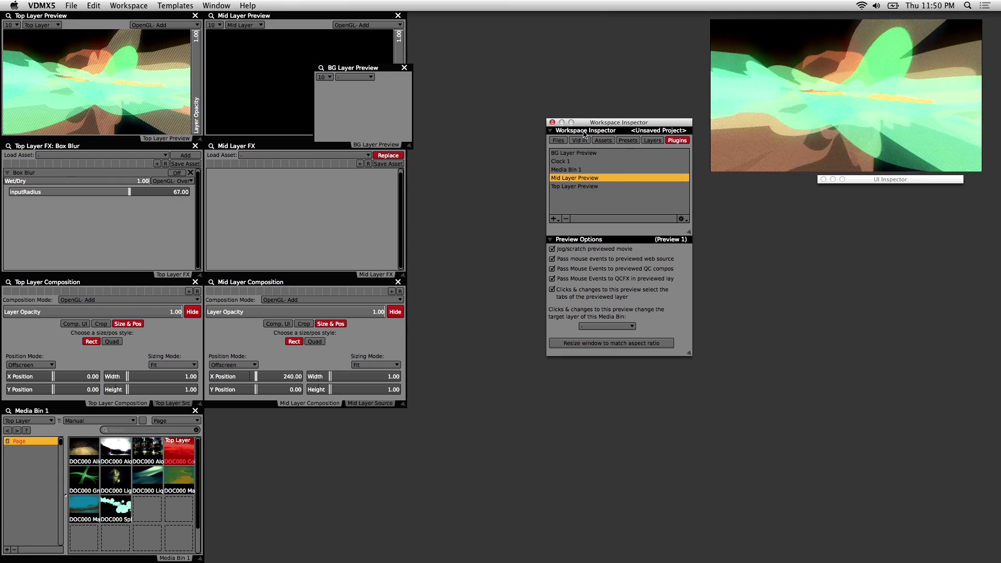
Set BG Layer Preview's source to BG Layer and dock it enlarged beside Mid Layer Preview
{"action": "left_click", "coordinate": [361, 77]}
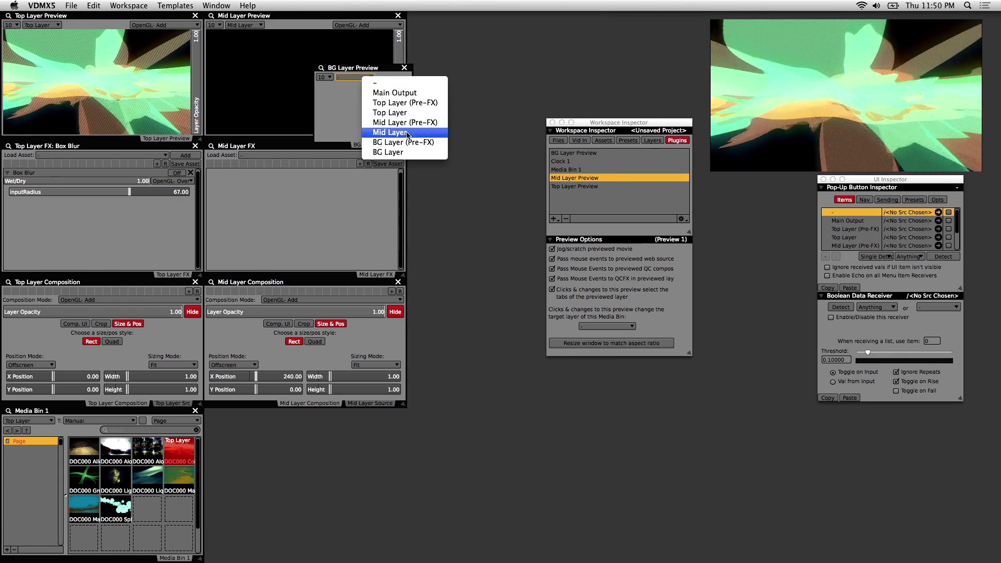
{"action": "left_click", "coordinate": [411, 153]}
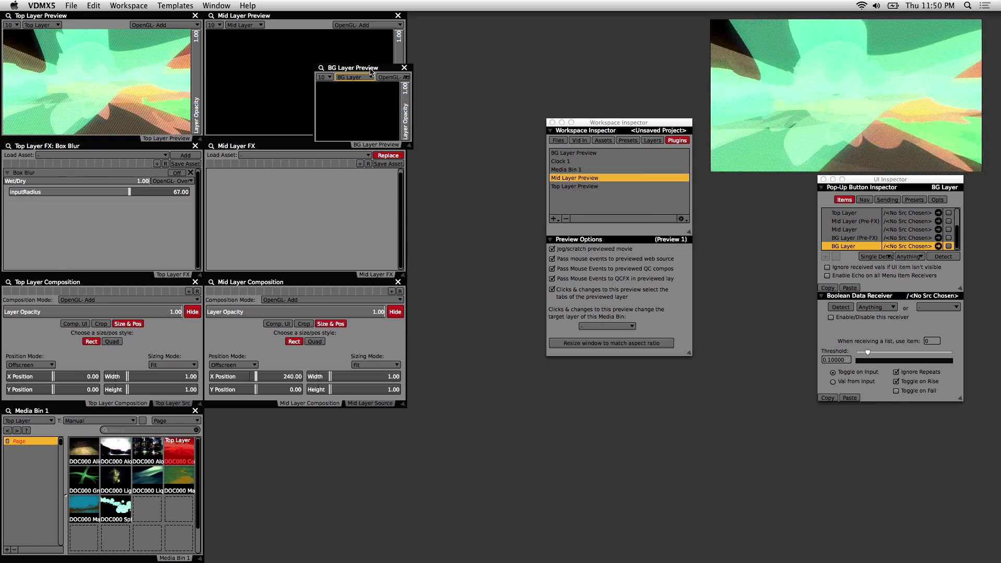
{"action": "left_click_drag", "start_coordinate": [372, 69], "coordinate": [259, 11]}
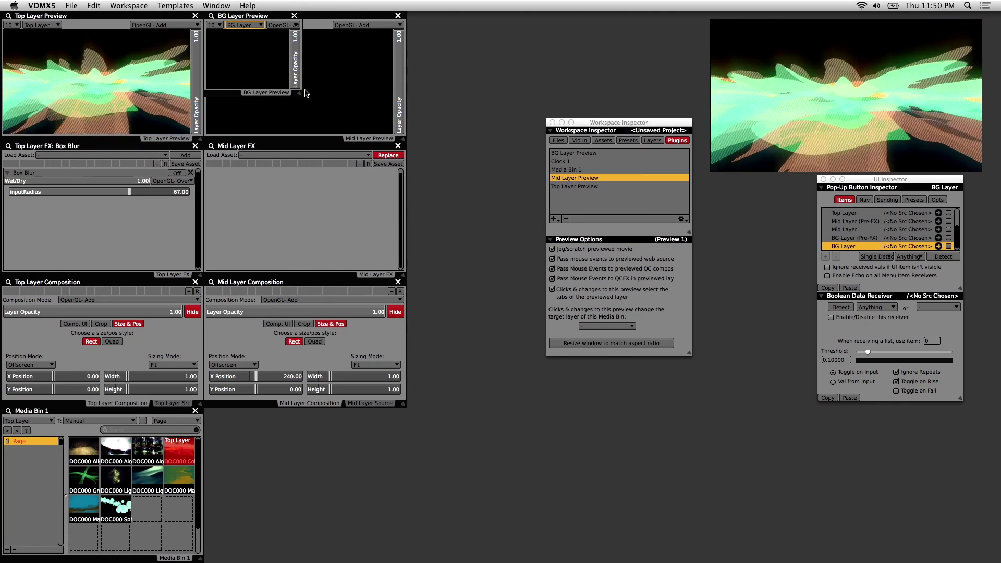
{"action": "left_click_drag", "start_coordinate": [306, 94], "coordinate": [403, 136]}
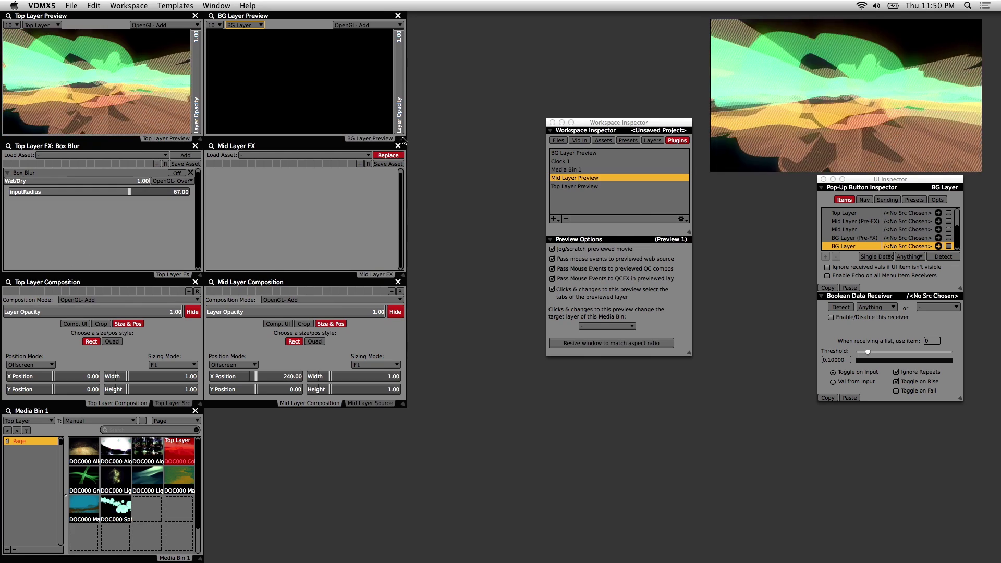
{"action": "left_click_drag", "start_coordinate": [298, 21], "coordinate": [502, 21]}
Detach BG Layer FX into its own window, sized to fill the third column
{"action": "left_click", "coordinate": [652, 140]}
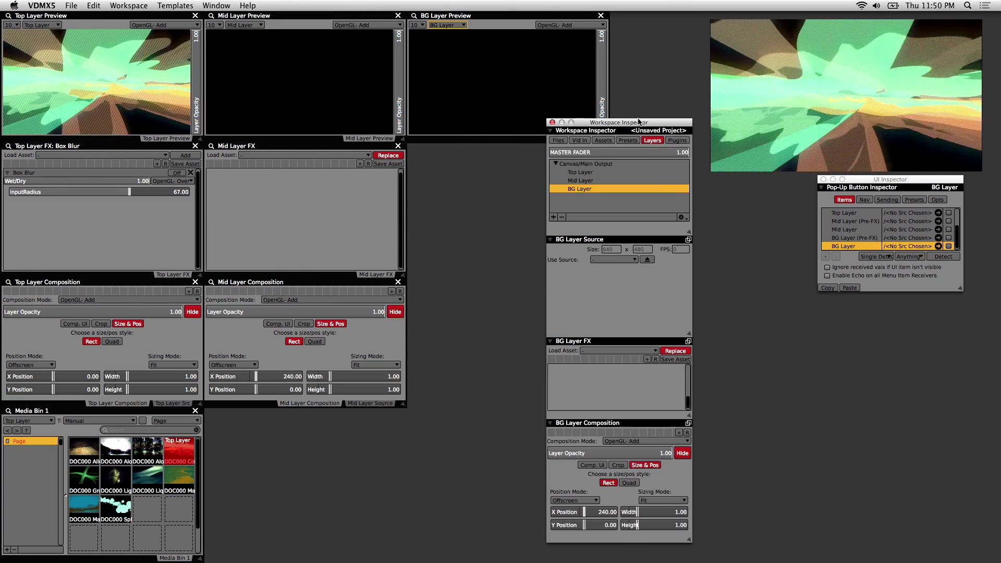
{"action": "left_click_drag", "start_coordinate": [649, 125], "coordinate": [719, 126]}
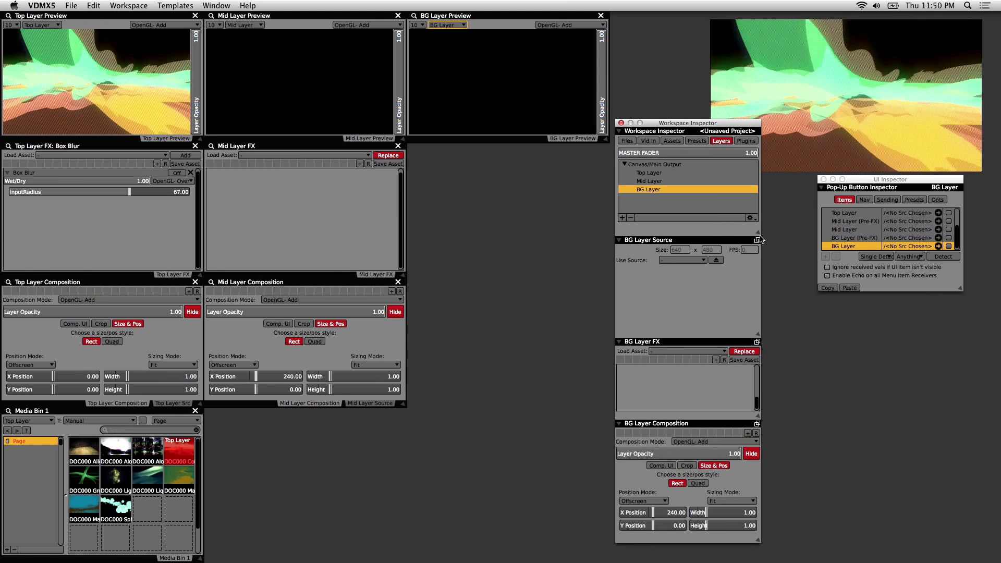
{"action": "left_click_drag", "start_coordinate": [757, 342], "coordinate": [454, 150]}
{"action": "left_click_drag", "start_coordinate": [547, 251], "coordinate": [607, 279]}
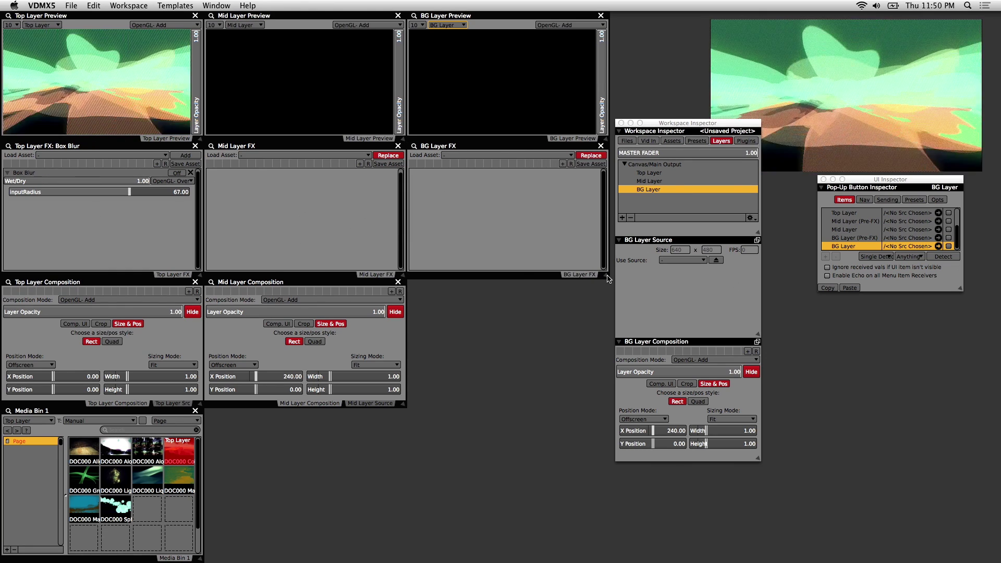
Detach BG Layer Source into the third column and dock BG Layer Composition beside it as a tab
{"action": "left_click", "coordinate": [758, 240]}
{"action": "left_click_drag", "start_coordinate": [272, 251], "coordinate": [470, 284]}
{"action": "left_click_drag", "start_coordinate": [548, 385], "coordinate": [608, 407]}
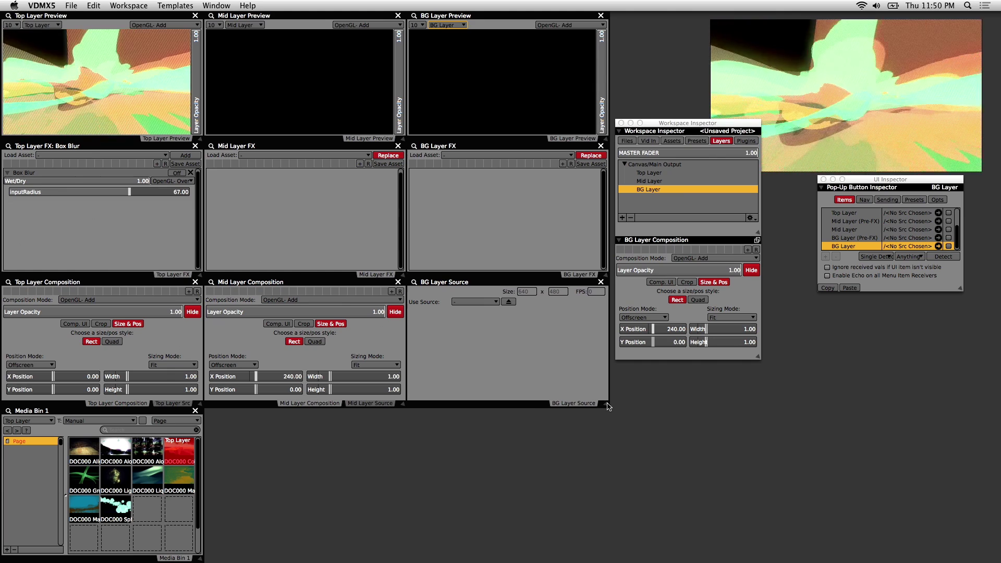
{"action": "left_click", "coordinate": [758, 240]}
{"action": "left_click_drag", "start_coordinate": [265, 249], "coordinate": [351, 333]}
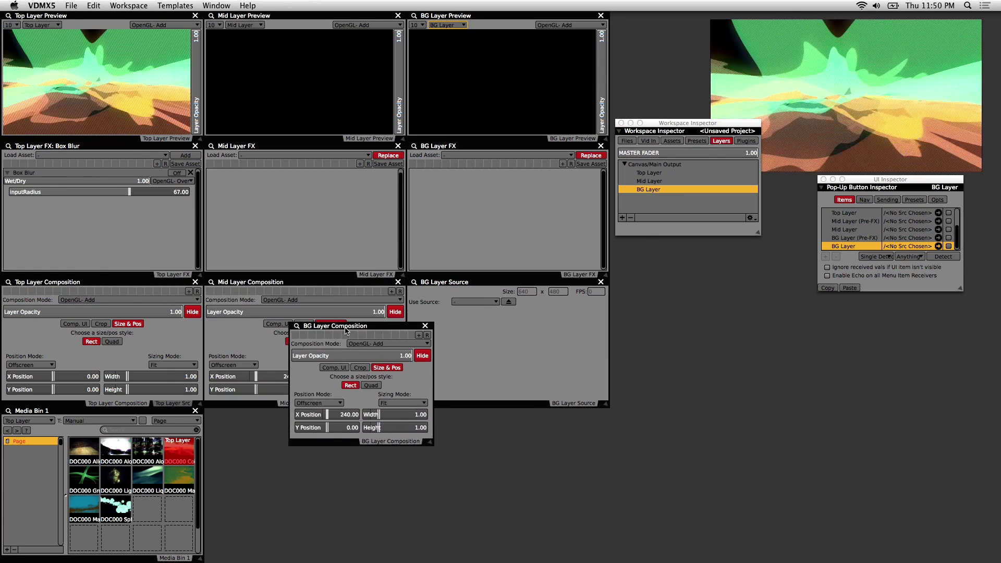
{"action": "left_click_drag", "start_coordinate": [400, 447], "coordinate": [538, 408]}
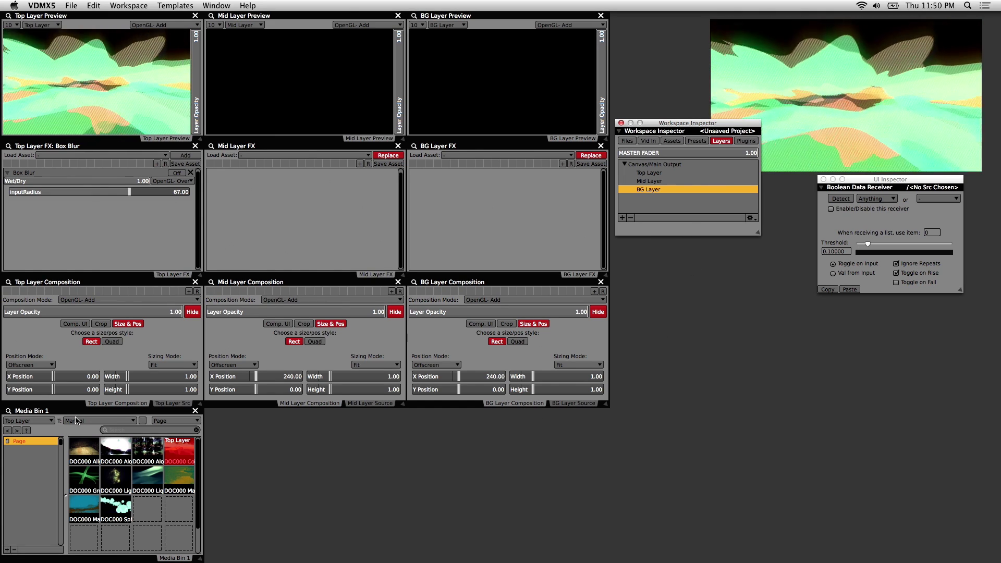
Rename Media Bin 1 to 'Top Layer Media Bin'
{"action": "left_click", "coordinate": [747, 141]}
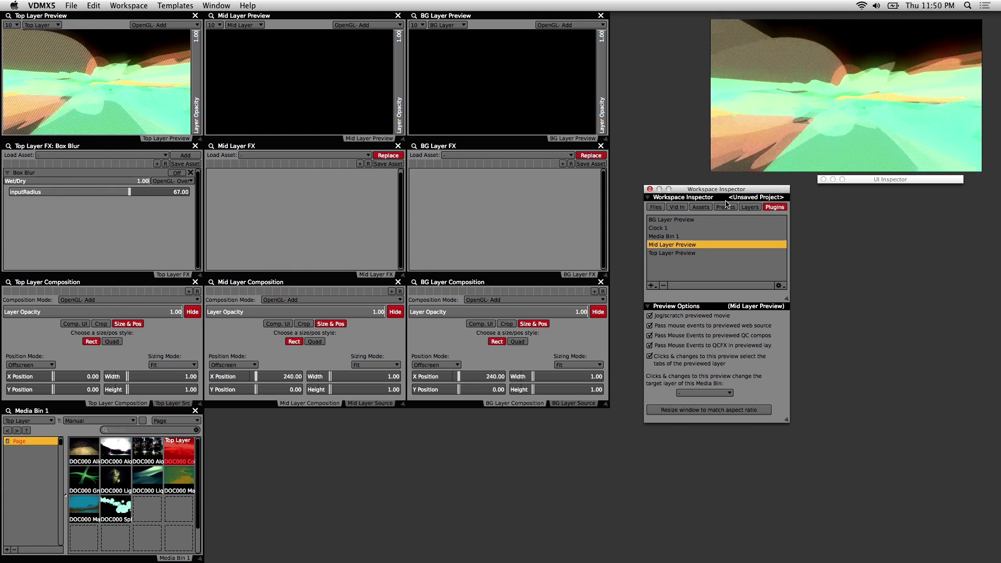
{"action": "left_click", "coordinate": [724, 237]}
{"action": "left_click", "coordinate": [723, 235]}
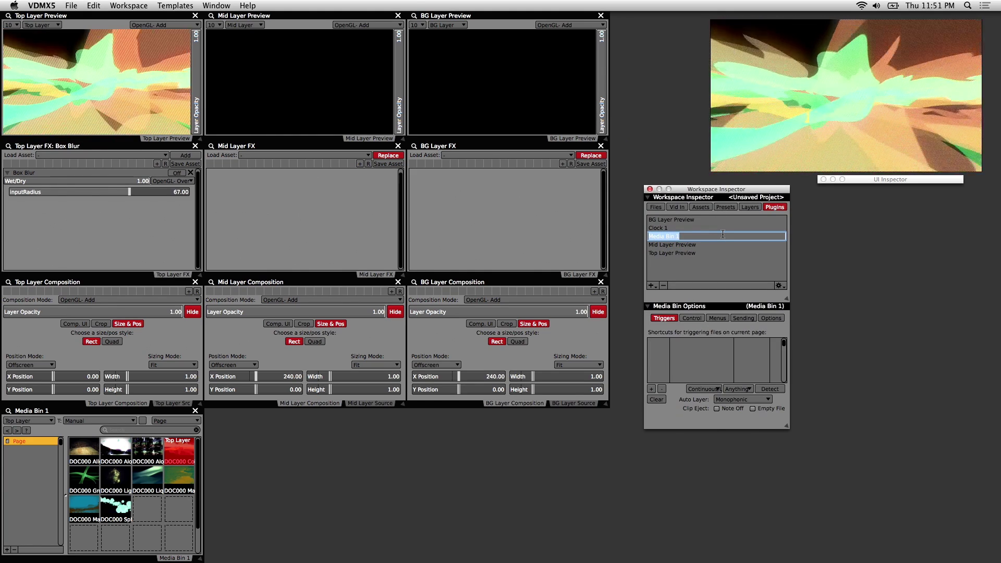
{"action": "type", "text": "Top Layer"}
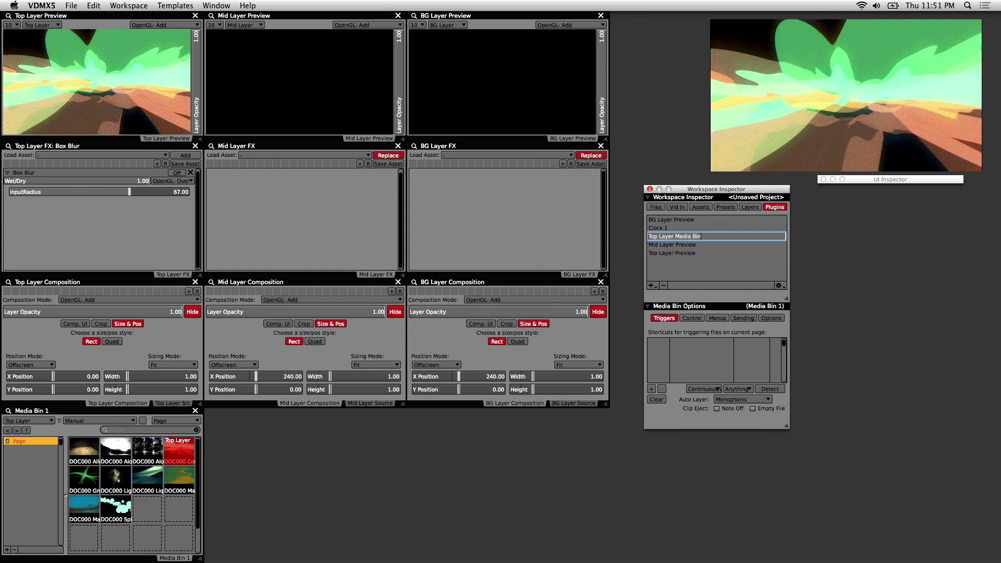
{"action": "type", "text": " Media Bin"}
{"action": "key", "text": "Return"}
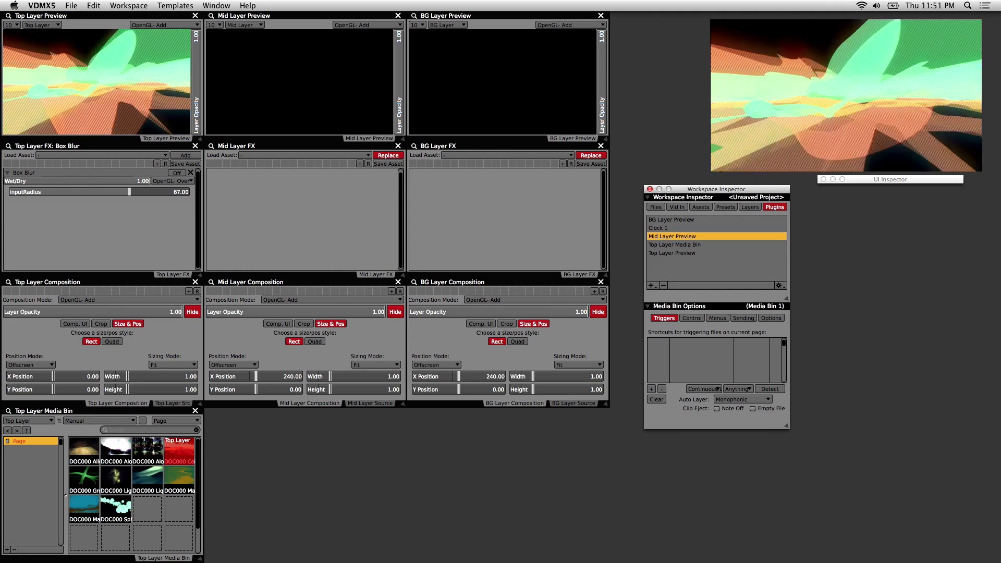
Add a Media Bin named 'Mid Layer Media Bin', docked and narrowed beside the Top bin
{"action": "left_click", "coordinate": [657, 287]}
{"action": "left_click", "coordinate": [678, 352]}
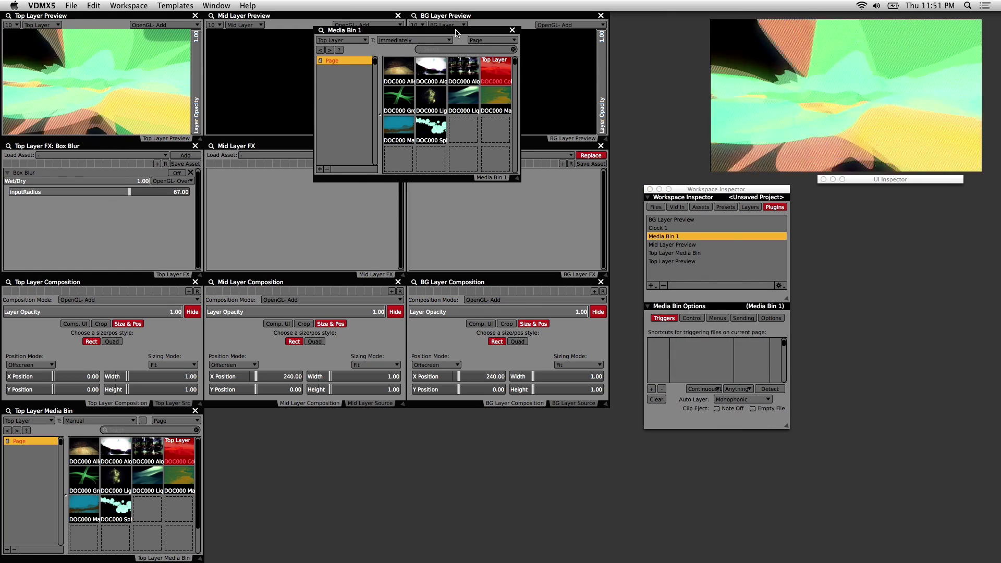
{"action": "left_click_drag", "start_coordinate": [456, 33], "coordinate": [465, 118]}
{"action": "double_click", "coordinate": [677, 238]}
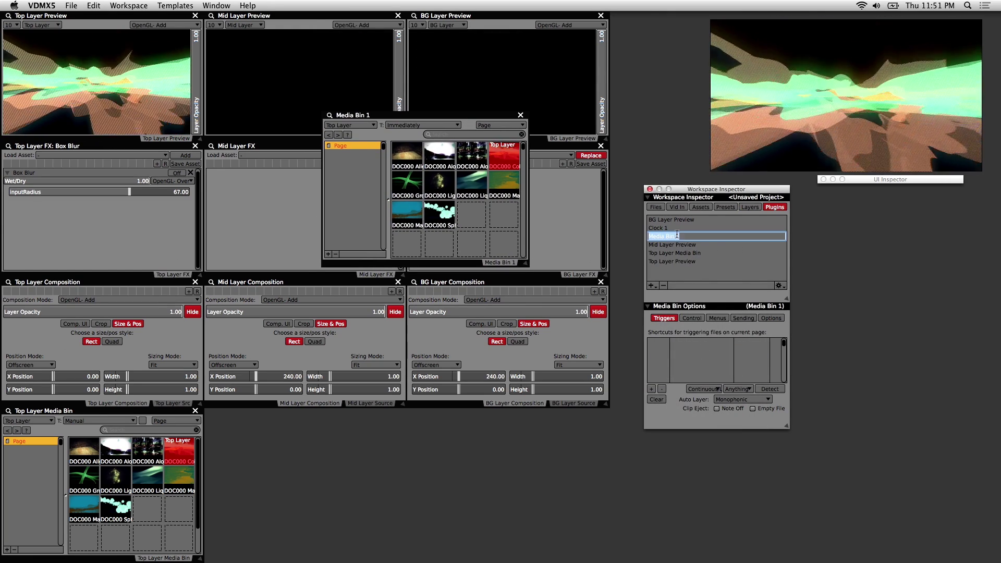
{"action": "type", "text": "Mid Layer"}
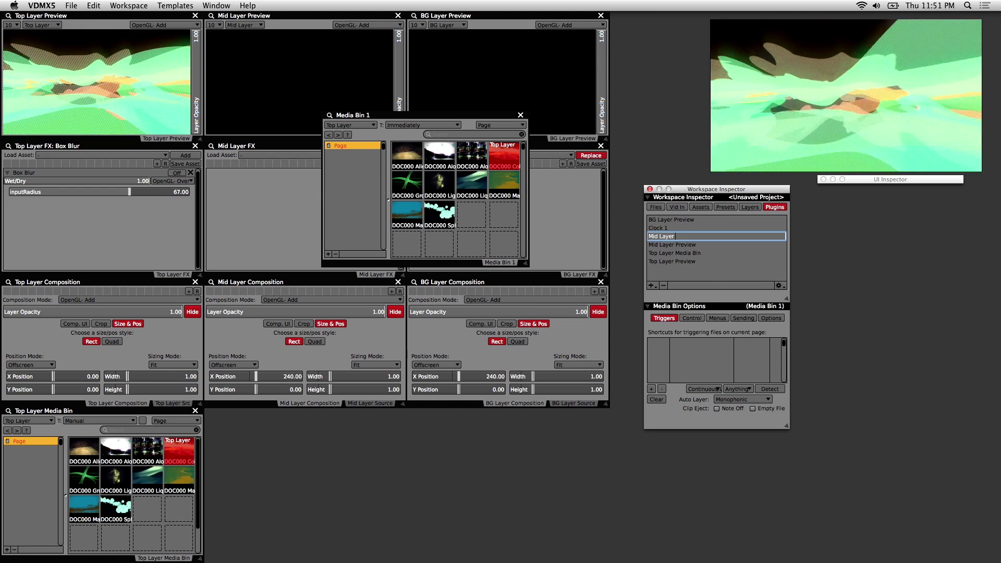
{"action": "type", "text": " Media Bin"}
{"action": "key", "text": "Return"}
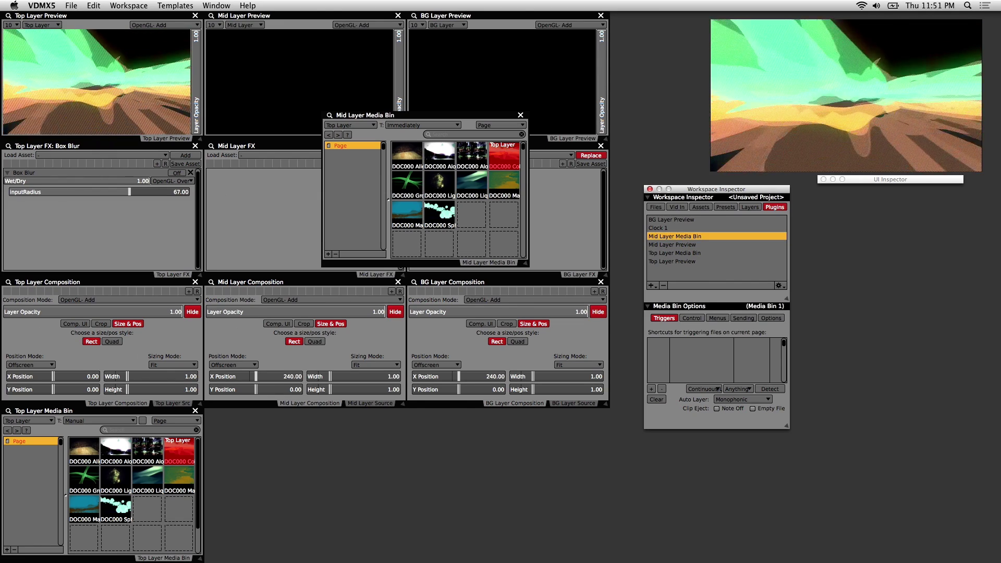
{"action": "left_click_drag", "start_coordinate": [388, 118], "coordinate": [272, 416]}
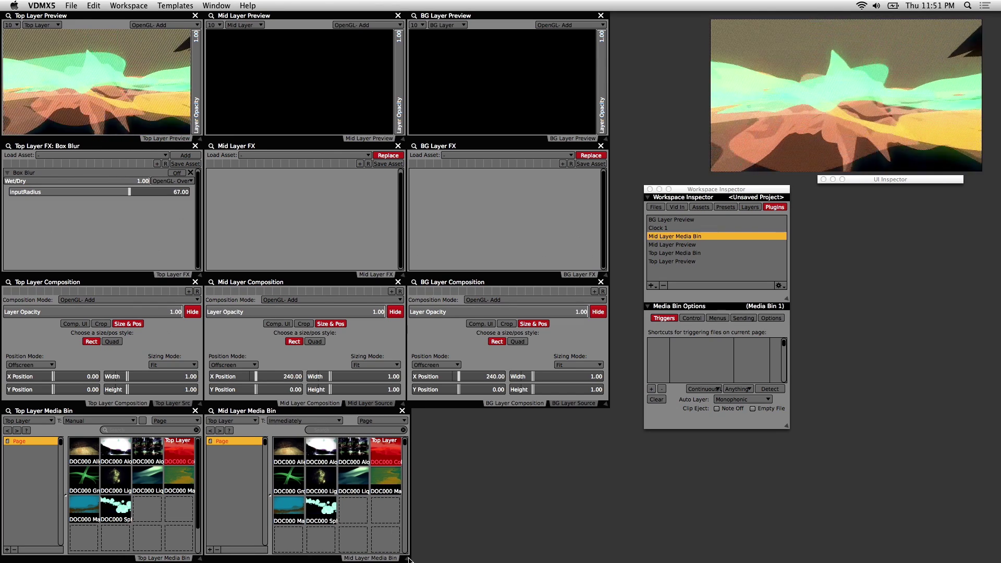
{"action": "left_click_drag", "start_coordinate": [409, 560], "coordinate": [403, 560]}
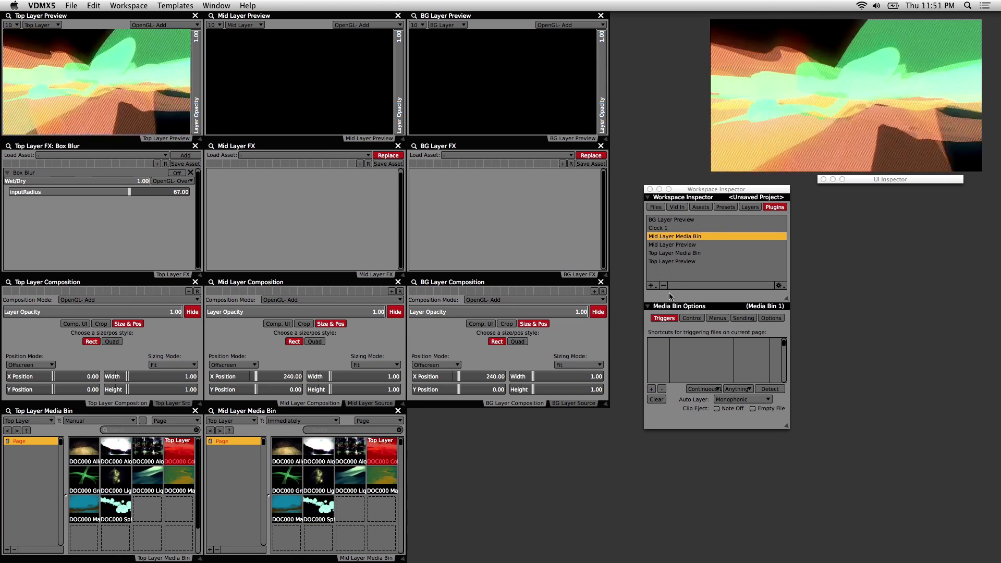
Add a third Media Bin named 'BG Layer Media Bin', sized into the bottom row beside the Mid bin
{"action": "left_click", "coordinate": [653, 287]}
{"action": "left_click", "coordinate": [708, 352]}
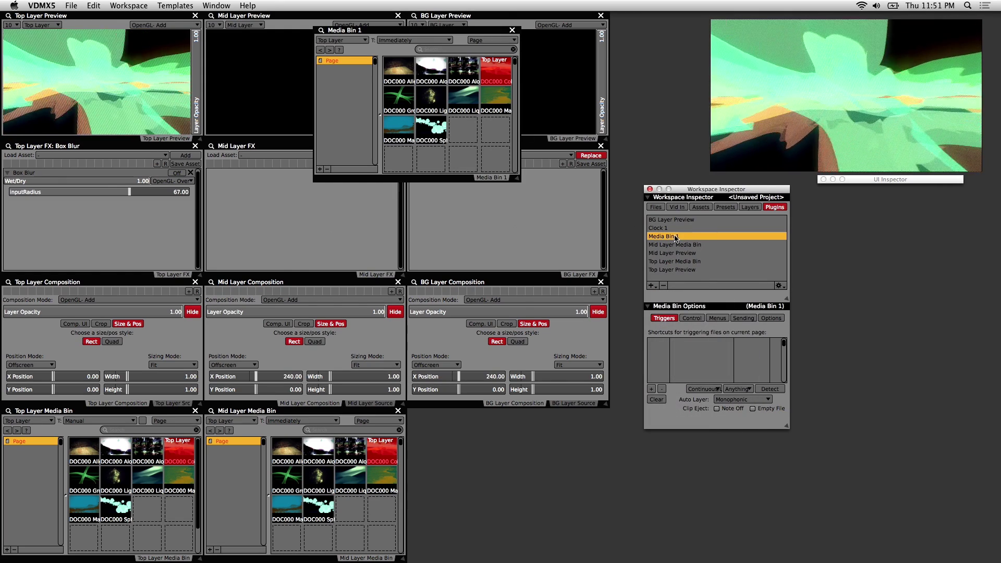
{"action": "double_click", "coordinate": [676, 236]}
{"action": "type", "text": "BG Laye"}
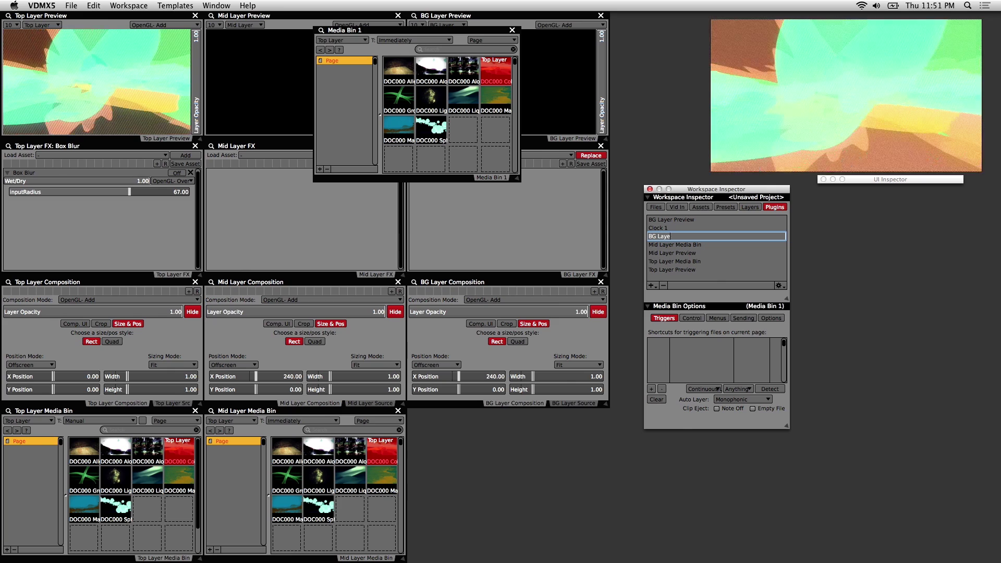
{"action": "type", "text": "r Media Bin"}
{"action": "key", "text": "Return"}
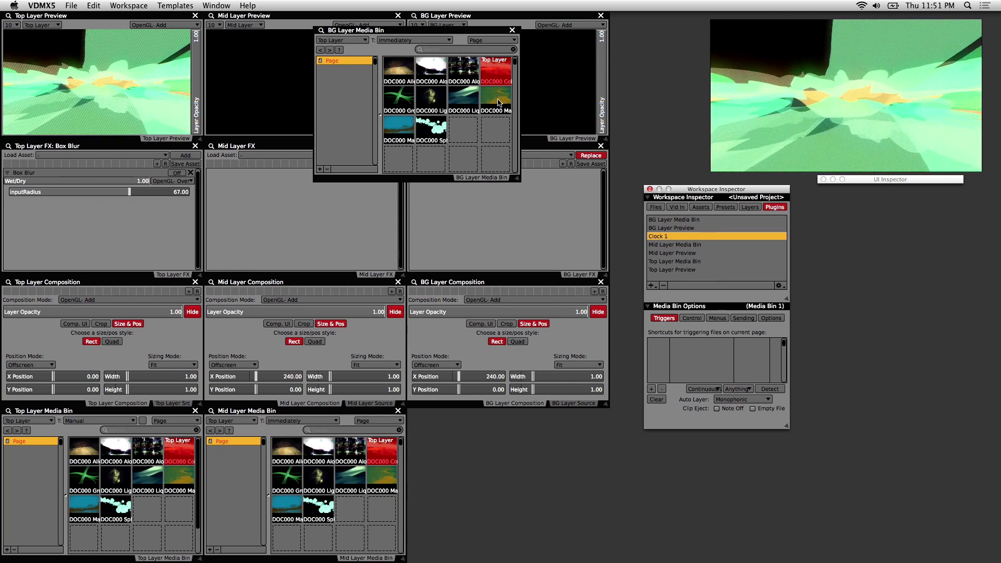
{"action": "left_click_drag", "start_coordinate": [389, 37], "coordinate": [500, 426]}
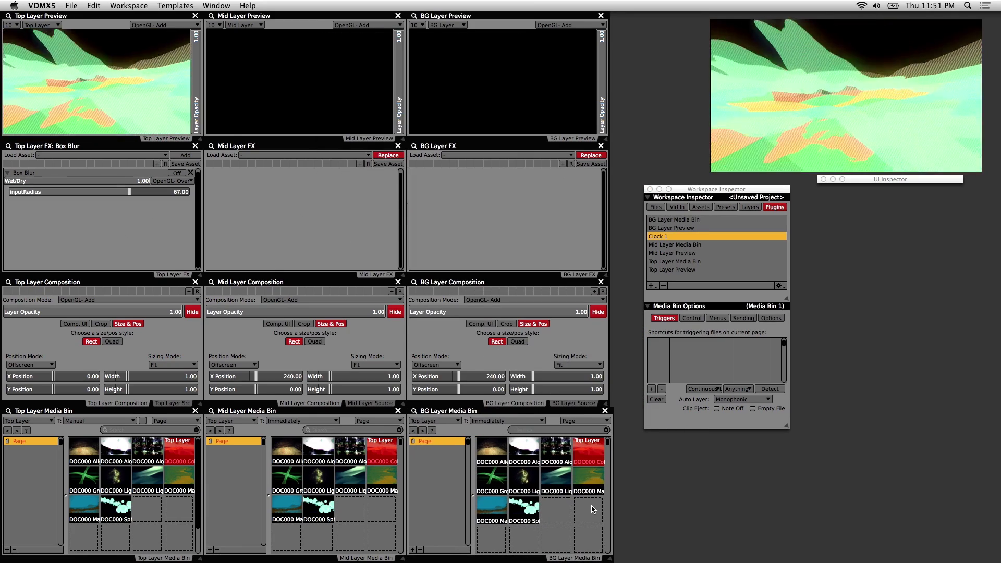
{"action": "left_click_drag", "start_coordinate": [612, 557], "coordinate": [605, 556]}
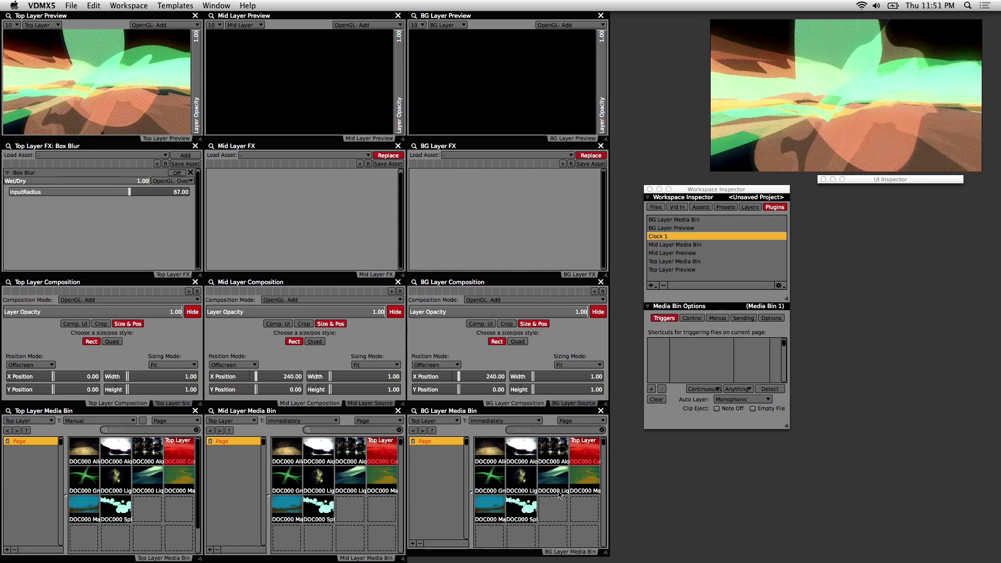
{"action": "left_click_drag", "start_coordinate": [607, 556], "coordinate": [606, 562]}
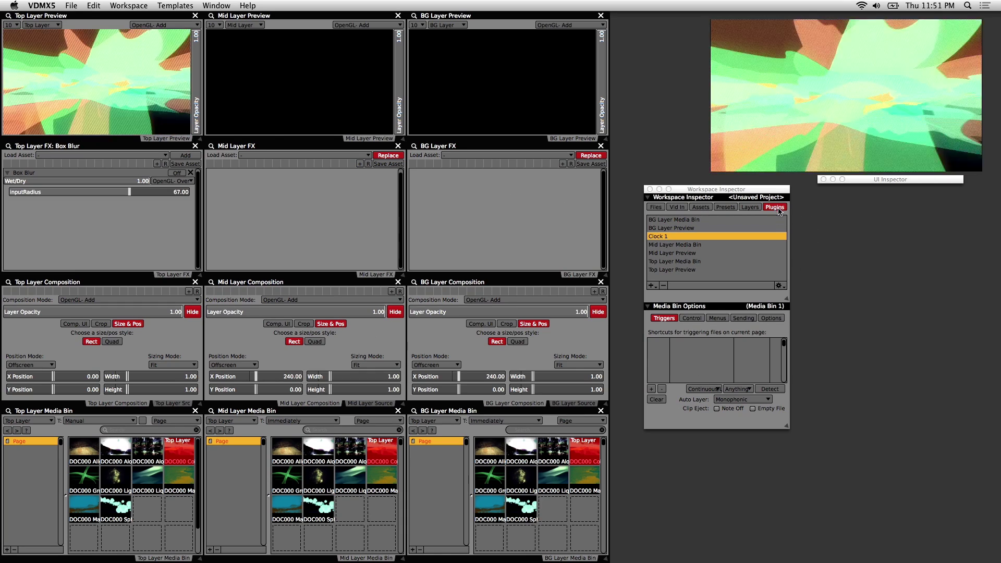
Set Display to Icons Only for the Top, Mid and BG Layer Media Bins
{"action": "left_click", "coordinate": [686, 263]}
{"action": "left_click", "coordinate": [688, 263]}
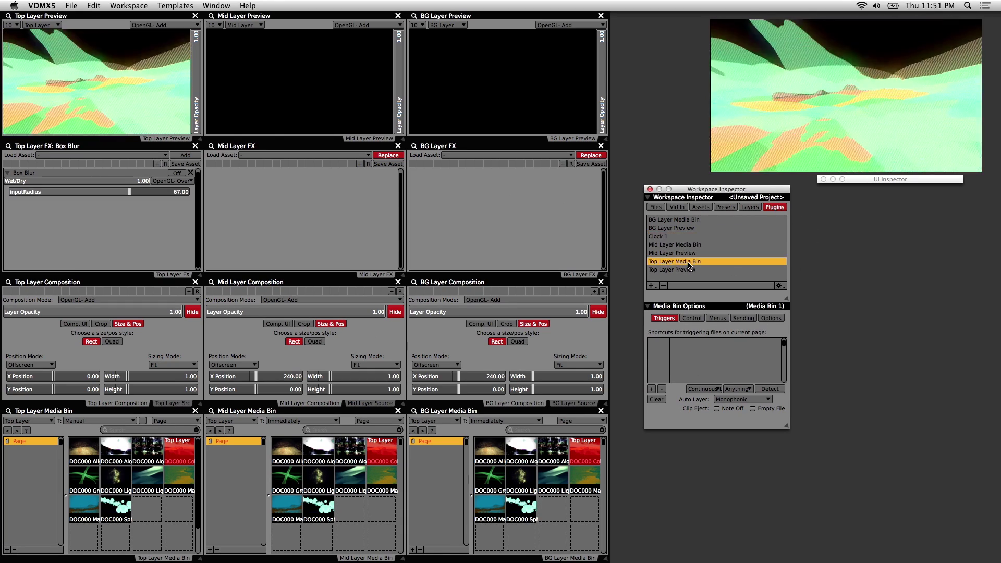
{"action": "left_click", "coordinate": [771, 319]}
{"action": "left_click", "coordinate": [730, 352]}
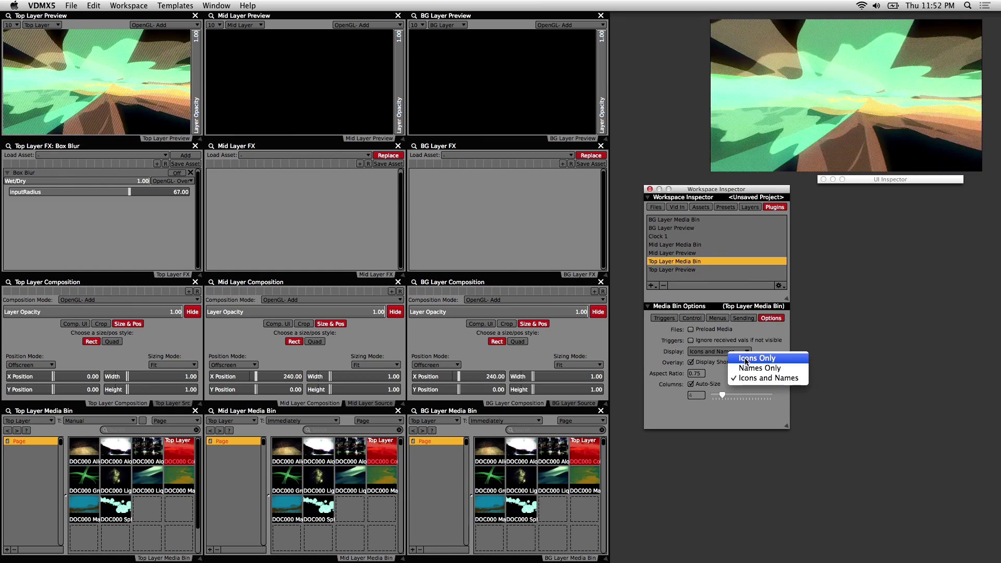
{"action": "left_click", "coordinate": [756, 359]}
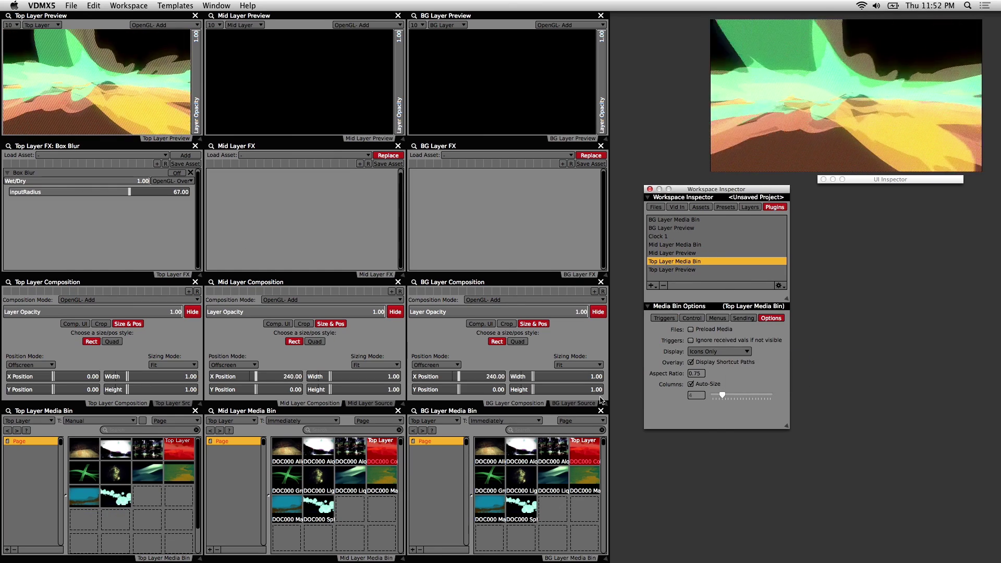
{"action": "left_click", "coordinate": [693, 245]}
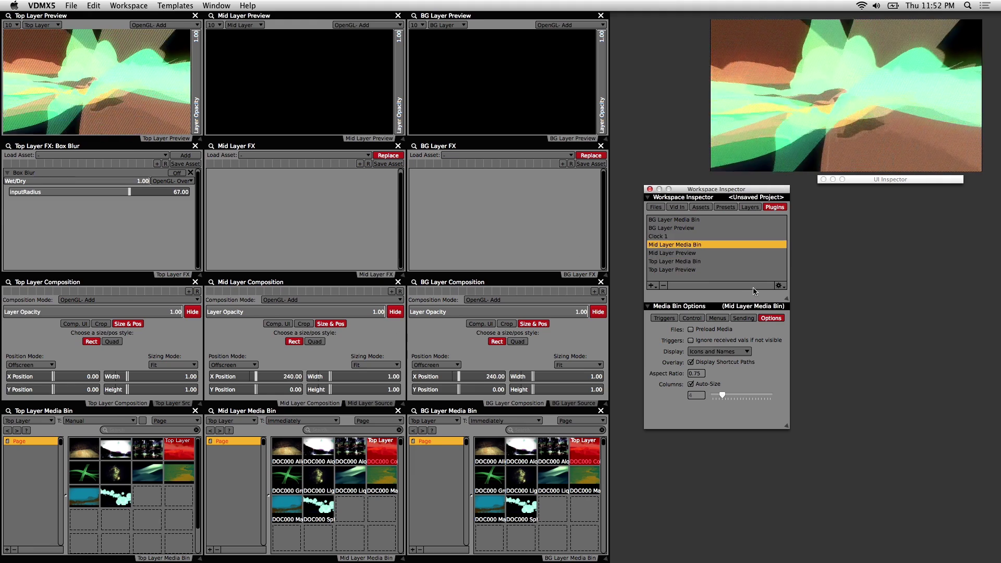
{"action": "left_click", "coordinate": [704, 352]}
{"action": "left_click", "coordinate": [709, 359]}
{"action": "left_click", "coordinate": [687, 220]}
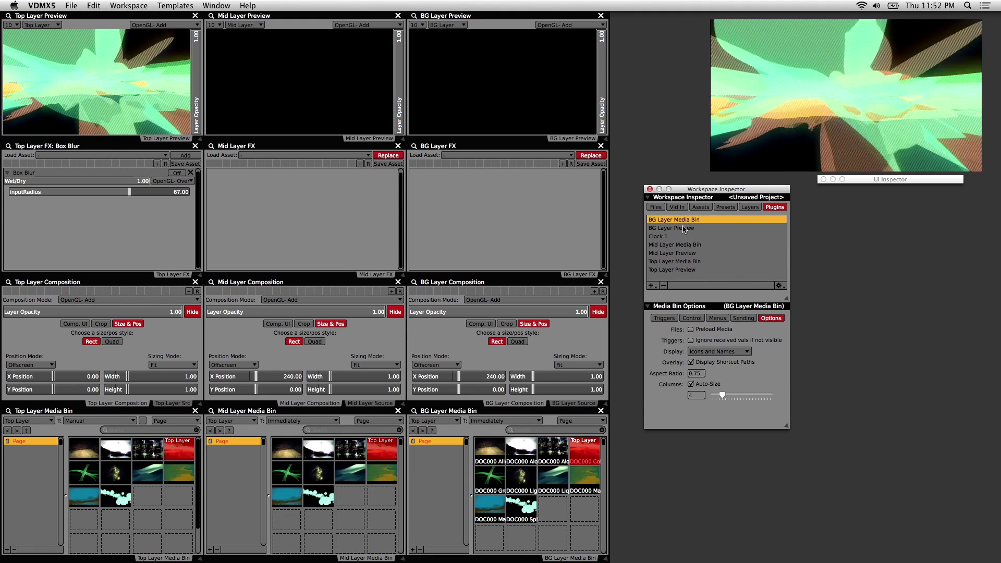
{"action": "left_click", "coordinate": [728, 351]}
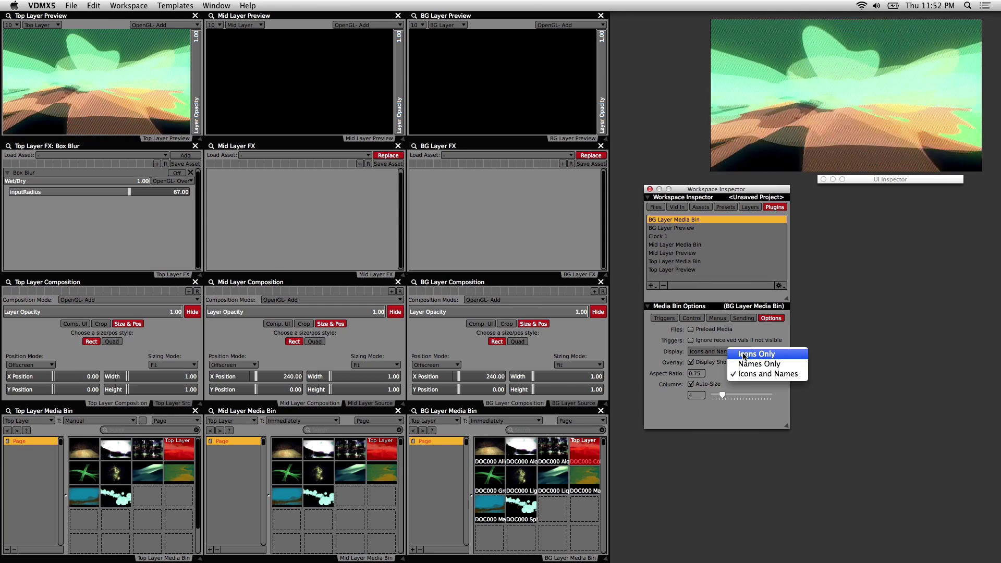
{"action": "left_click", "coordinate": [744, 356]}
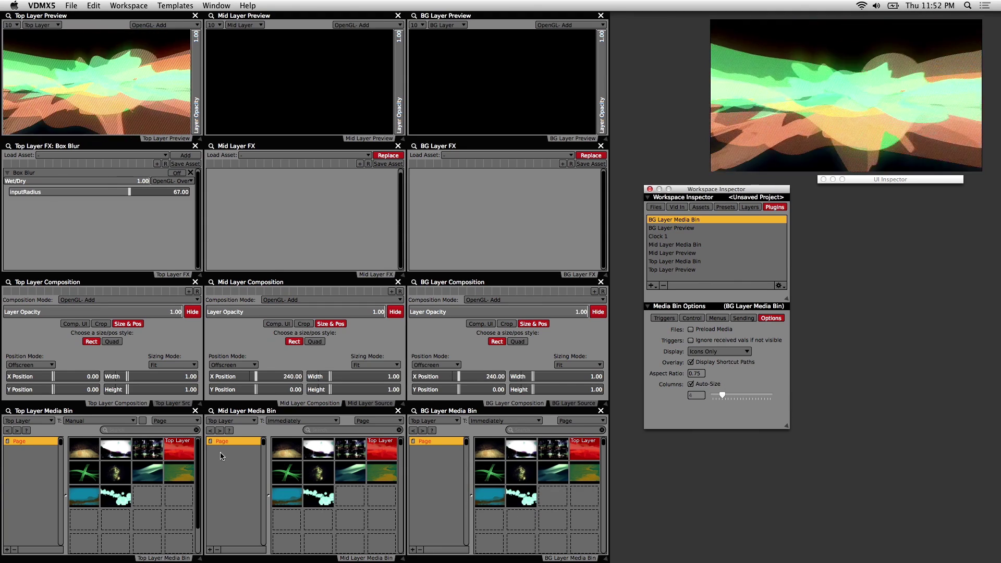
Target the Mid bin to Mid Layer and the BG bin to BG Layer
{"action": "left_click", "coordinate": [234, 421]}
{"action": "left_click", "coordinate": [274, 435]}
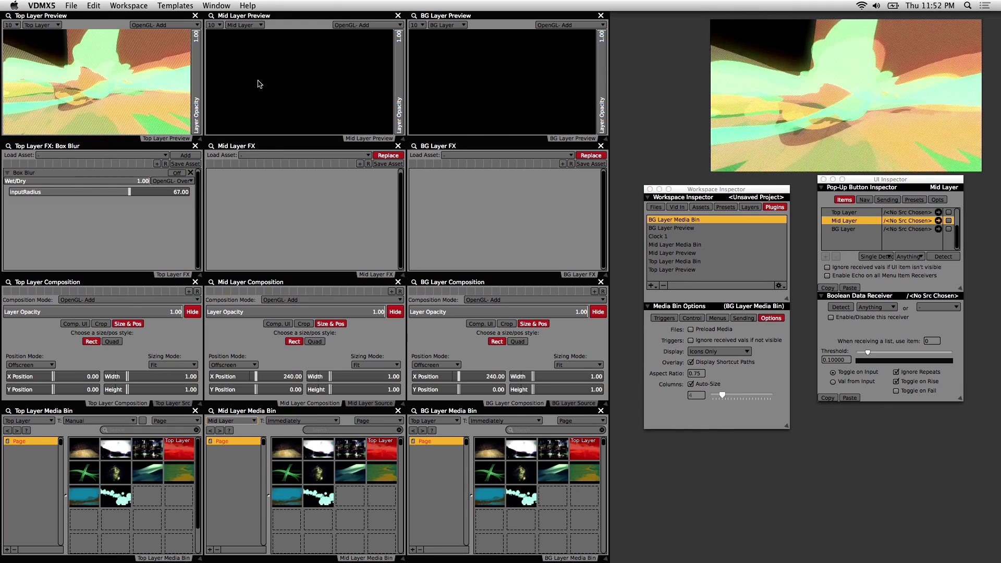
{"action": "left_click", "coordinate": [446, 421]}
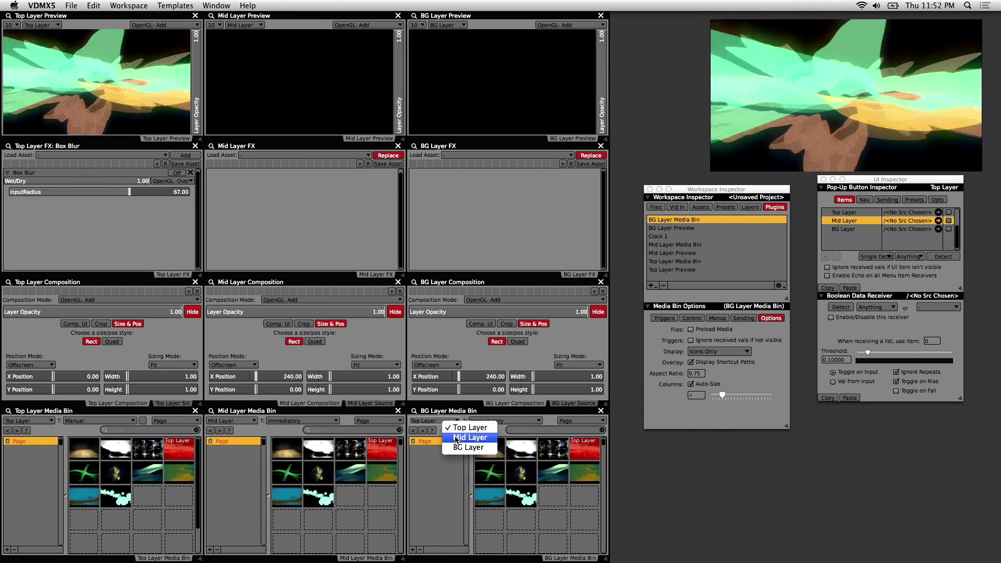
{"action": "left_click", "coordinate": [460, 448]}
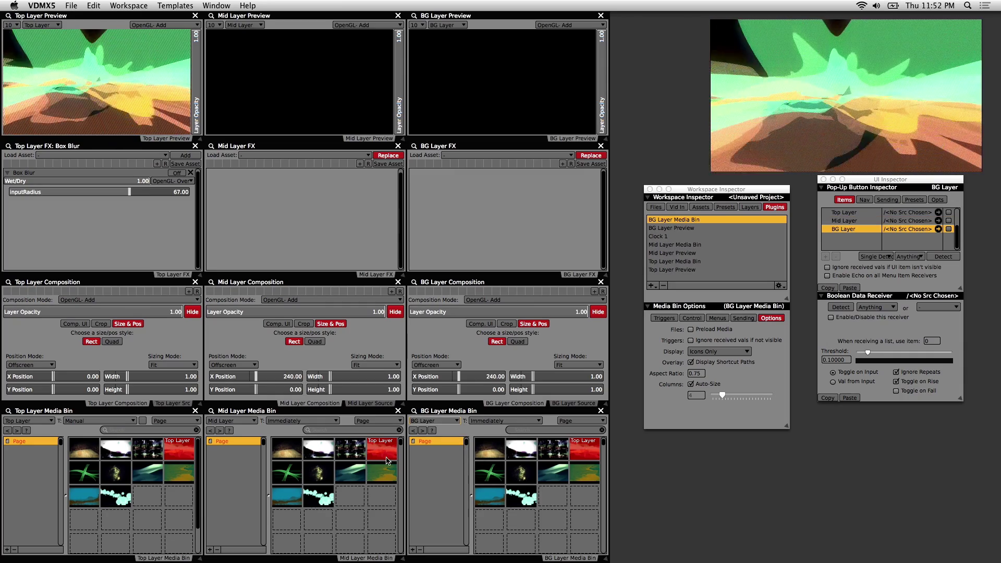
Play the city clip on Mid Layer and set the Mid bin to trigger manually
{"action": "left_click", "coordinate": [343, 454]}
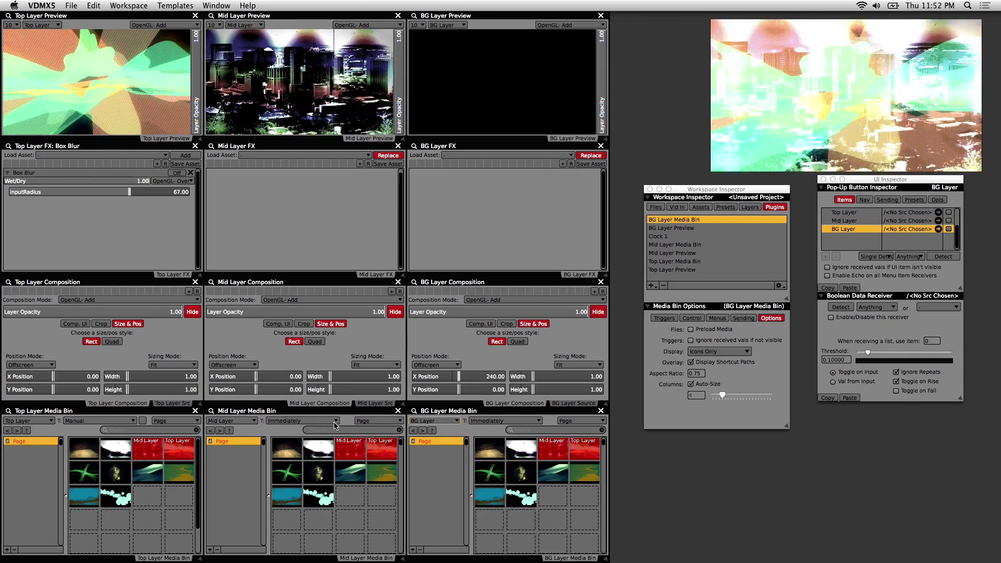
{"action": "left_click", "coordinate": [333, 425]}
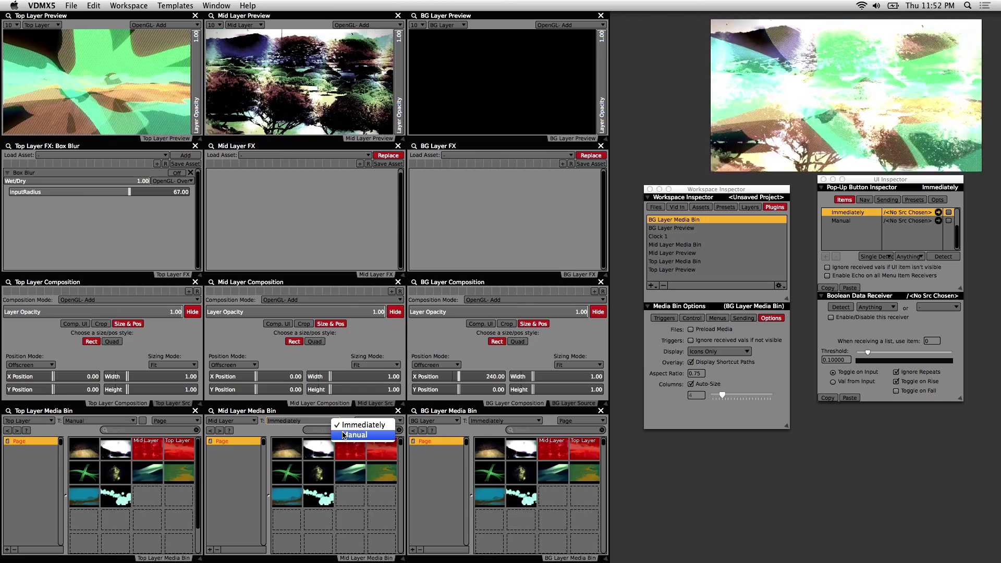
{"action": "left_click", "coordinate": [344, 435]}
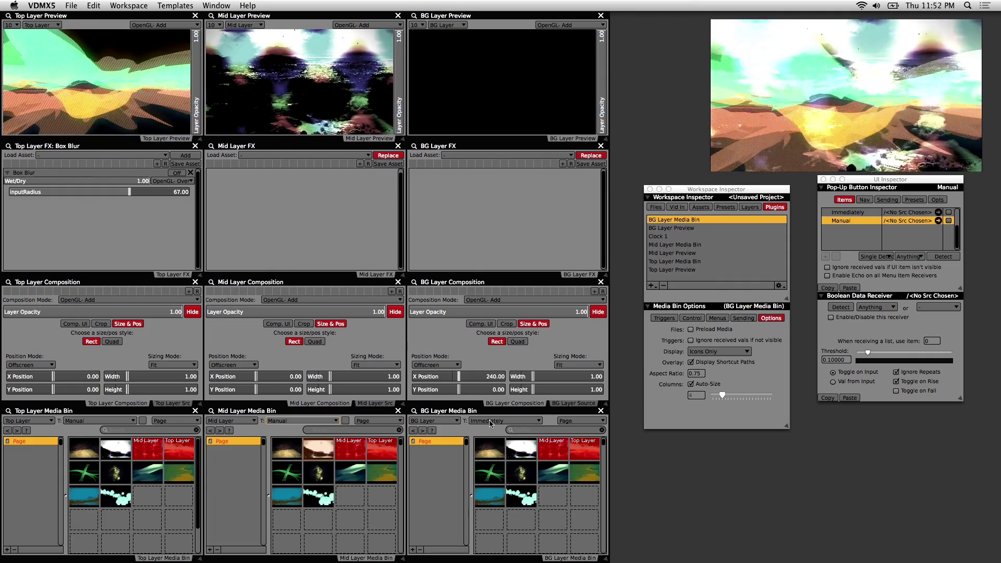
Set the BG bin to Manual trigger and send the sparkle clip to BG Layer
{"action": "left_click", "coordinate": [490, 449]}
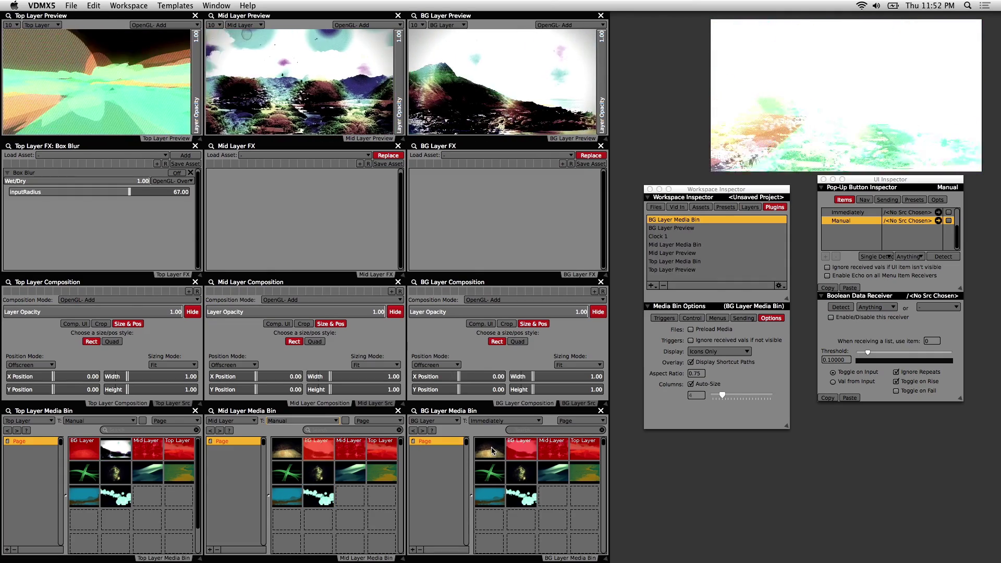
{"action": "left_click", "coordinate": [522, 421]}
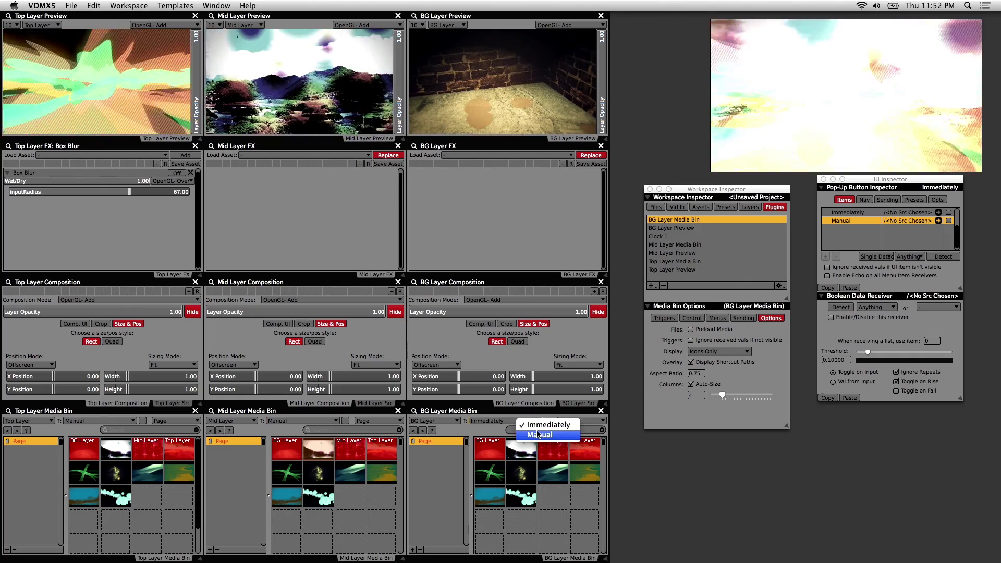
{"action": "left_click", "coordinate": [527, 427]}
{"action": "left_click", "coordinate": [532, 421]}
{"action": "left_click", "coordinate": [537, 429]}
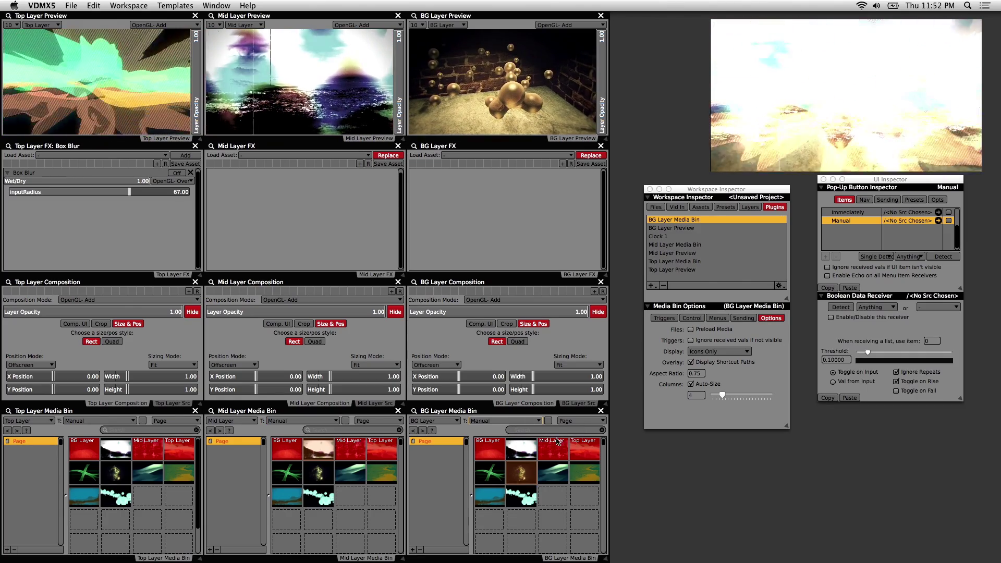
{"action": "left_click", "coordinate": [550, 420]}
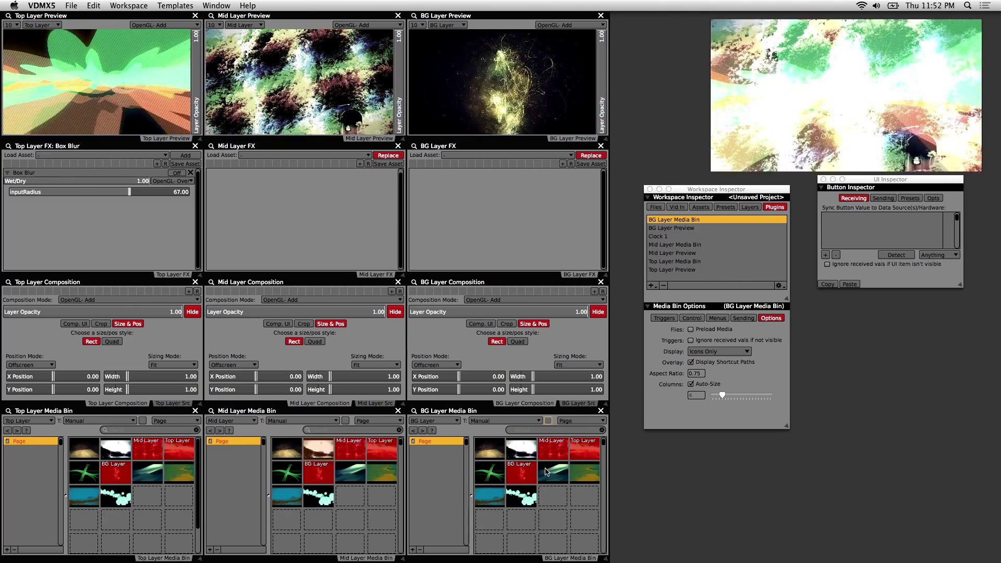
{"action": "left_click", "coordinate": [549, 472]}
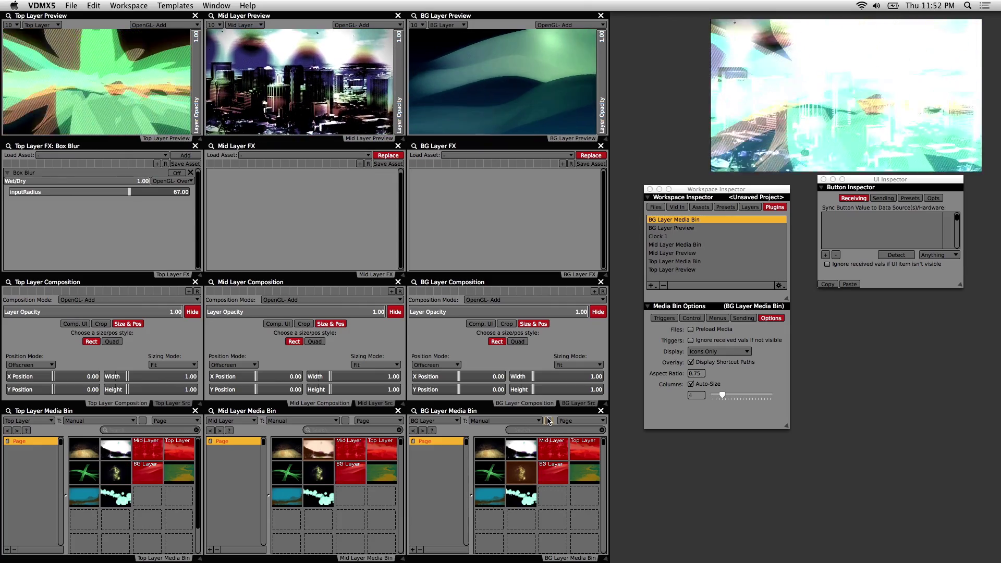
{"action": "left_click", "coordinate": [548, 421]}
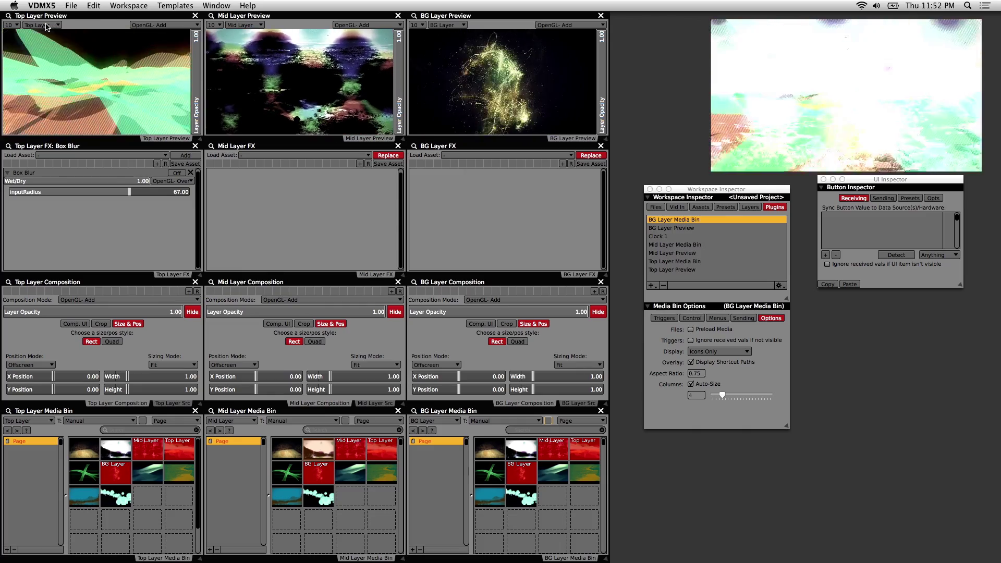
{"action": "left_click", "coordinate": [14, 25]}
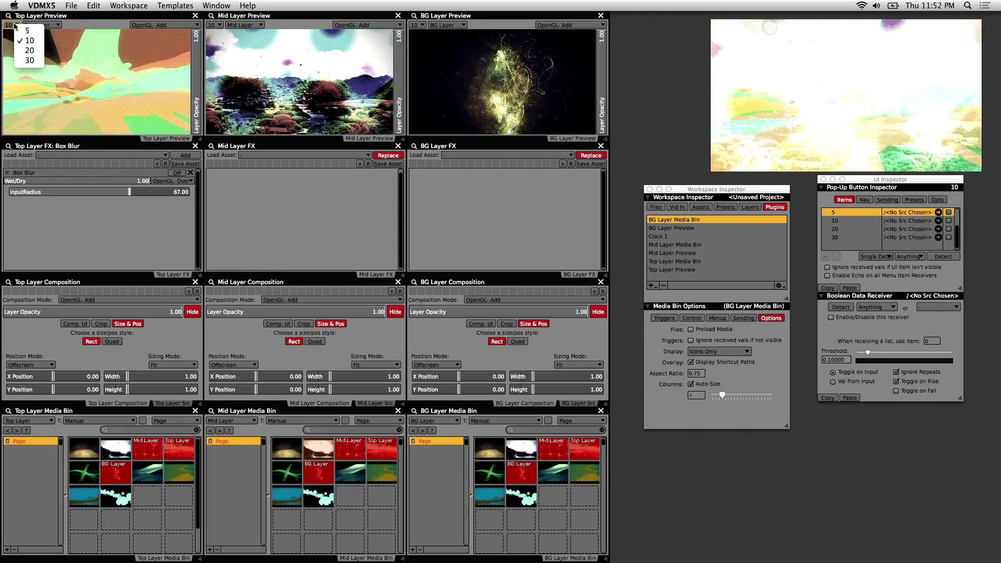
{"action": "left_click", "coordinate": [29, 60]}
{"action": "left_click", "coordinate": [212, 25]}
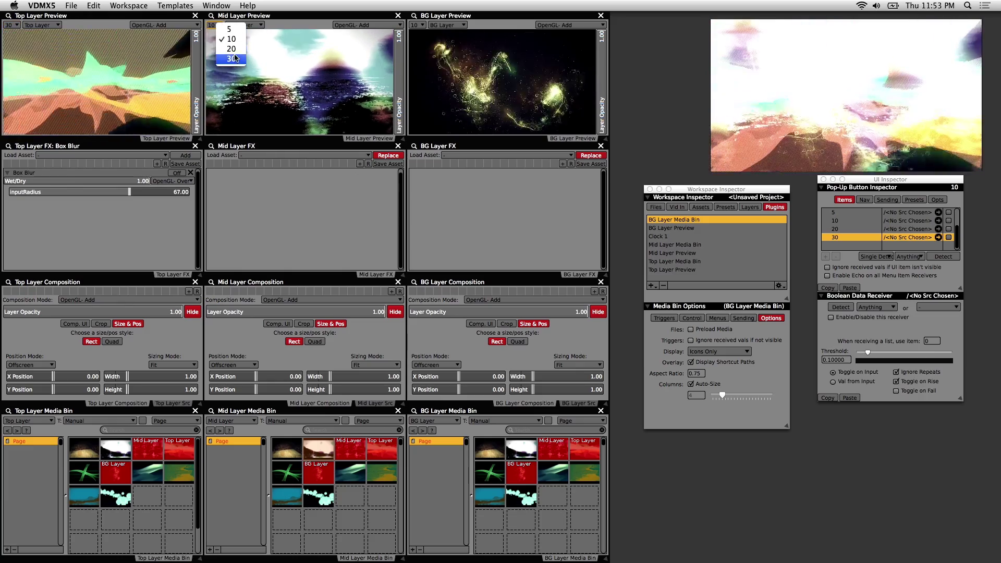
{"action": "left_click", "coordinate": [226, 60]}
{"action": "left_click", "coordinate": [415, 25]}
{"action": "left_click", "coordinate": [448, 61]}
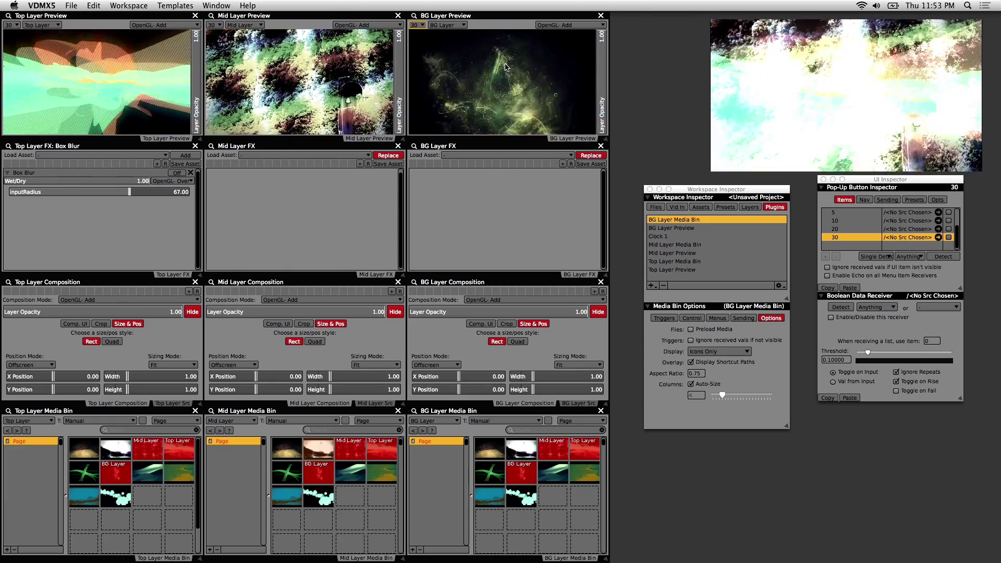
{"action": "left_click", "coordinate": [11, 25]}
{"action": "left_click", "coordinate": [21, 43]}
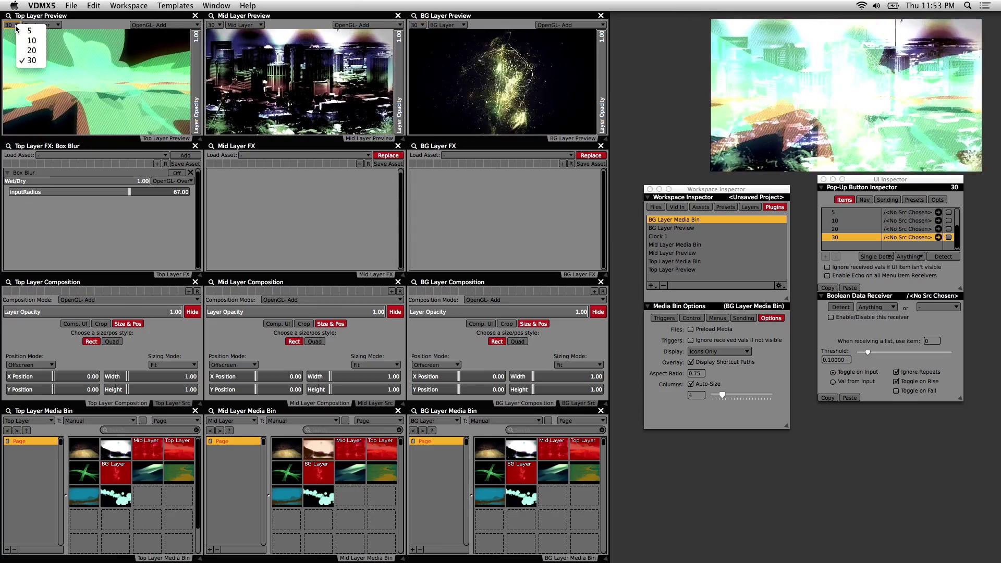
{"action": "left_click", "coordinate": [222, 26]}
{"action": "left_click", "coordinate": [236, 38]}
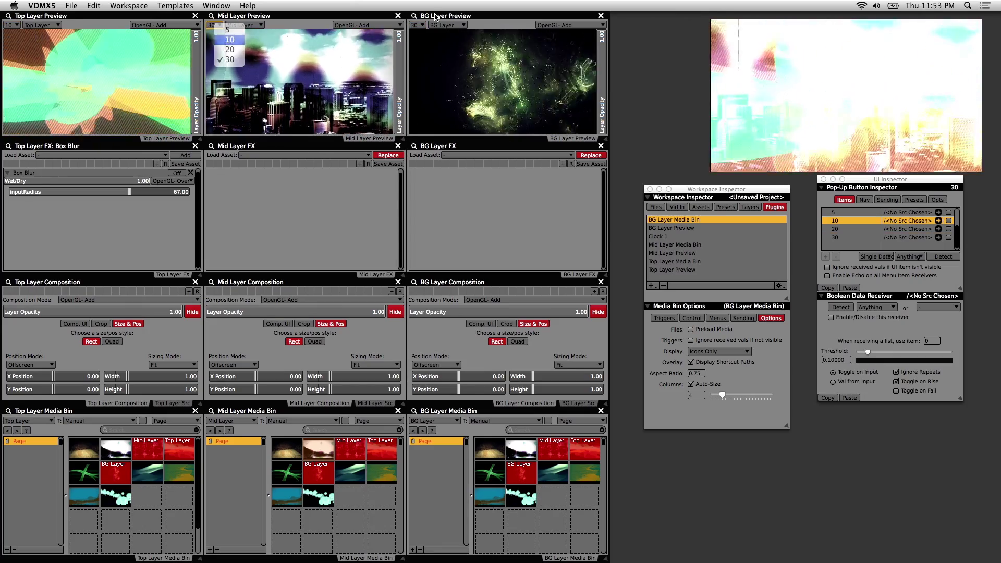
{"action": "left_click", "coordinate": [415, 25]}
{"action": "left_click", "coordinate": [438, 37]}
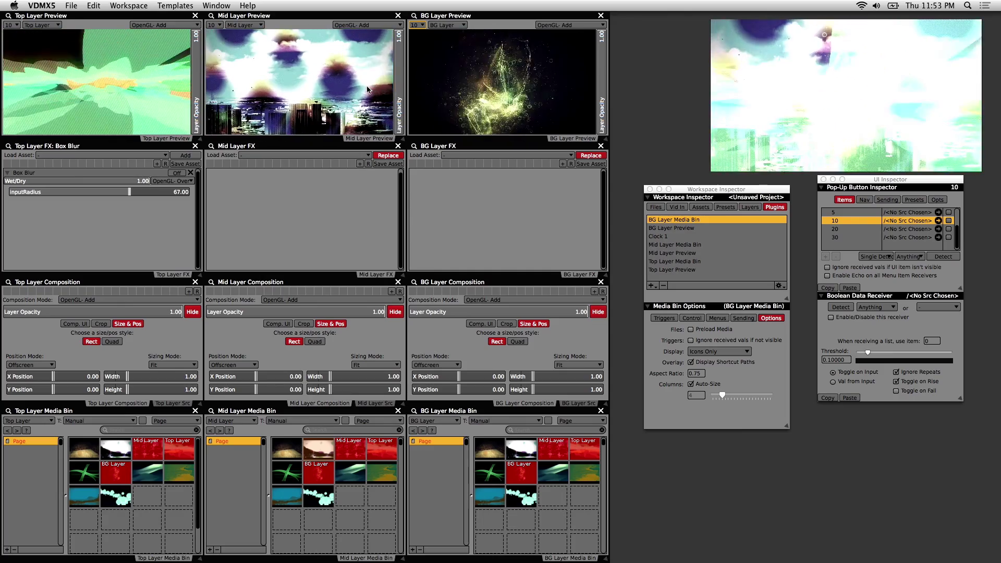
Give Top Layer the CoreImage Lighten Blend Mode
{"action": "left_click", "coordinate": [156, 25]}
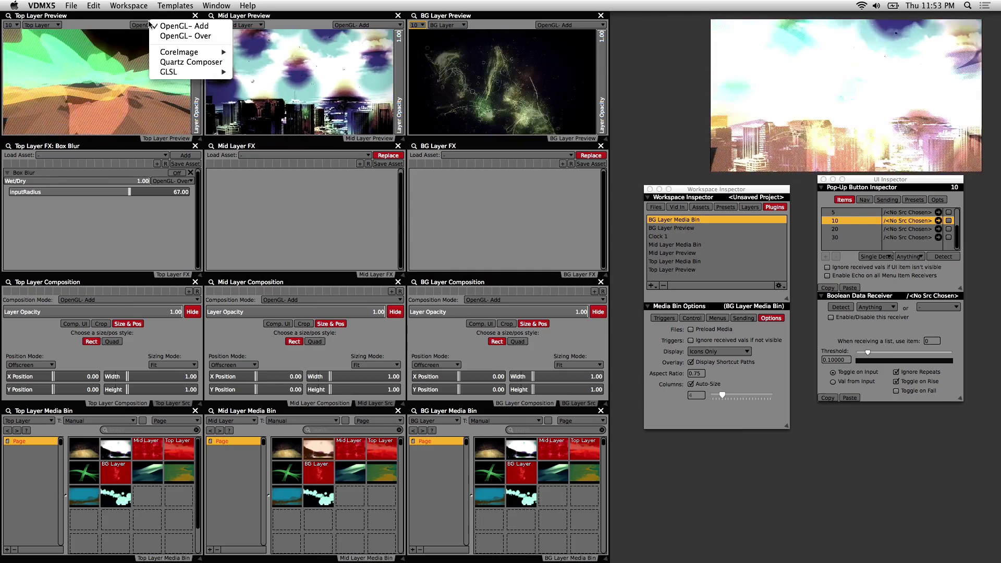
{"action": "mouse_move", "coordinate": [201, 53]}
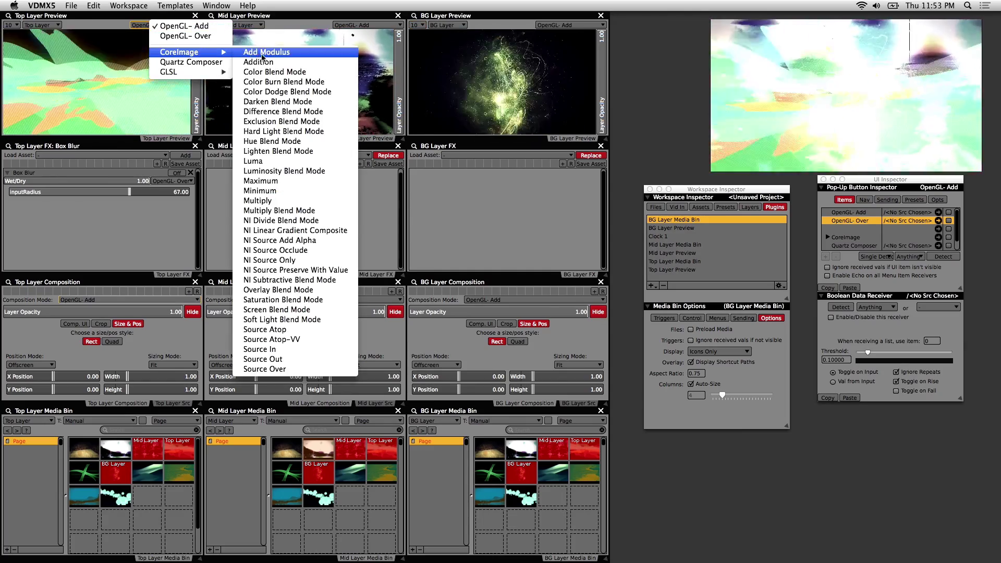
{"action": "left_click", "coordinate": [297, 152]}
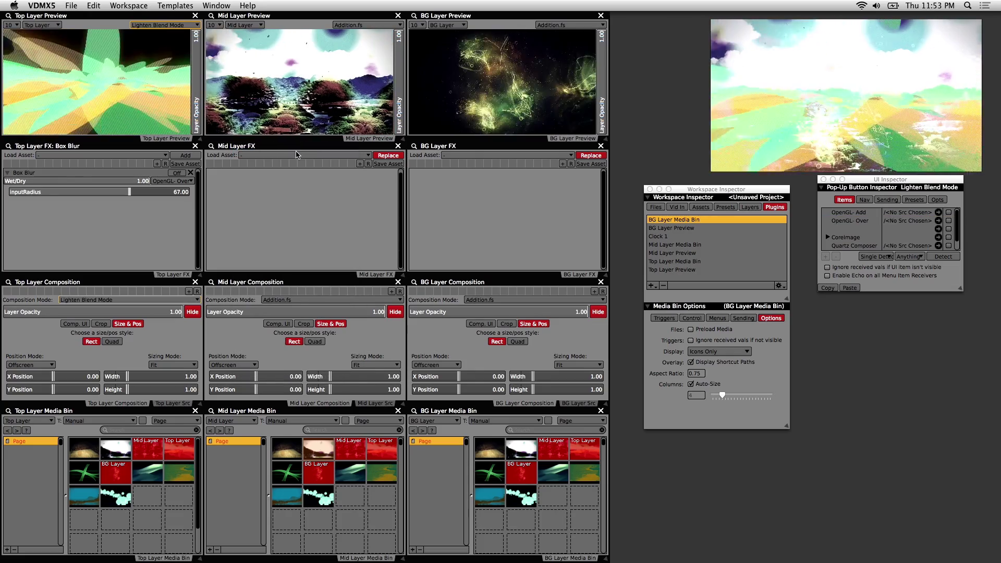
Give Mid Layer the CoreImage Overlay Blend Mode instead of Multiply
{"action": "left_click", "coordinate": [355, 25]}
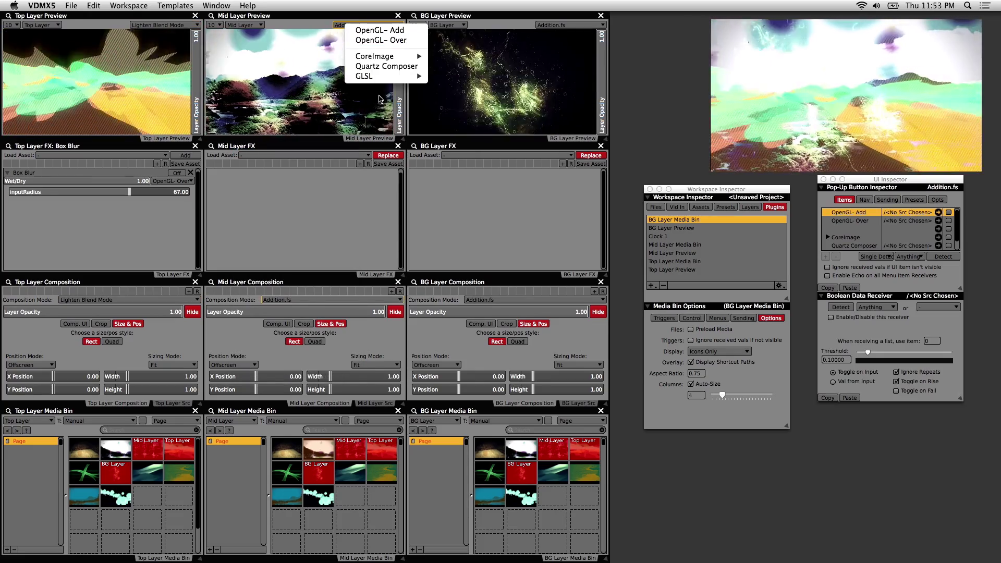
{"action": "mouse_move", "coordinate": [382, 58]}
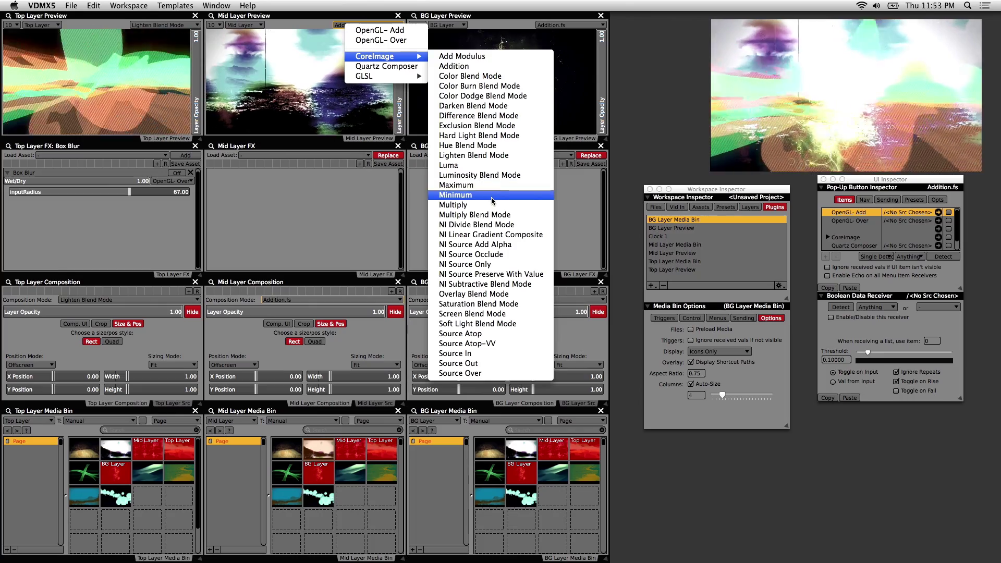
{"action": "left_click", "coordinate": [469, 205]}
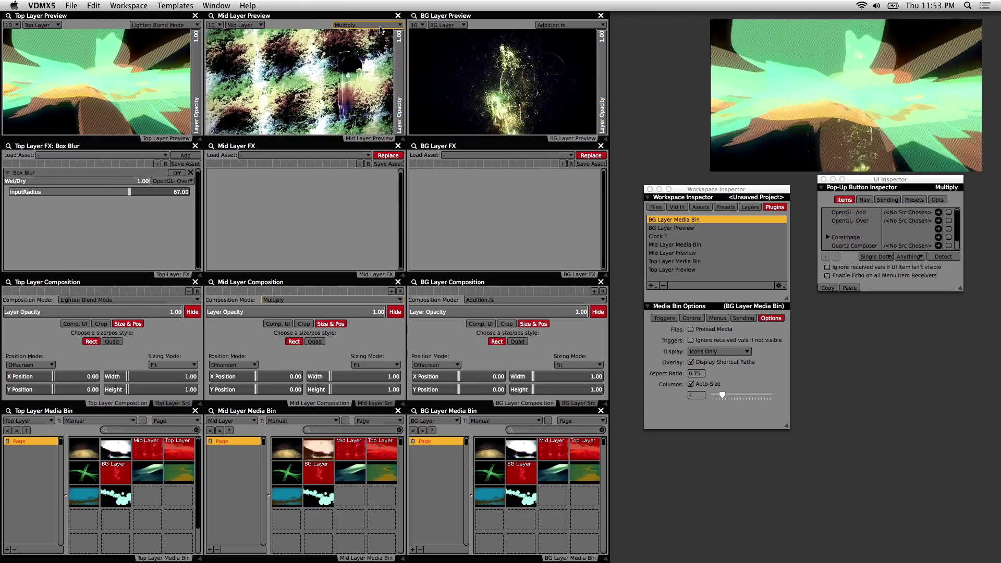
{"action": "left_click", "coordinate": [381, 27]}
{"action": "mouse_move", "coordinate": [419, 59]}
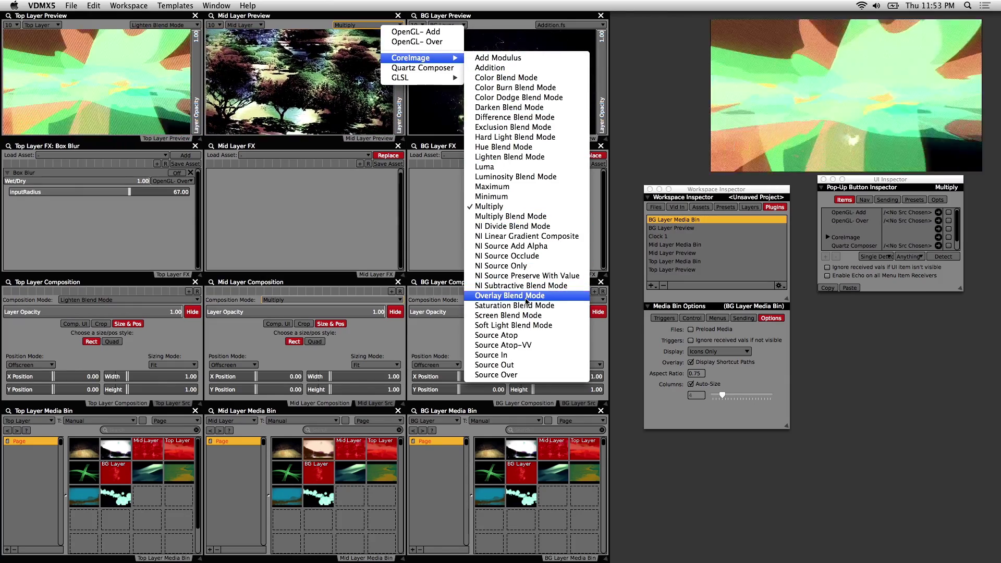
{"action": "left_click", "coordinate": [526, 301]}
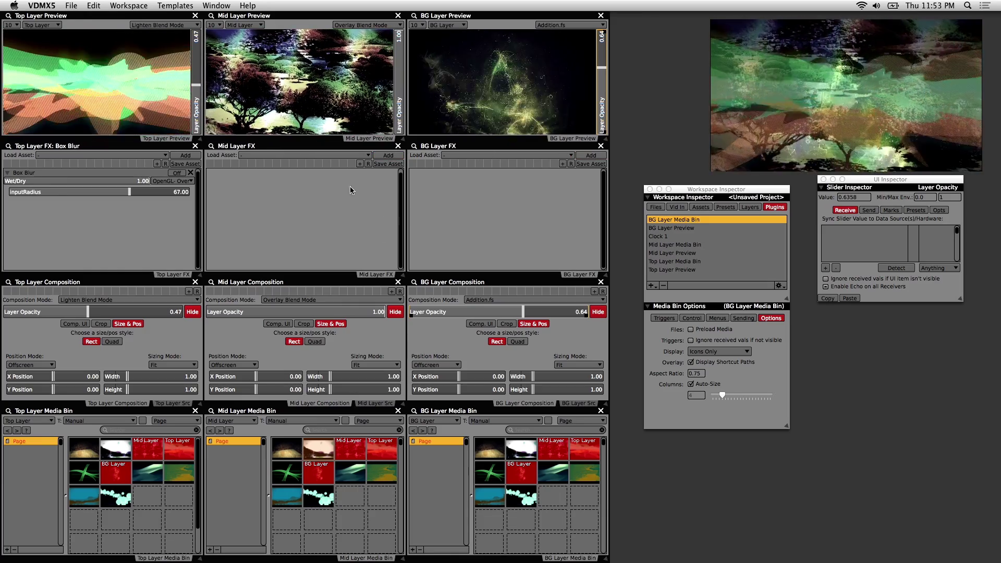
Add the Halftone Effect > CMYK Halftone effect to the Mid Layer
{"action": "left_click", "coordinate": [326, 159]}
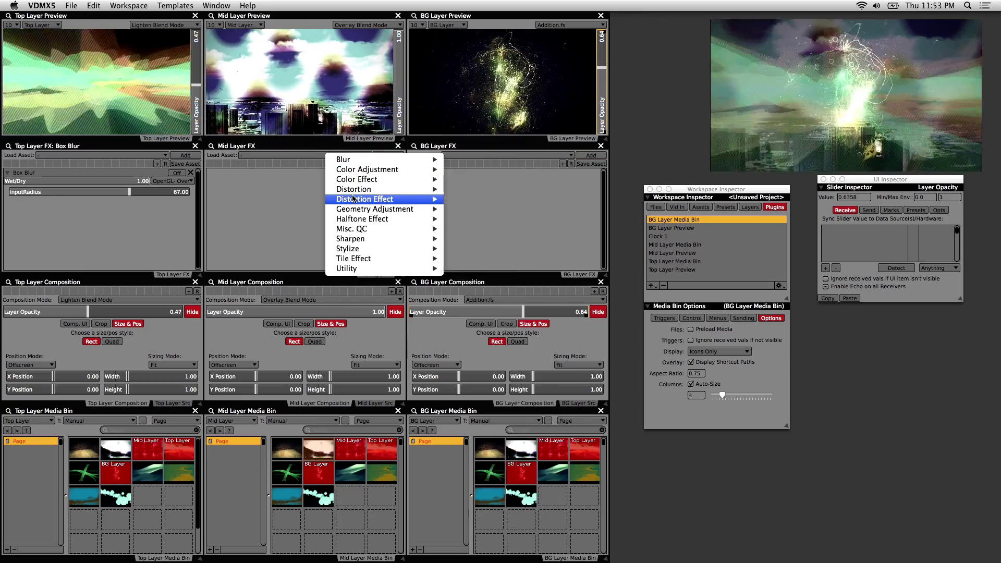
{"action": "mouse_move", "coordinate": [354, 201]}
{"action": "mouse_move", "coordinate": [396, 219]}
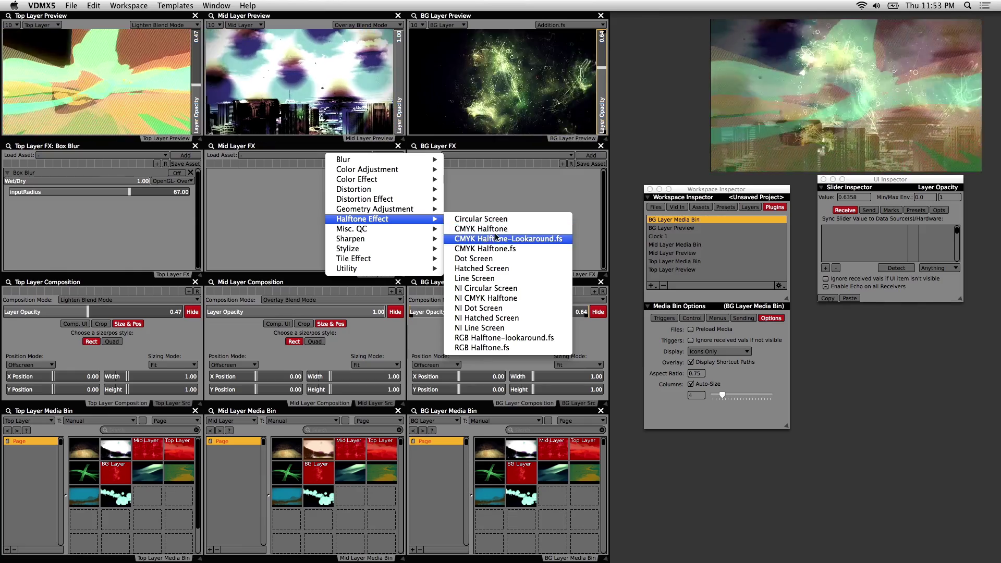
{"action": "left_click", "coordinate": [494, 229]}
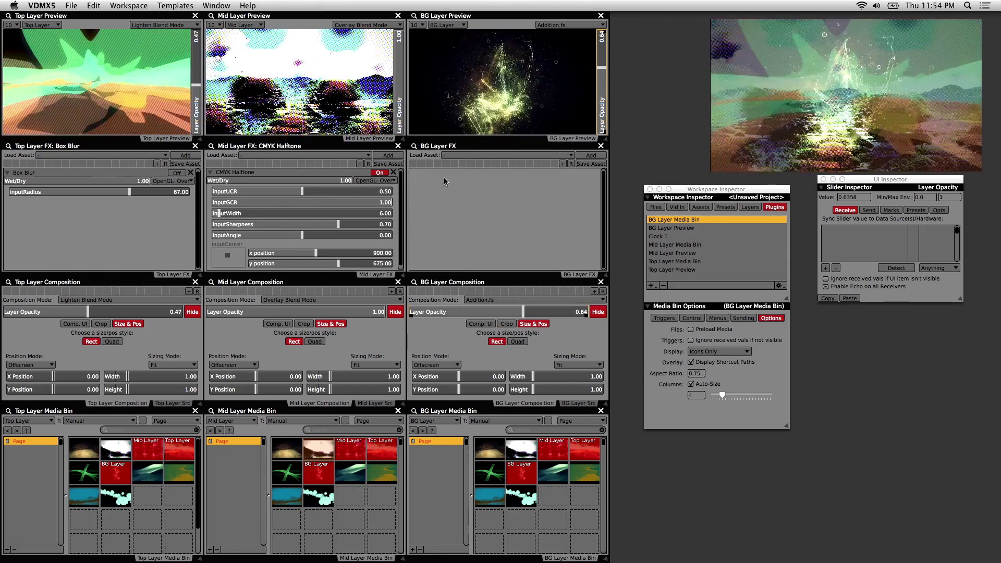
Add Stylize > False Color to the BG Layer and lower its opacity to 0.47
{"action": "left_click", "coordinate": [591, 155]}
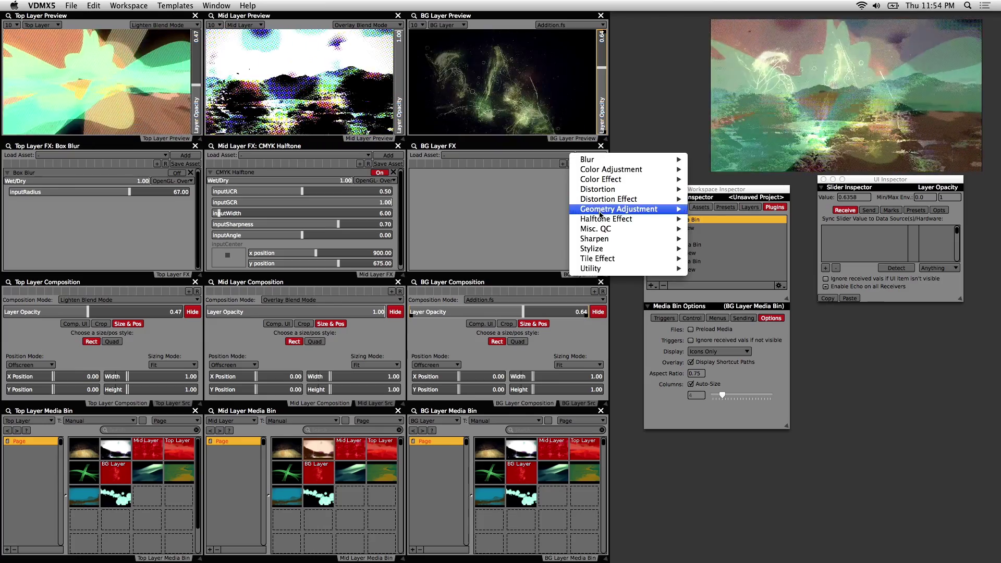
{"action": "mouse_move", "coordinate": [626, 249]}
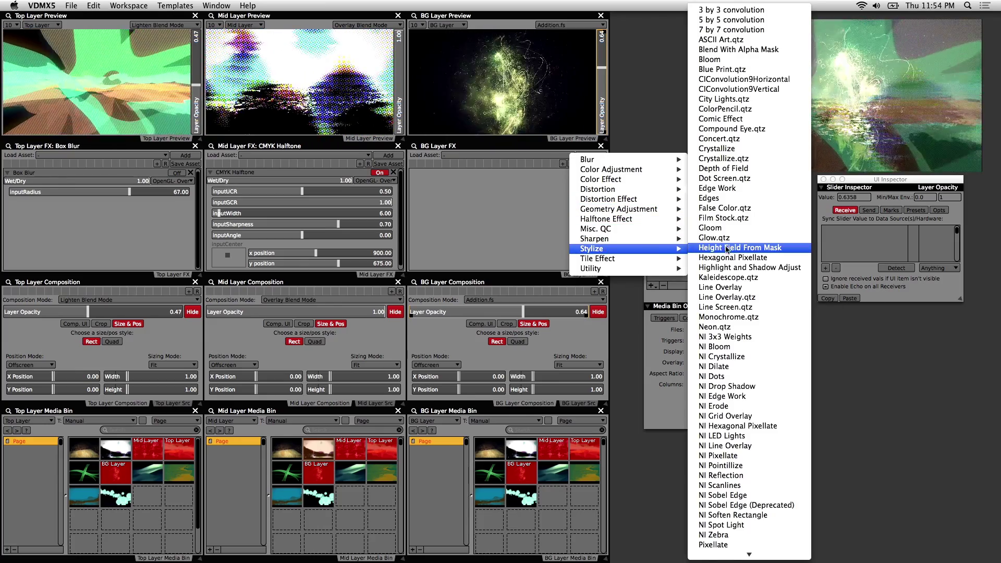
{"action": "left_click", "coordinate": [725, 208]}
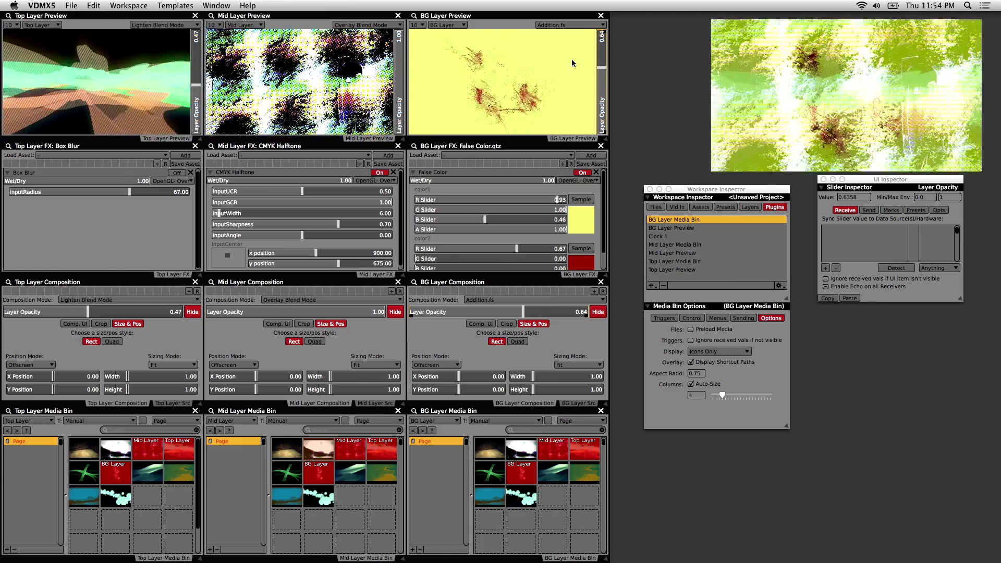
{"action": "left_click_drag", "start_coordinate": [602, 67], "coordinate": [605, 86]}
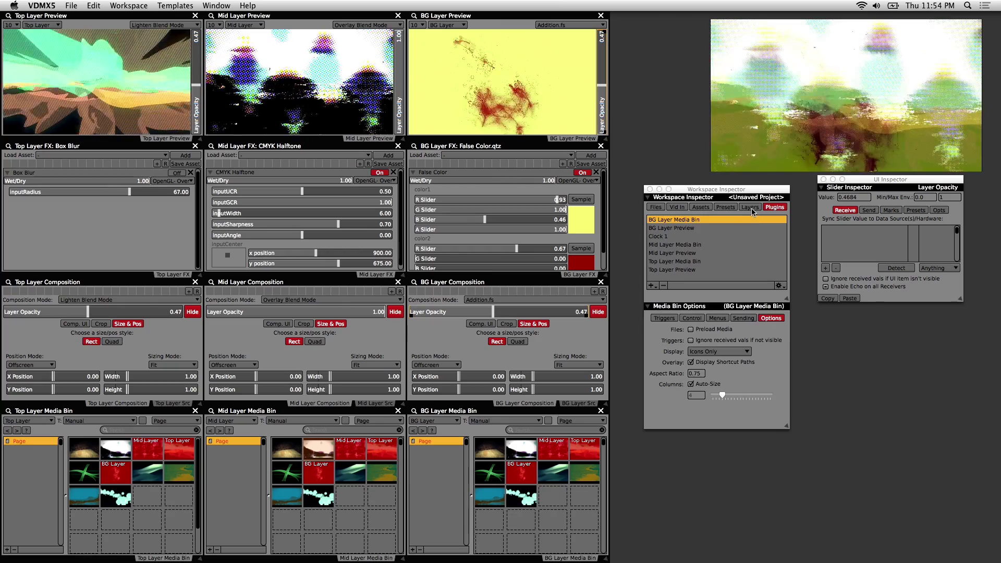
From the Layers tab, detach the Canvas/Main Output FX panel into its own enlarged window
{"action": "left_click", "coordinate": [751, 207]}
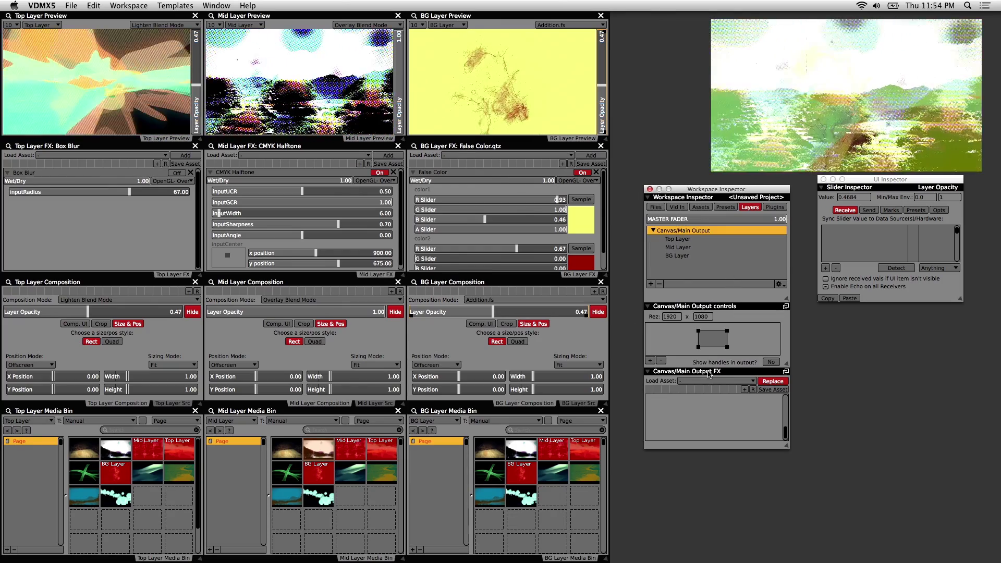
{"action": "left_click_drag", "start_coordinate": [730, 373], "coordinate": [709, 415]}
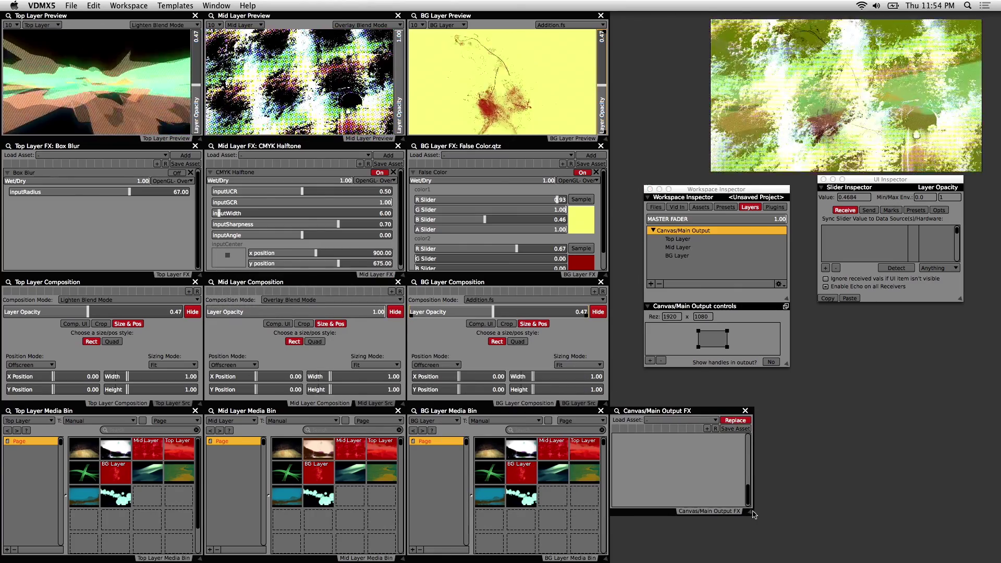
{"action": "left_click_drag", "start_coordinate": [753, 515], "coordinate": [776, 560]}
Browse the main output's Load Asset effects list toward Stylize > Mirror.qtz
{"action": "left_click", "coordinate": [686, 421]}
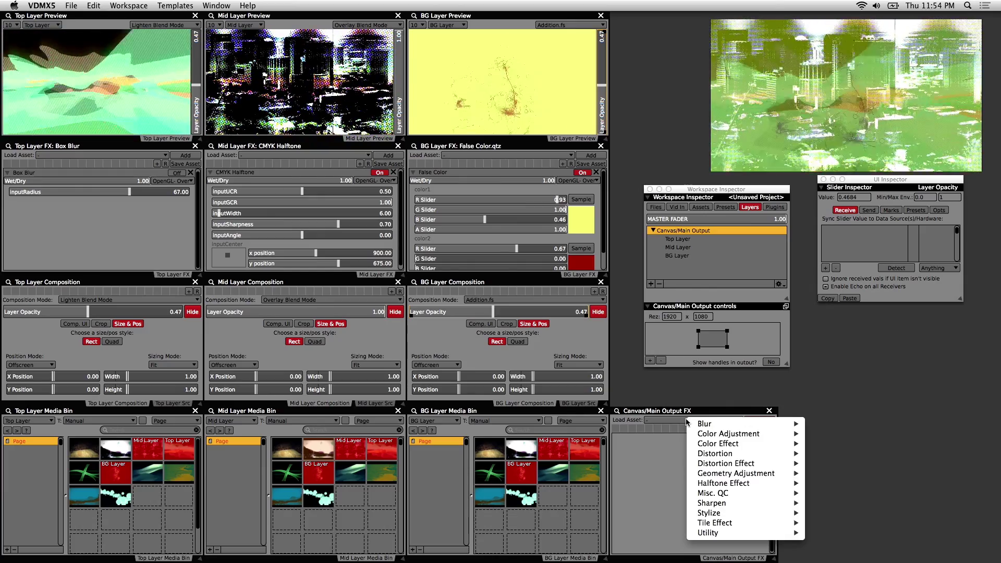
{"action": "left_click", "coordinate": [747, 423]}
{"action": "left_click", "coordinate": [730, 422]}
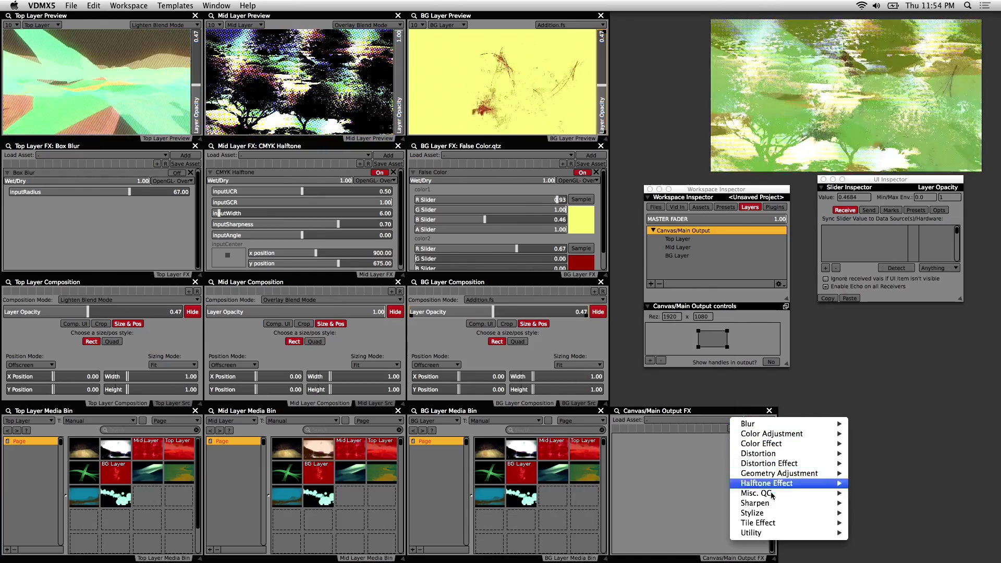
{"action": "mouse_move", "coordinate": [779, 514]}
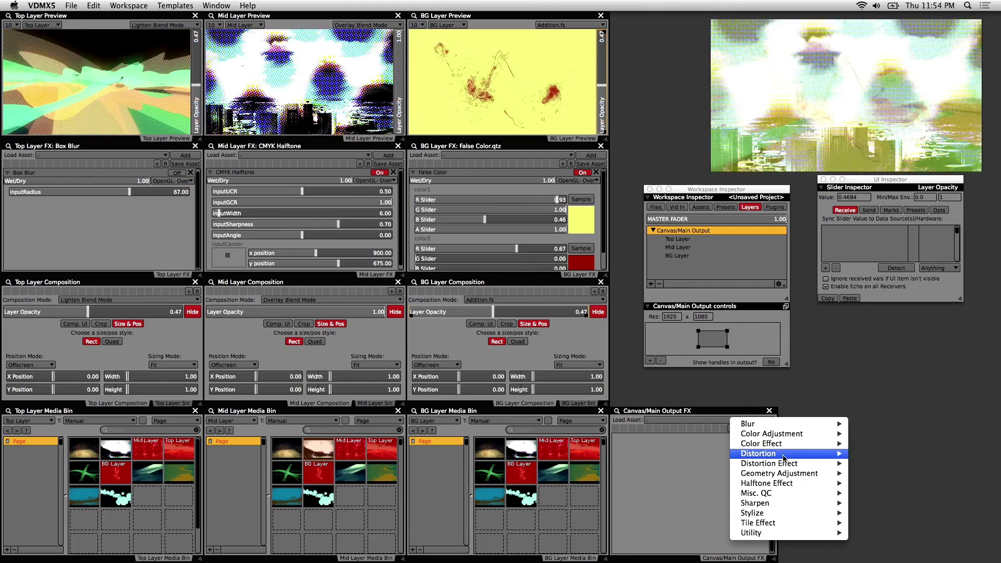